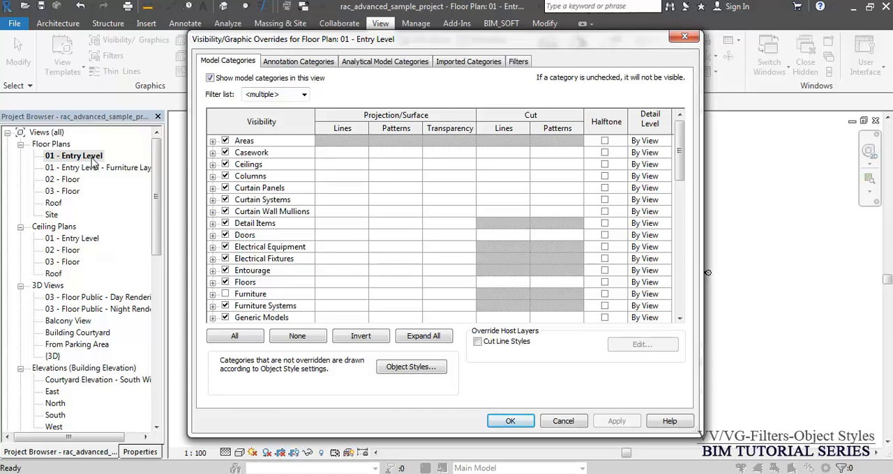
- Open the 01 - Entry Level - Furniture Layout floor plan and examine its Visibility/Graphics overrides
{"action": "key", "text": "Escape"}
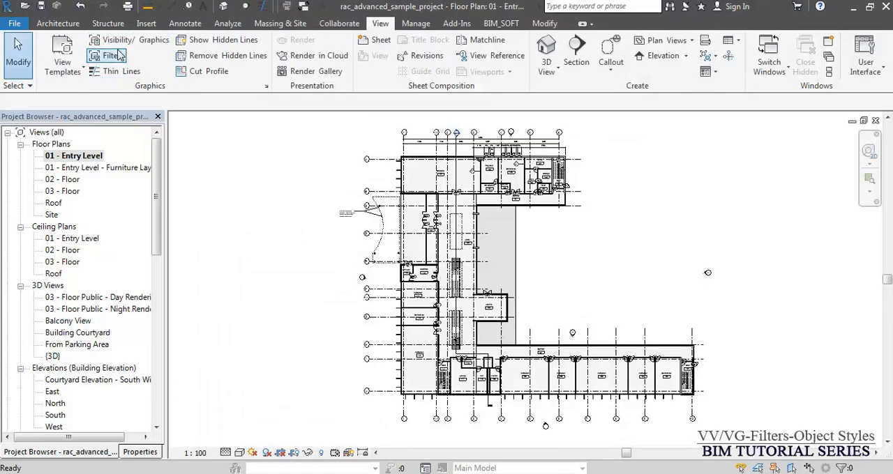
{"action": "left_click", "coordinate": [81, 168]}
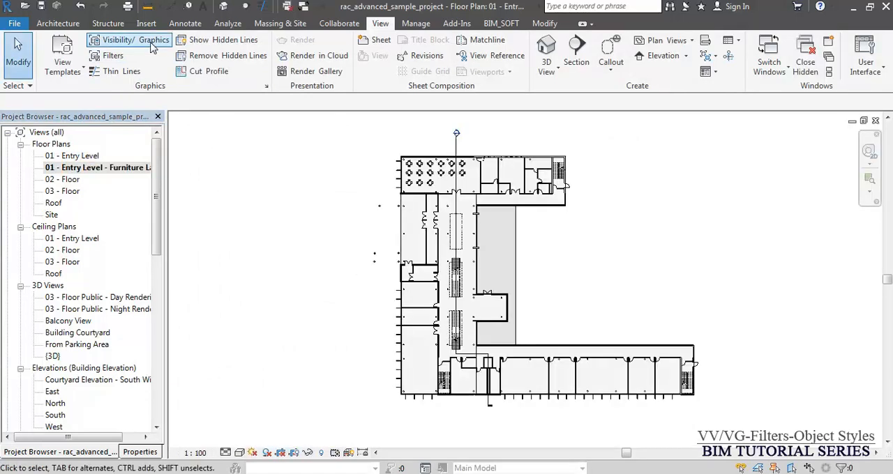
{"action": "left_click", "coordinate": [151, 43]}
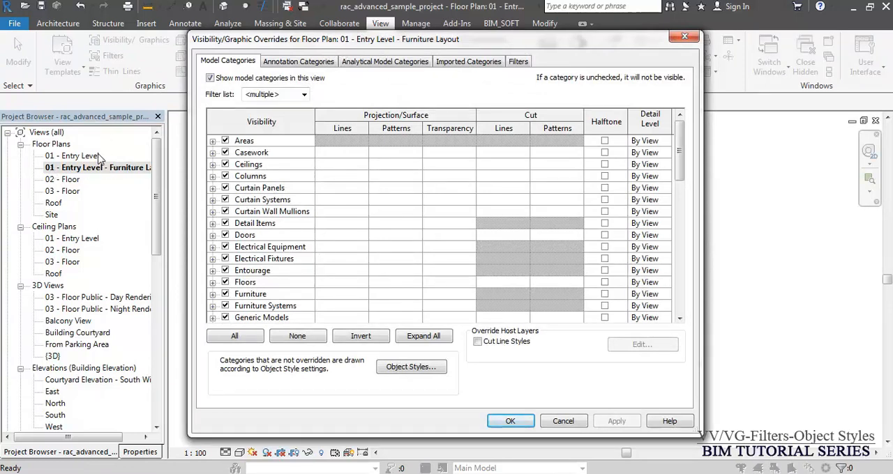
{"action": "key", "text": "Escape"}
- Return to the 01 - Entry Level floor plan and close the hidden windows
{"action": "double_click", "coordinate": [72, 156]}
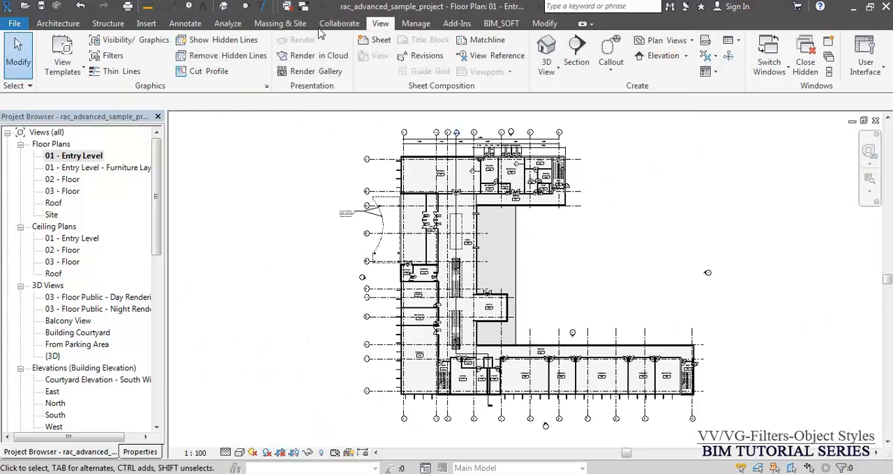
{"action": "left_click", "coordinate": [287, 6]}
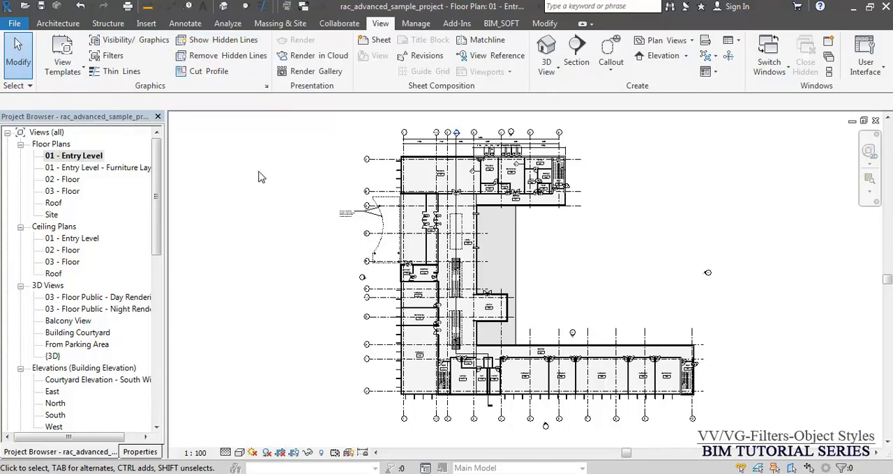
- Check the Visibility/Graphics overrides of the 01 - Entry Level floor plan and close them without changes
{"action": "key", "text": "v"}
{"action": "key", "text": "v"}
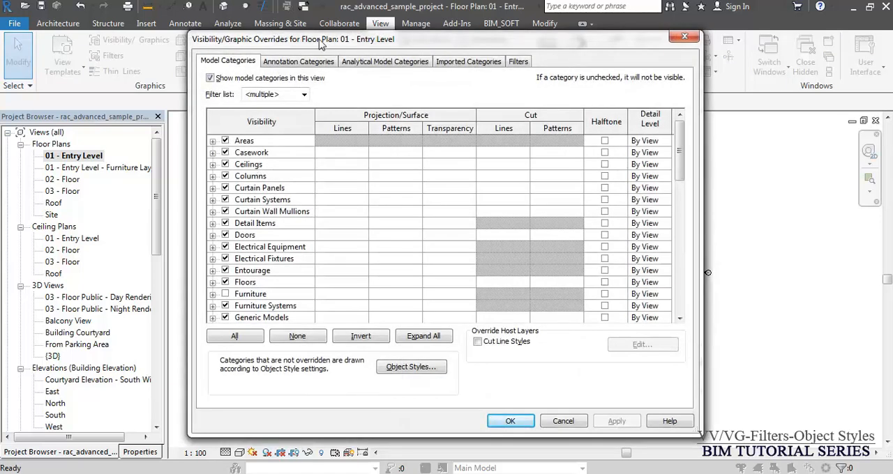
{"action": "key", "text": "Escape"}
- Examine the rule-based and selection filter groups in the project's Filters dialog, leaving them unchanged
{"action": "left_click", "coordinate": [113, 56]}
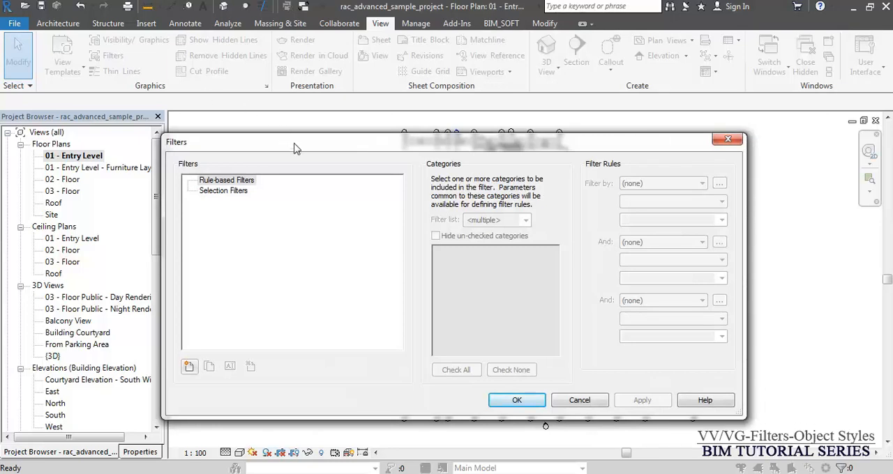
{"action": "left_click", "coordinate": [229, 180]}
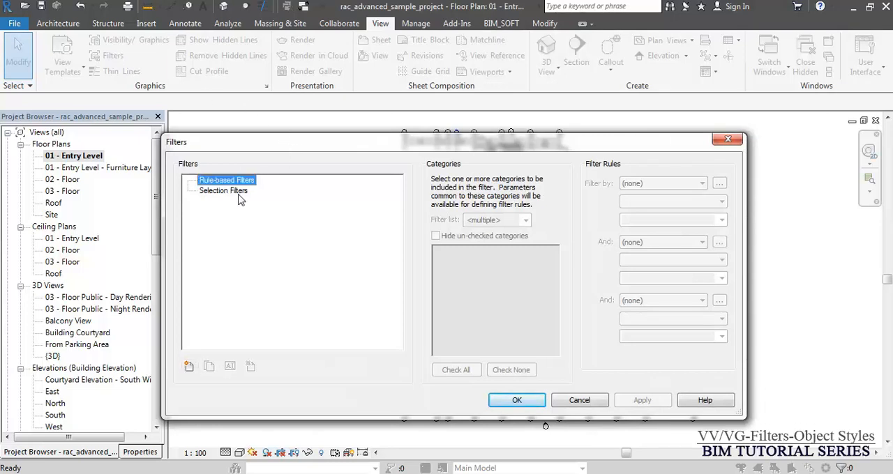
{"action": "left_click", "coordinate": [230, 191]}
{"action": "key", "text": "Escape"}
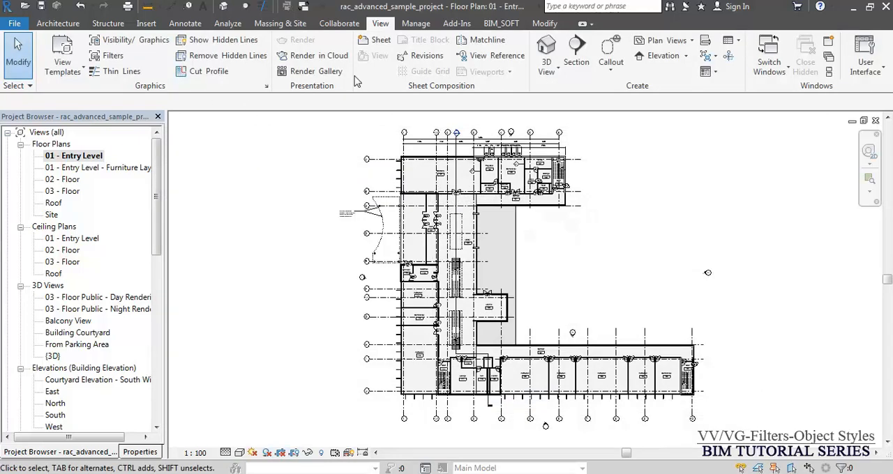
- Dismiss the save reminder and examine the project's Object Styles for model objects
{"action": "left_click", "coordinate": [412, 25]}
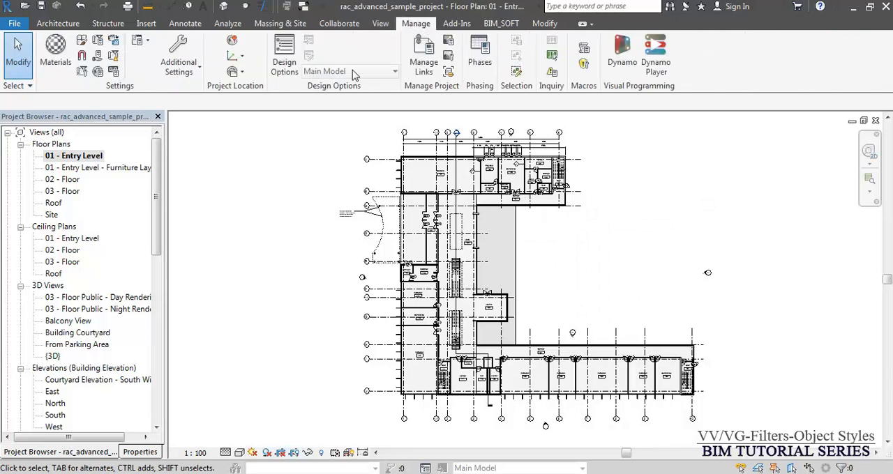
{"action": "left_click", "coordinate": [82, 44]}
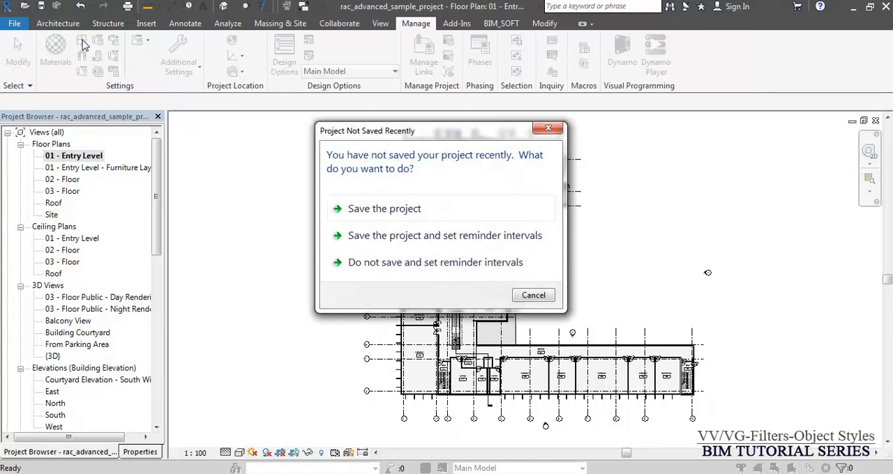
{"action": "key", "text": "Escape"}
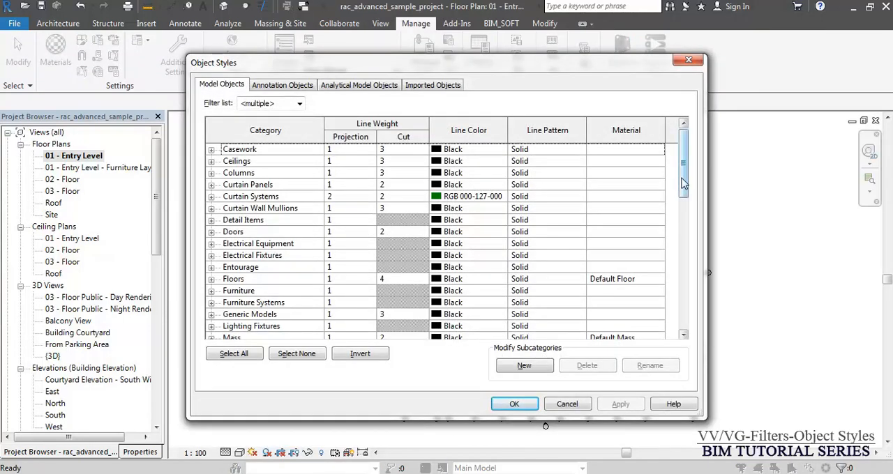
{"action": "key", "text": "Escape"}
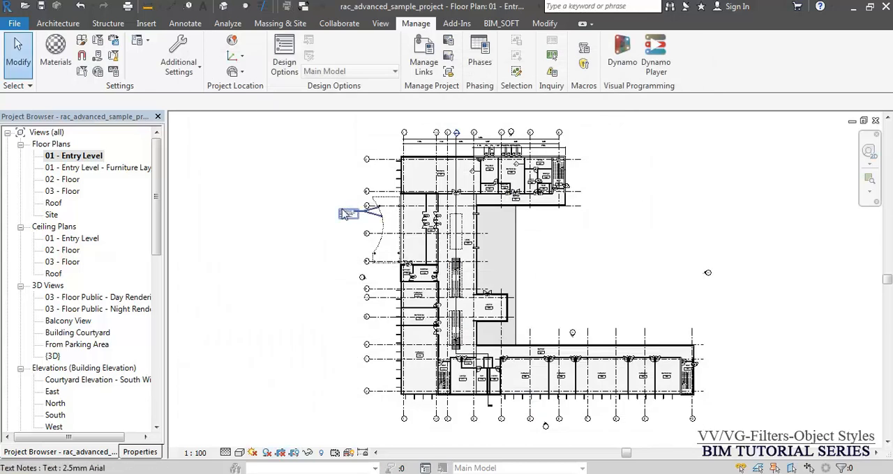
- Toggle the display of all model categories off and back on in the Entry Level plan's Visibility/Graphics overrides
{"action": "middle_click_drag", "start_coordinate": [344, 222], "coordinate": [332, 222]}
{"action": "left_click", "coordinate": [380, 23]}
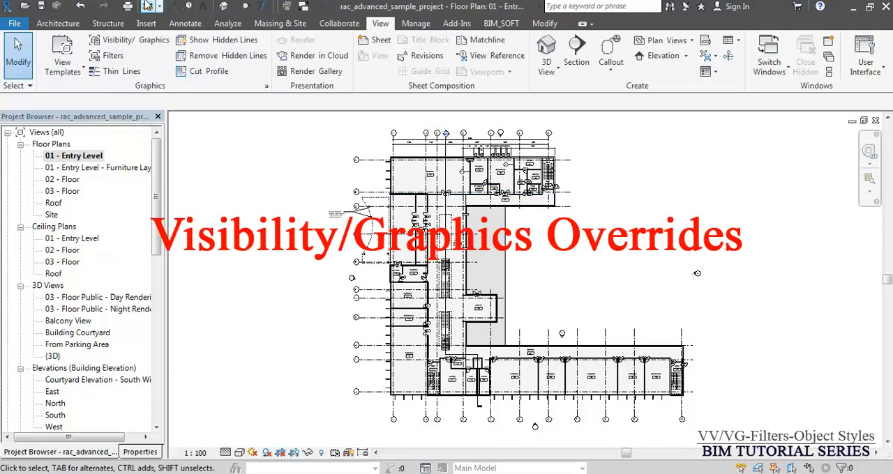
{"action": "left_click", "coordinate": [132, 41]}
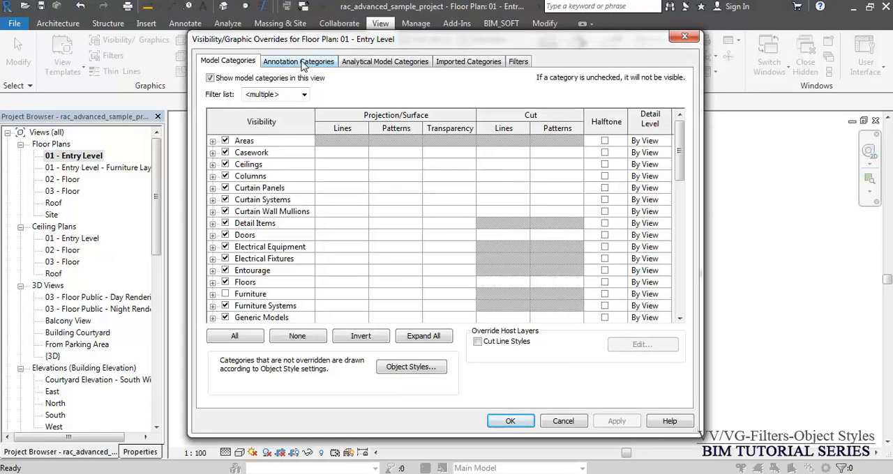
{"action": "left_click", "coordinate": [211, 78]}
{"action": "left_click", "coordinate": [210, 78]}
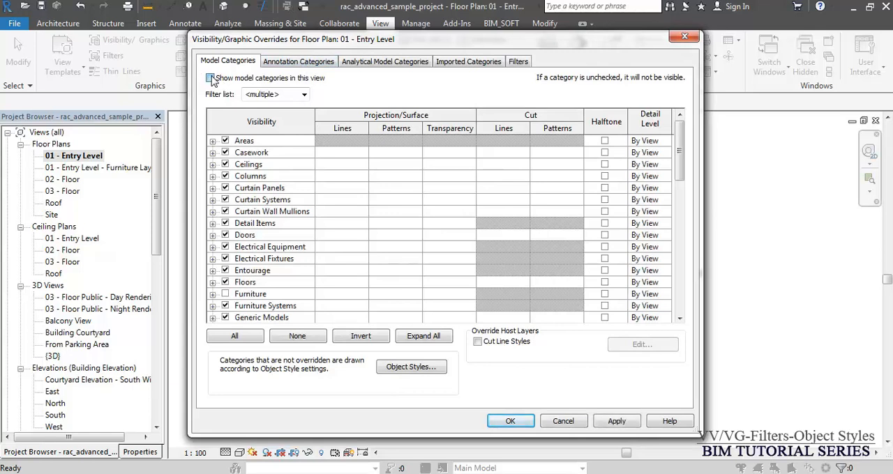
- Review the annotation, analytical model, imported category and filter settings of the Entry Level overrides, discarding any changes
{"action": "left_click", "coordinate": [305, 68]}
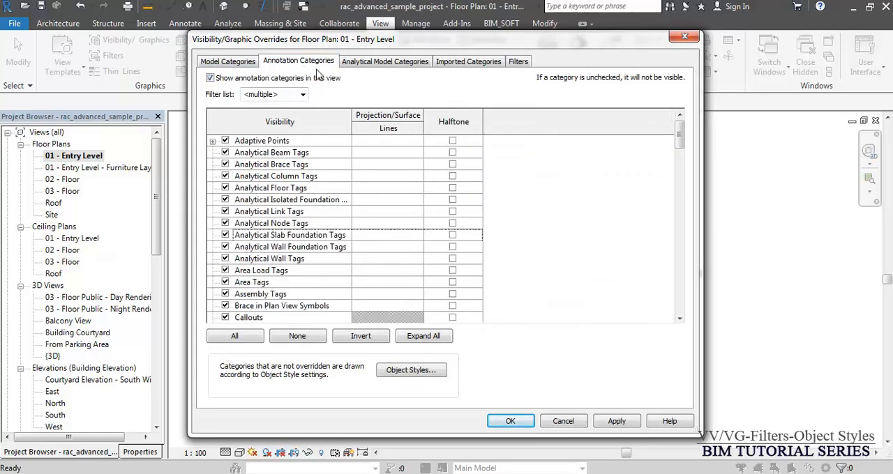
{"action": "left_click", "coordinate": [387, 62]}
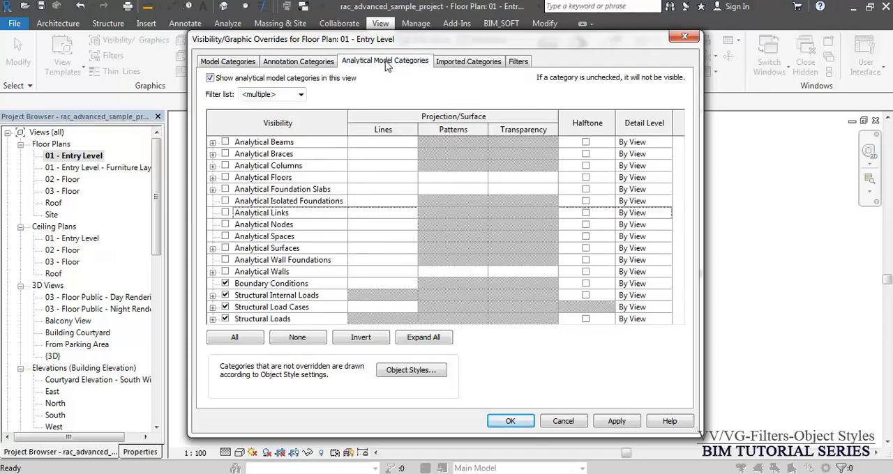
{"action": "left_click", "coordinate": [480, 65]}
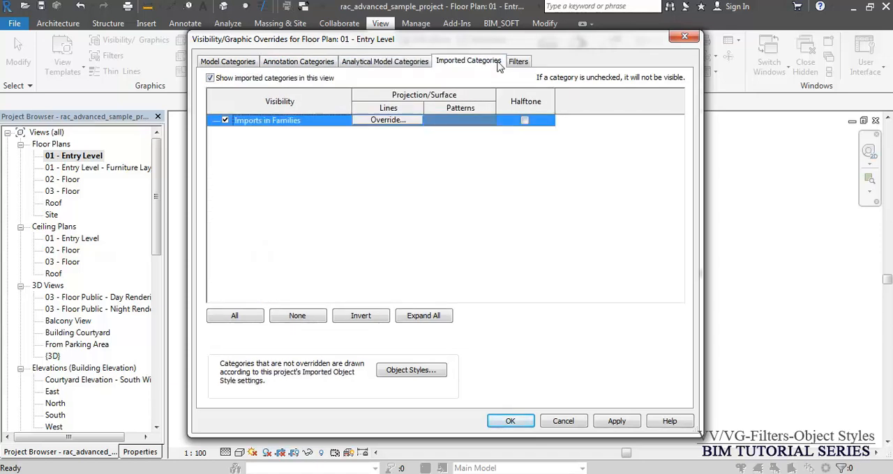
{"action": "left_click", "coordinate": [518, 63]}
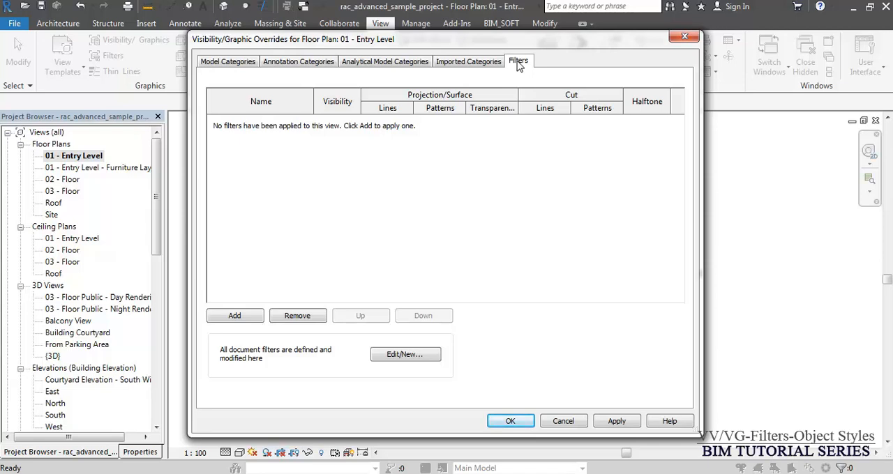
{"action": "key", "text": "Escape"}
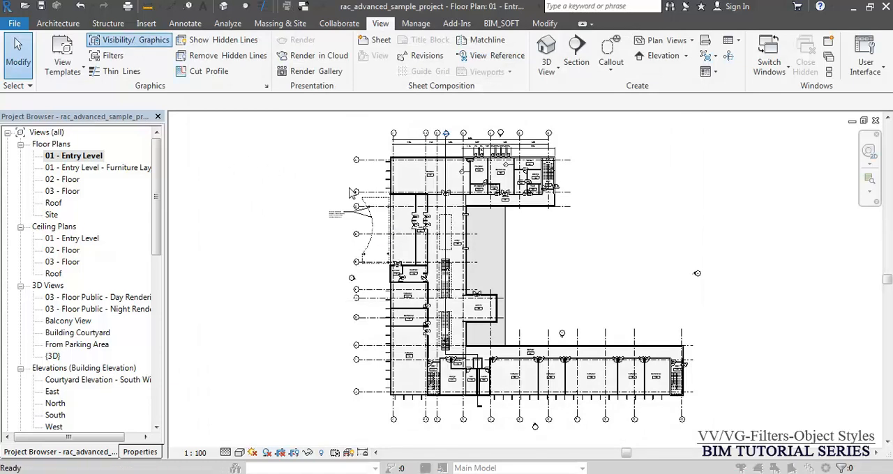
- Toggle the Structure discipline off and back on in the category filter list of the Entry Level plan's Visibility/Graphics overrides
{"action": "left_click", "coordinate": [131, 41]}
{"action": "left_click", "coordinate": [305, 95]}
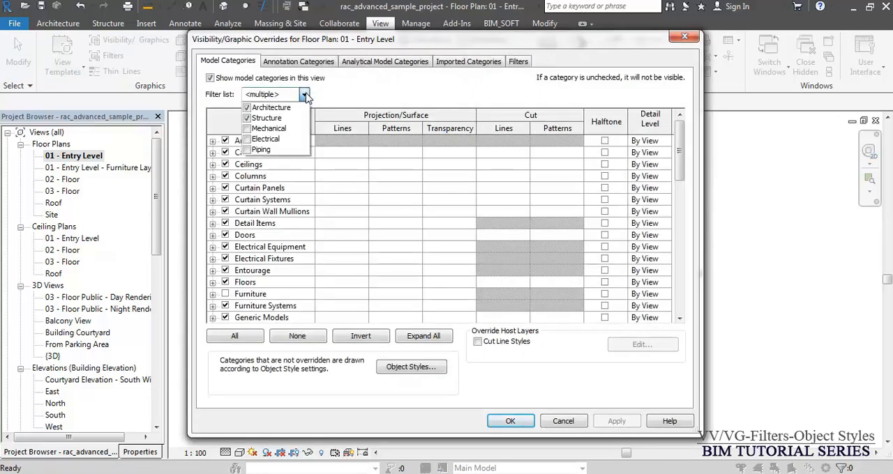
{"action": "left_click", "coordinate": [249, 118]}
{"action": "left_click", "coordinate": [247, 117]}
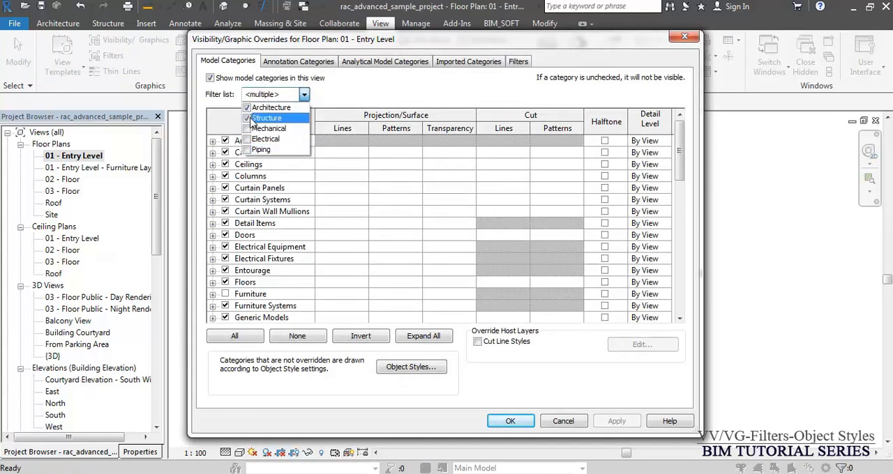
{"action": "left_click", "coordinate": [351, 100]}
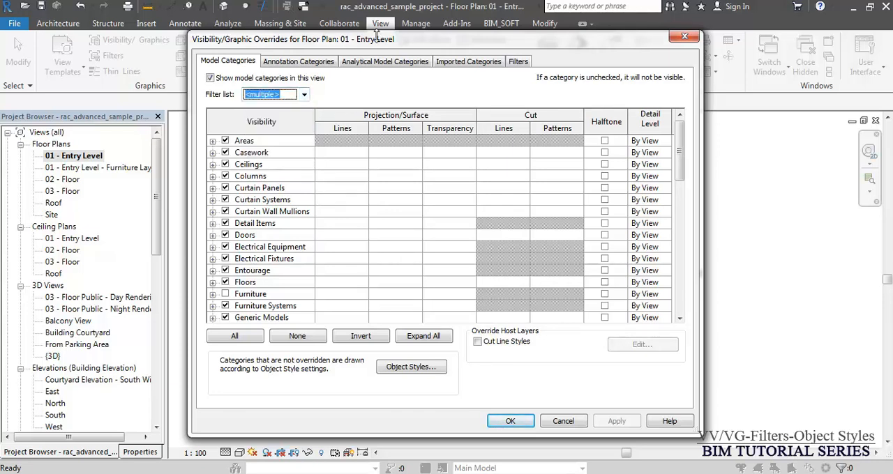
{"action": "left_click_drag", "start_coordinate": [378, 42], "coordinate": [351, 10]}
{"action": "left_click", "coordinate": [484, 390]}
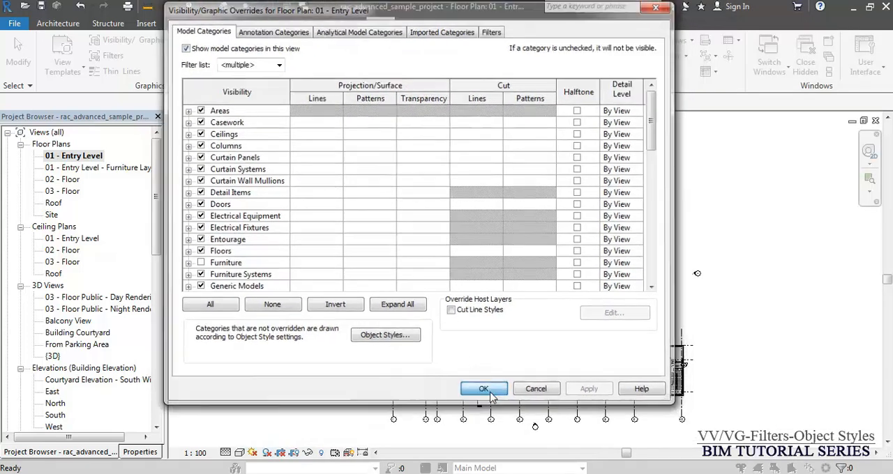
{"action": "key", "text": "Escape"}
- Hide the Walls category in the 01 - Entry Level floor plan through its Visibility/Graphics overrides
{"action": "scroll", "coordinate": [530, 293], "scroll_direction": "up", "scroll_amount": 8}
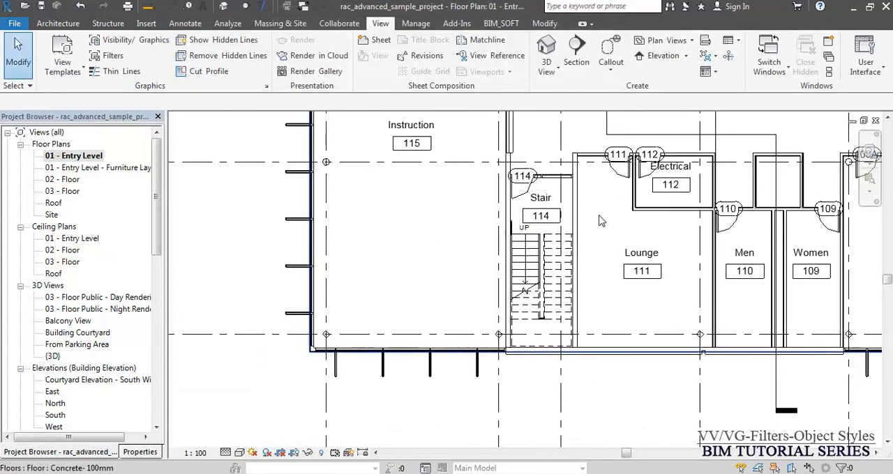
{"action": "middle_click_drag", "start_coordinate": [586, 202], "coordinate": [524, 231]}
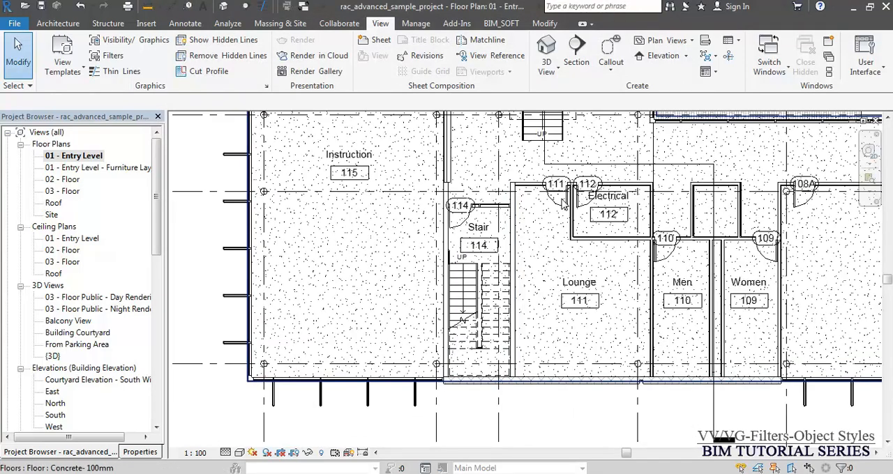
{"action": "key", "text": "v"}
{"action": "key", "text": "v"}
{"action": "left_click", "coordinate": [293, 226]}
{"action": "key", "text": "w"}
{"action": "left_click", "coordinate": [225, 309]}
{"action": "left_click", "coordinate": [505, 424]}
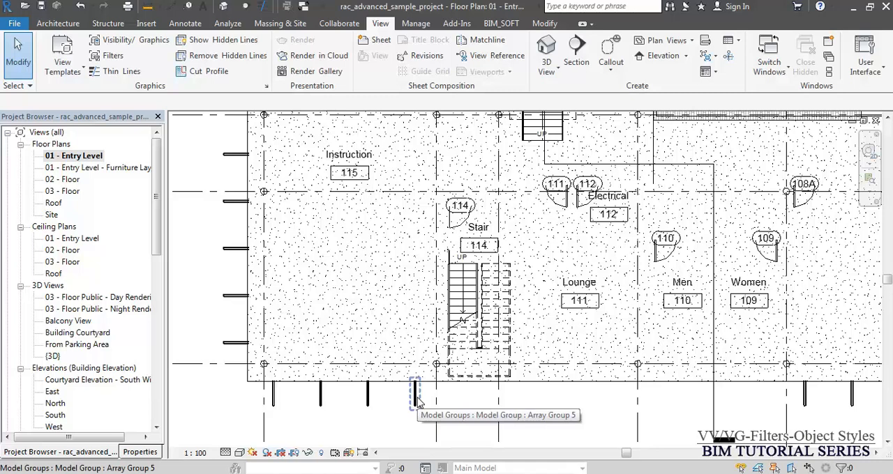
- Make the Walls category visible again in the Entry Level plan and set it to halftone
{"action": "scroll", "coordinate": [489, 301], "scroll_direction": "down", "scroll_amount": 2}
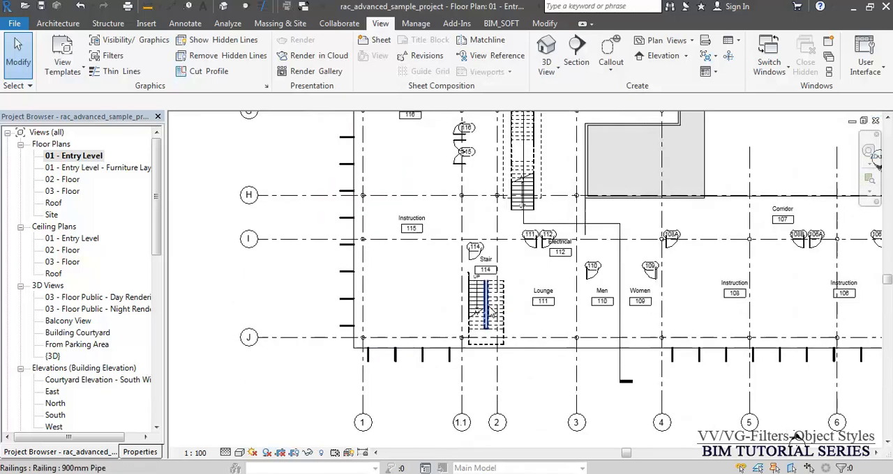
{"action": "scroll", "coordinate": [489, 310], "scroll_direction": "down", "scroll_amount": 3}
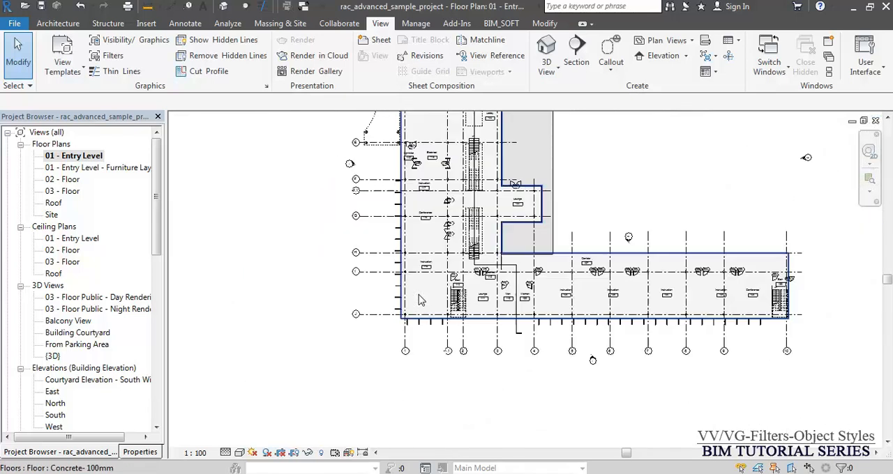
{"action": "middle_click_drag", "start_coordinate": [560, 175], "coordinate": [486, 258]}
{"action": "key", "text": "v"}
{"action": "key", "text": "g"}
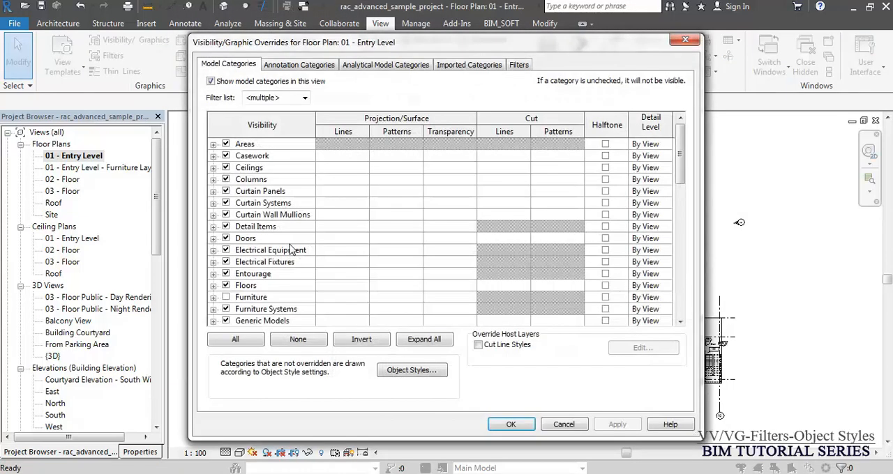
{"action": "left_click", "coordinate": [276, 240]}
{"action": "key", "text": "w"}
{"action": "left_click", "coordinate": [227, 308]}
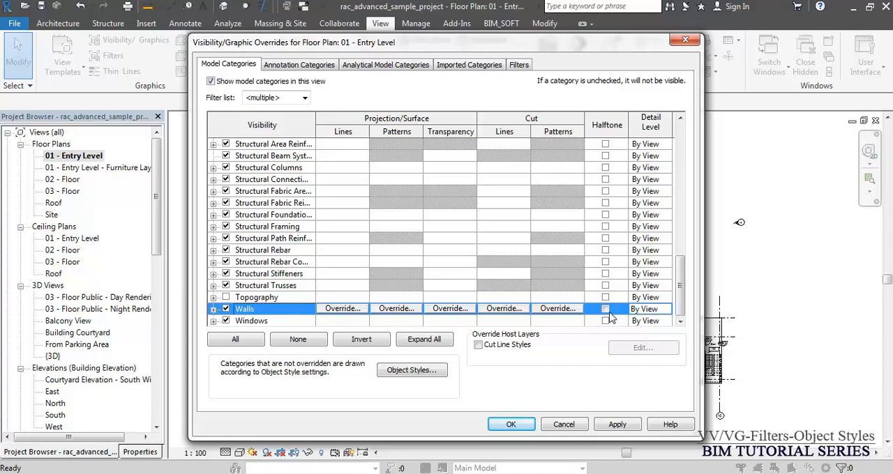
{"action": "left_click", "coordinate": [511, 423]}
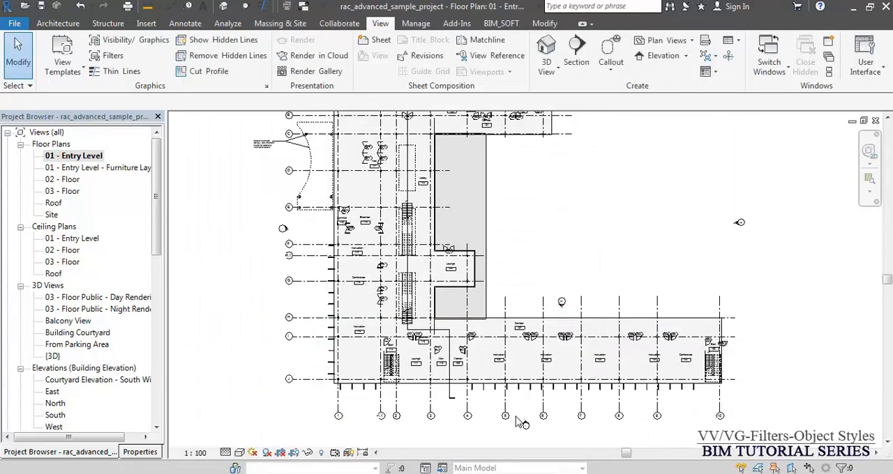
- Override the cut line color of the Walls category to Red in the 01 - Entry Level plan's Visibility/Graphics overrides
{"action": "scroll", "coordinate": [391, 404], "scroll_direction": "up", "scroll_amount": 5}
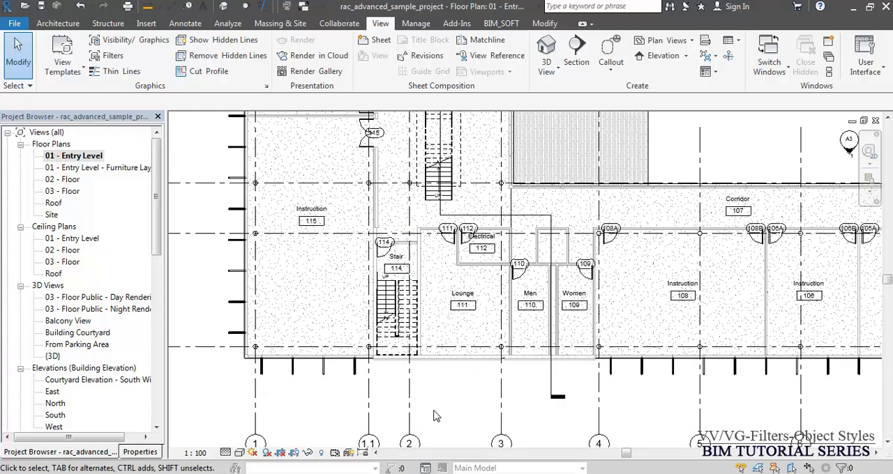
{"action": "key", "text": "v"}
{"action": "key", "text": "v"}
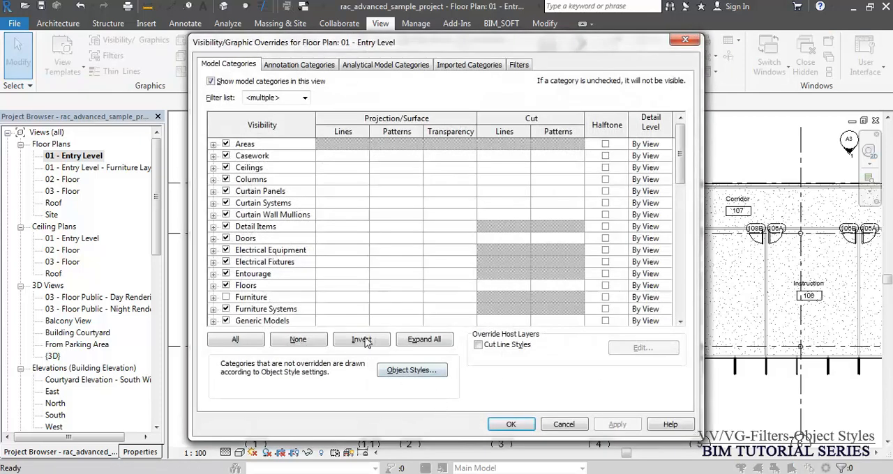
{"action": "left_click", "coordinate": [283, 240]}
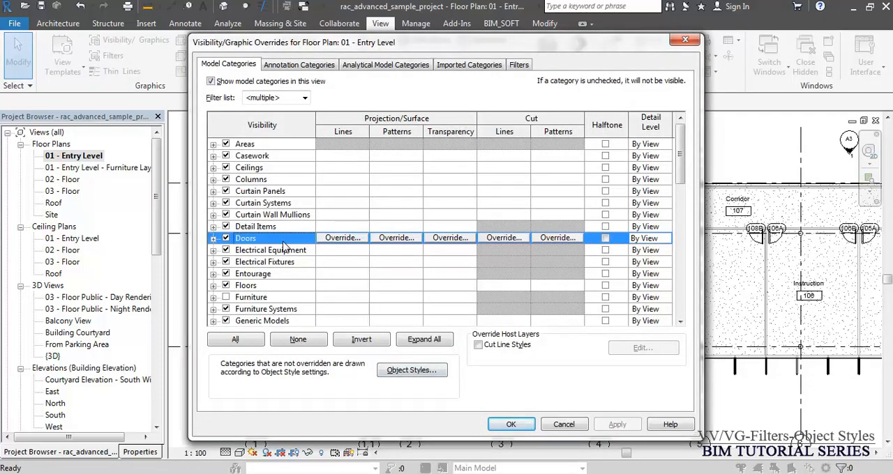
{"action": "key", "text": "w"}
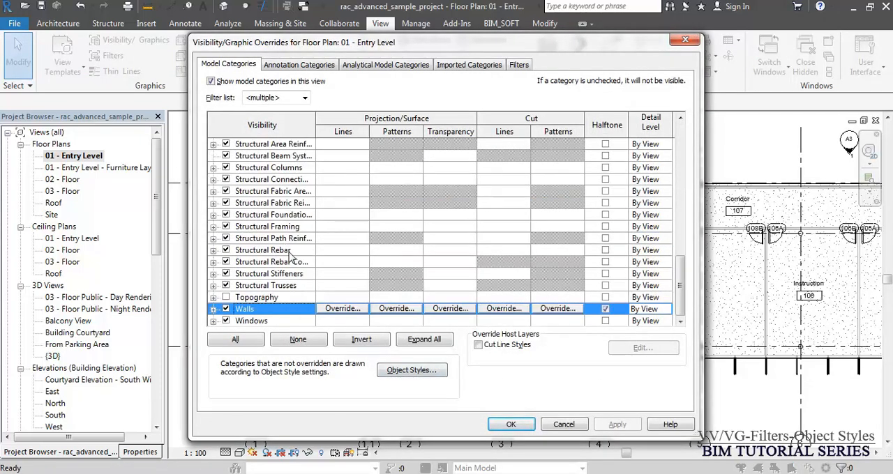
{"action": "left_click", "coordinate": [505, 311]}
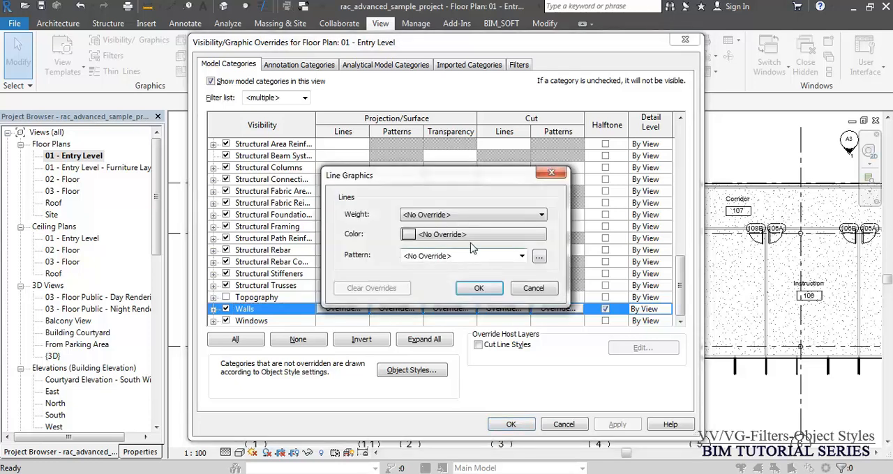
{"action": "left_click", "coordinate": [471, 237]}
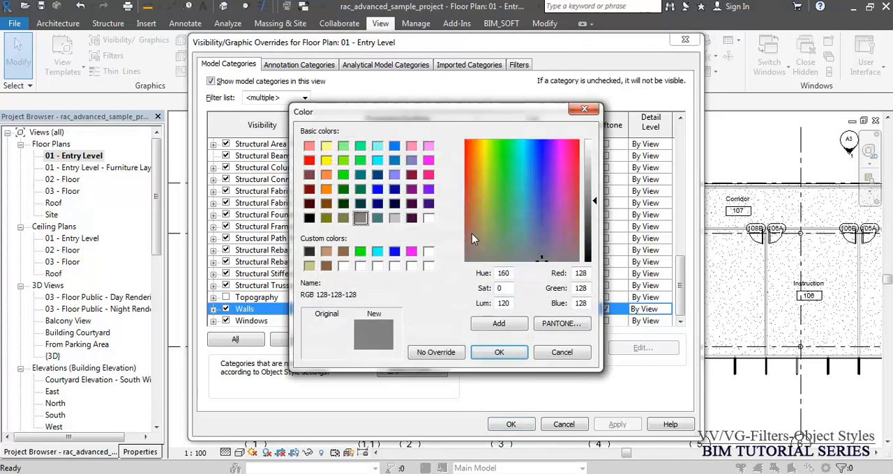
{"action": "left_click", "coordinate": [309, 161]}
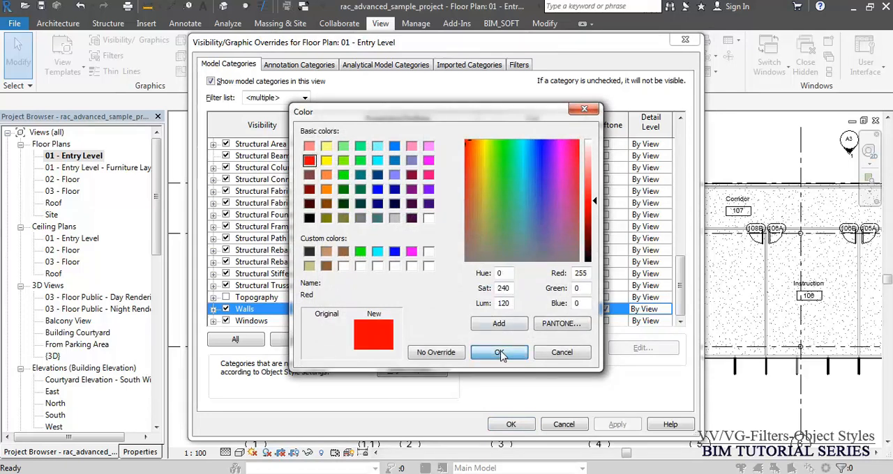
{"action": "left_click", "coordinate": [500, 352]}
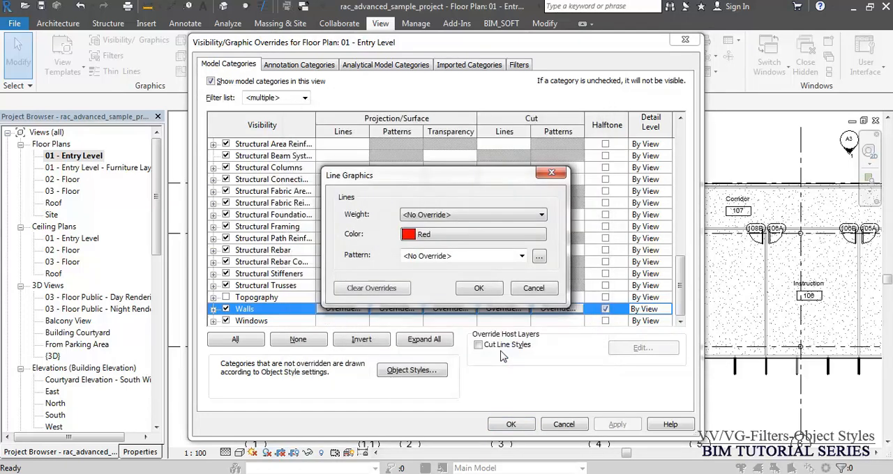
{"action": "left_click", "coordinate": [490, 293]}
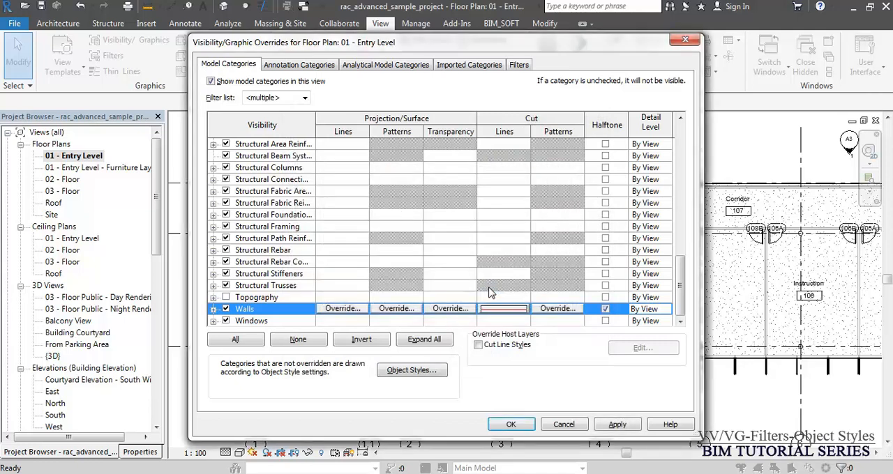
{"action": "left_click", "coordinate": [511, 424]}
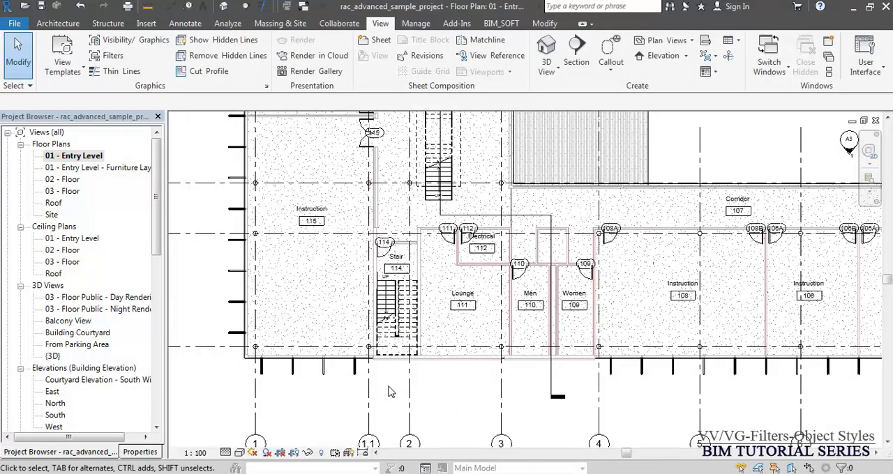
- Turn off halftone for the Walls category in the Entry Level plan's Visibility/Graphics overrides
{"action": "scroll", "coordinate": [419, 384], "scroll_direction": "up", "scroll_amount": 3}
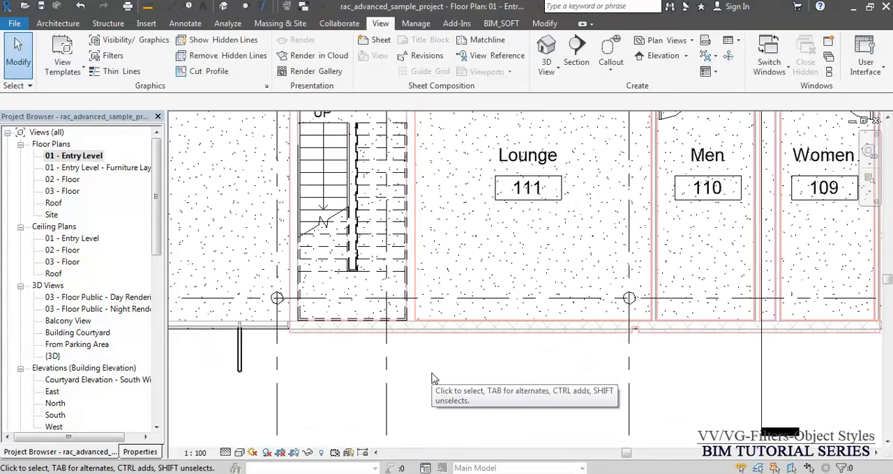
{"action": "scroll", "coordinate": [431, 378], "scroll_direction": "up", "scroll_amount": 3}
{"action": "key", "text": "v"}
{"action": "key", "text": "v"}
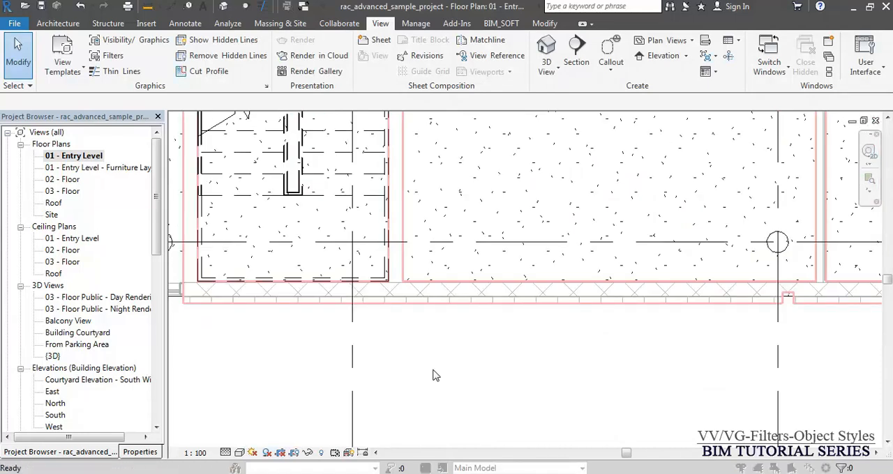
{"action": "left_click", "coordinate": [605, 308]}
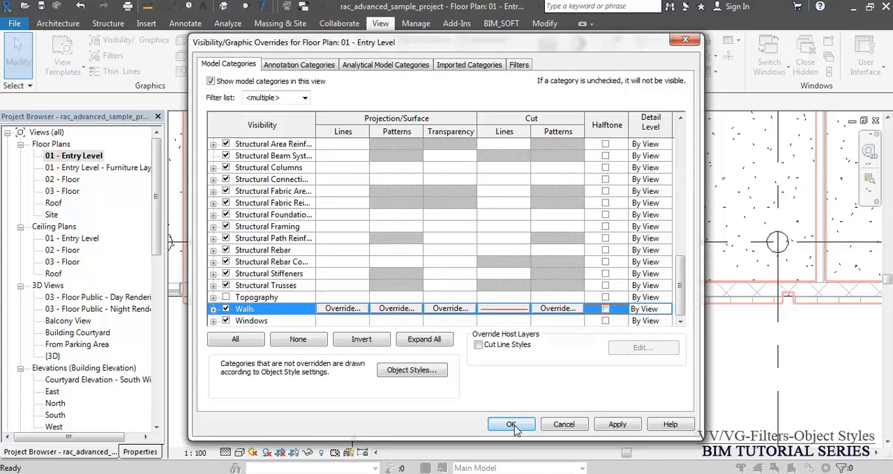
{"action": "left_click", "coordinate": [511, 424]}
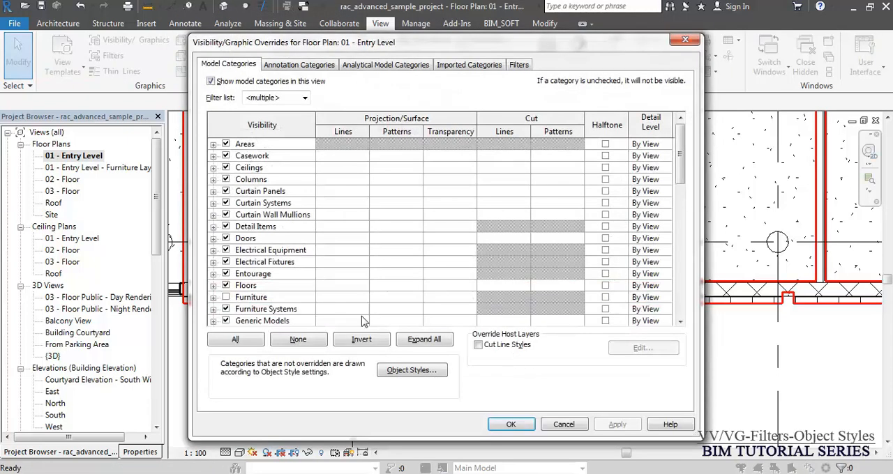
- Override the Walls category's cut pattern with the Sand - Dense fill in Blue and apply it to the Entry Level plan
{"action": "left_click", "coordinate": [313, 250]}
{"action": "key", "text": "w"}
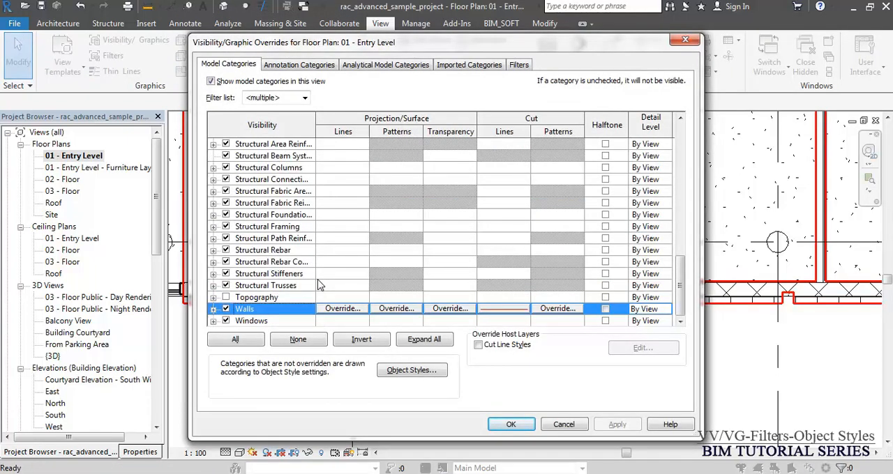
{"action": "left_click", "coordinate": [543, 309]}
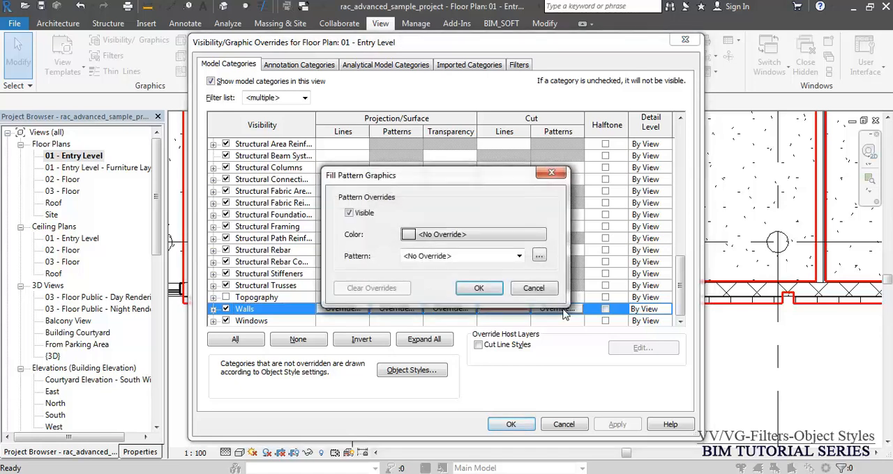
{"action": "left_click", "coordinate": [467, 237]}
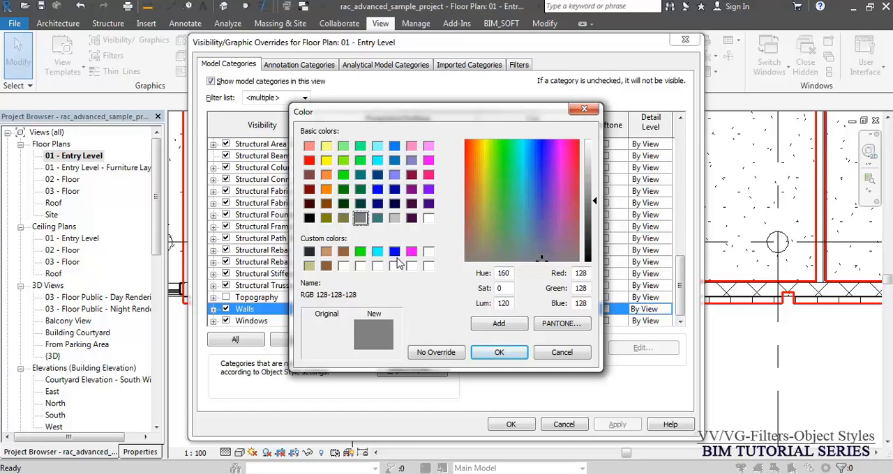
{"action": "left_click", "coordinate": [394, 252]}
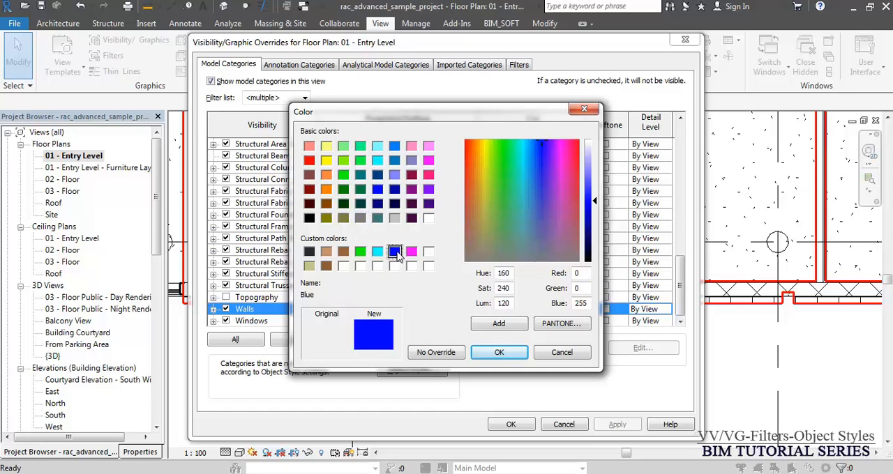
{"action": "left_click", "coordinate": [500, 352]}
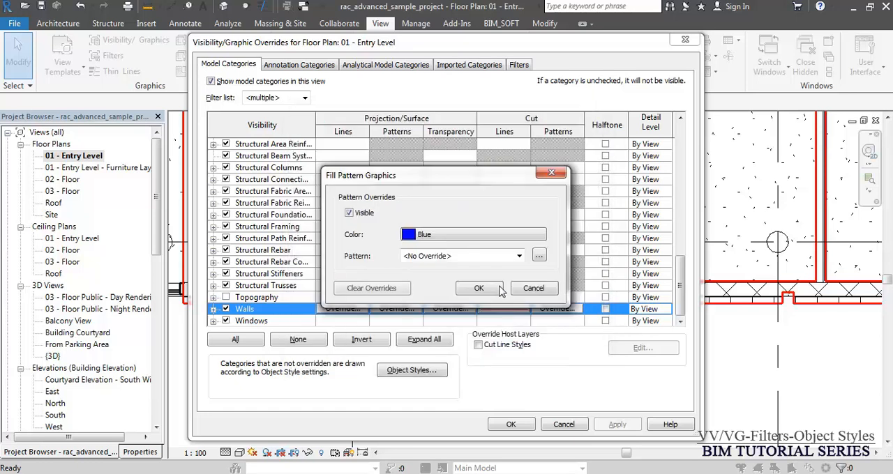
{"action": "left_click", "coordinate": [481, 258]}
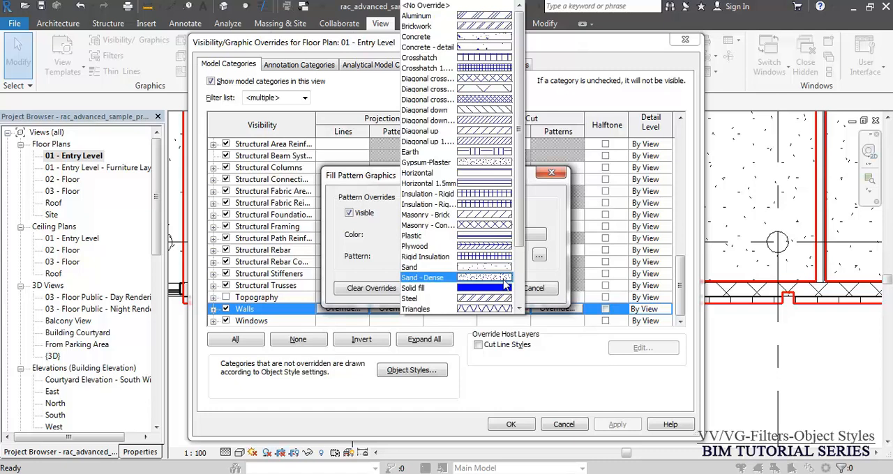
{"action": "left_click", "coordinate": [504, 279]}
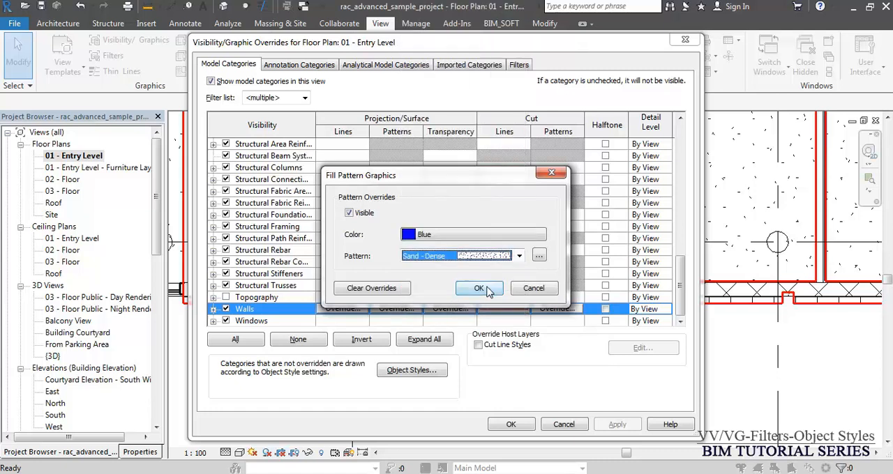
{"action": "left_click", "coordinate": [488, 288]}
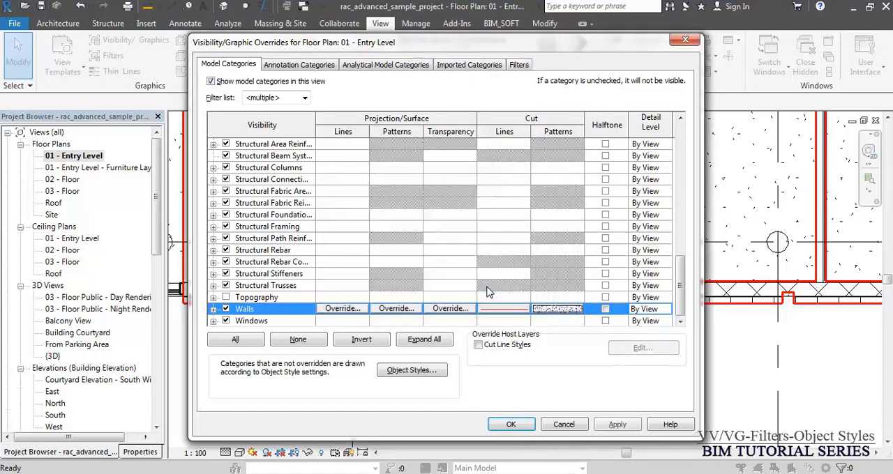
{"action": "left_click", "coordinate": [509, 426]}
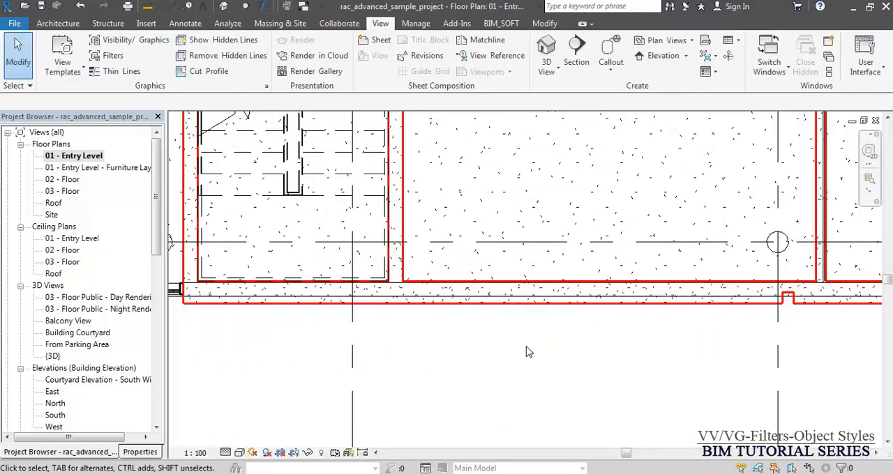
- Clear the cut pattern color and fill overrides of the Walls category in the Entry Level plan
{"action": "scroll", "coordinate": [354, 292], "scroll_direction": "up", "scroll_amount": 3}
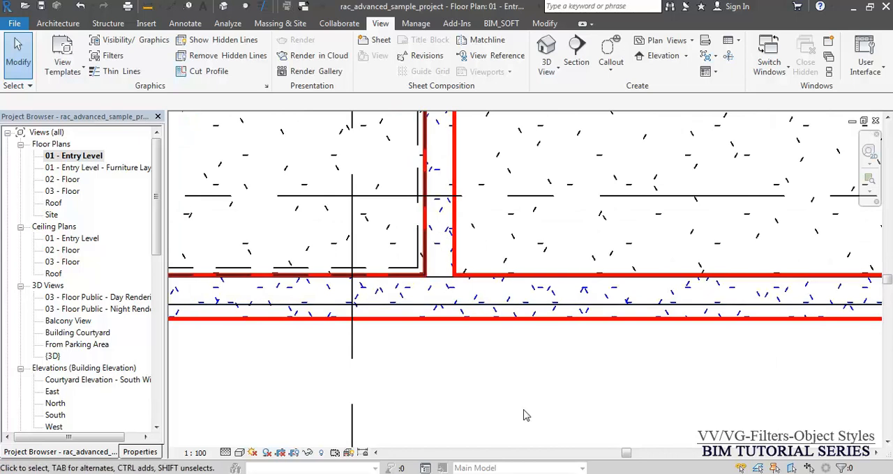
{"action": "scroll", "coordinate": [526, 416], "scroll_direction": "down", "scroll_amount": 3}
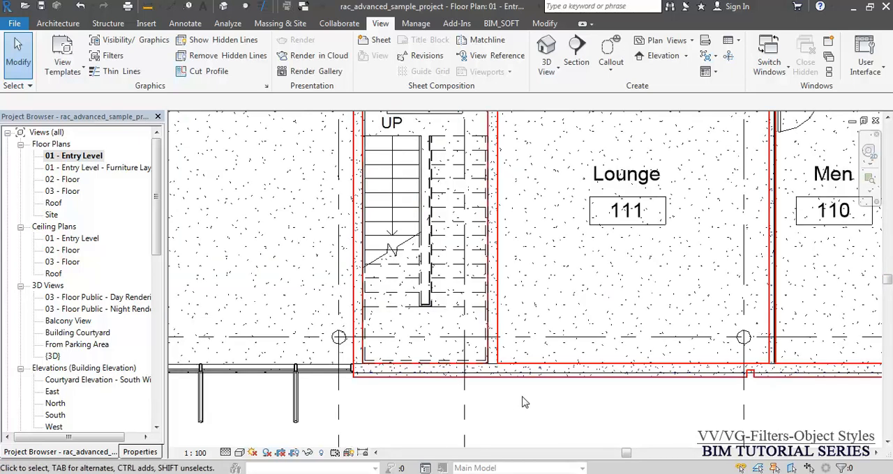
{"action": "middle_click_drag", "start_coordinate": [551, 399], "coordinate": [495, 383]}
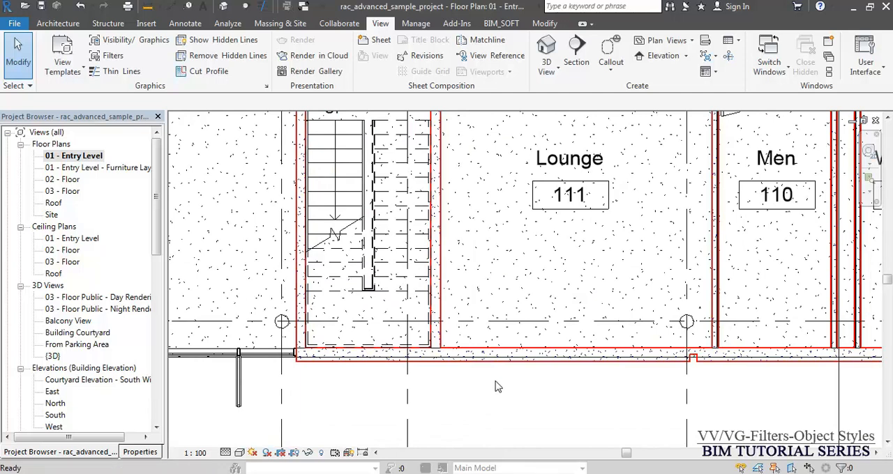
{"action": "key", "text": "v"}
{"action": "key", "text": "v"}
{"action": "left_click", "coordinate": [290, 215]}
{"action": "key", "text": "w"}
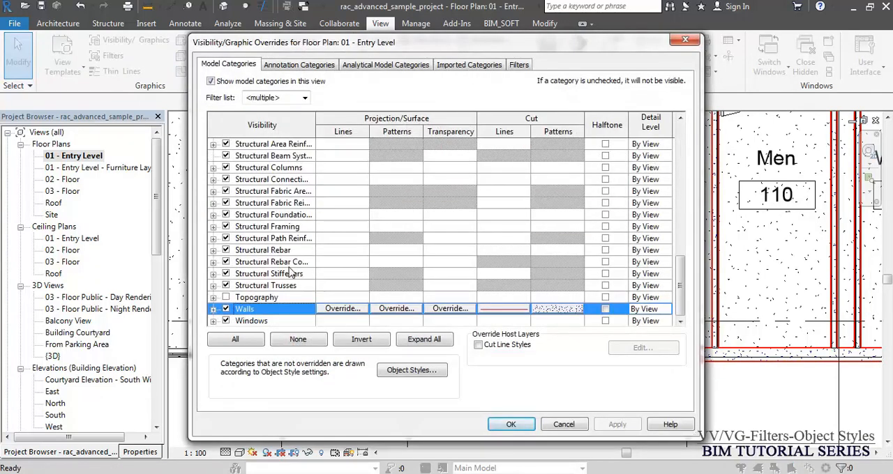
{"action": "left_click", "coordinate": [558, 314]}
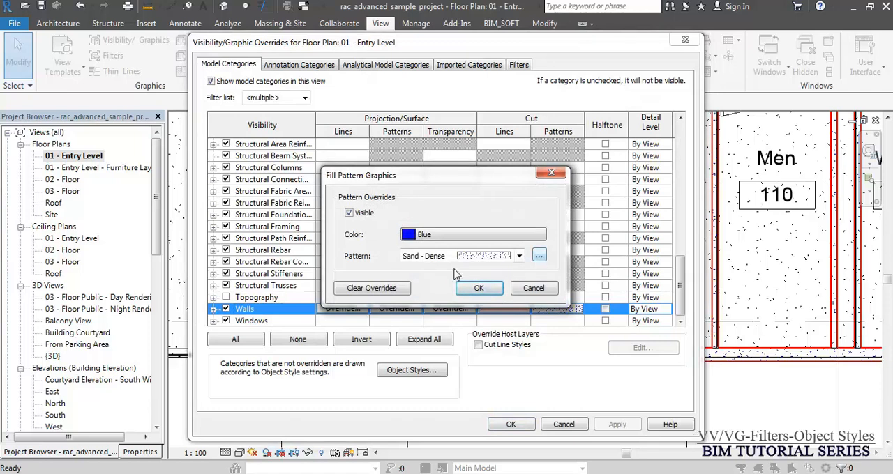
{"action": "left_click", "coordinate": [391, 288]}
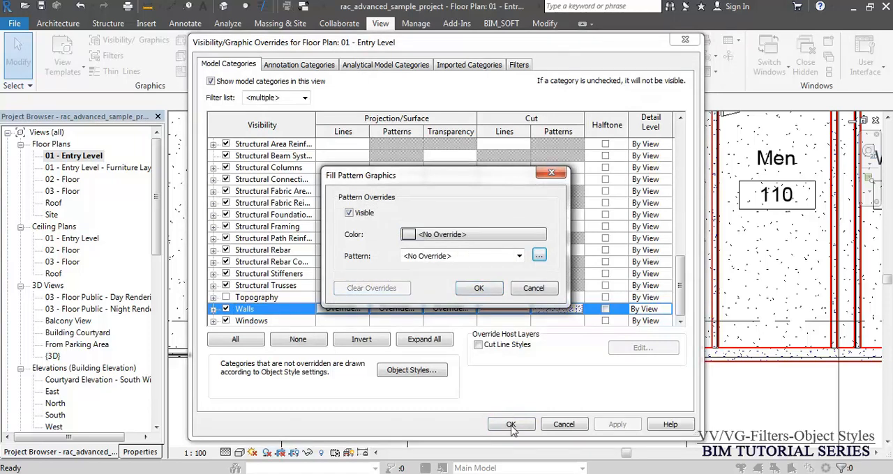
{"action": "left_click", "coordinate": [492, 291]}
{"action": "left_click", "coordinate": [514, 425]}
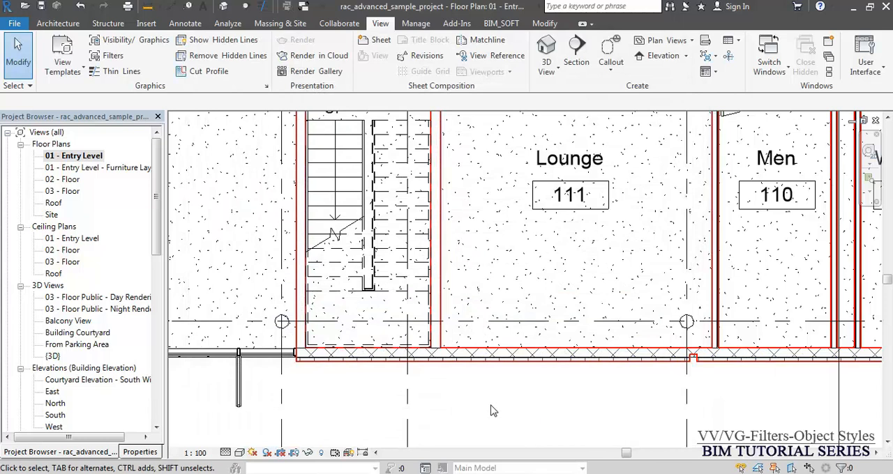
- Make the Walls category's cut pattern not visible in the Entry Level plan through its fill pattern overrides
{"action": "scroll", "coordinate": [500, 403], "scroll_direction": "up", "scroll_amount": 4}
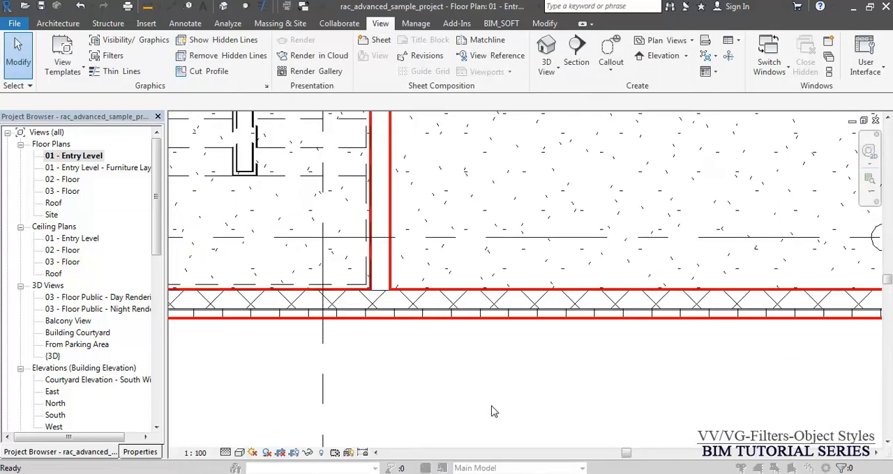
{"action": "key", "text": "v"}
{"action": "key", "text": "v"}
{"action": "left_click", "coordinate": [337, 237]}
{"action": "key", "text": "w"}
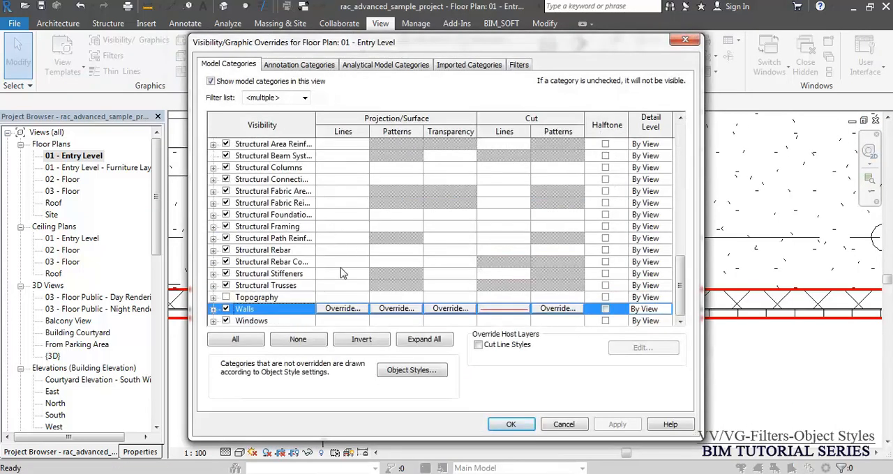
{"action": "left_click", "coordinate": [548, 309]}
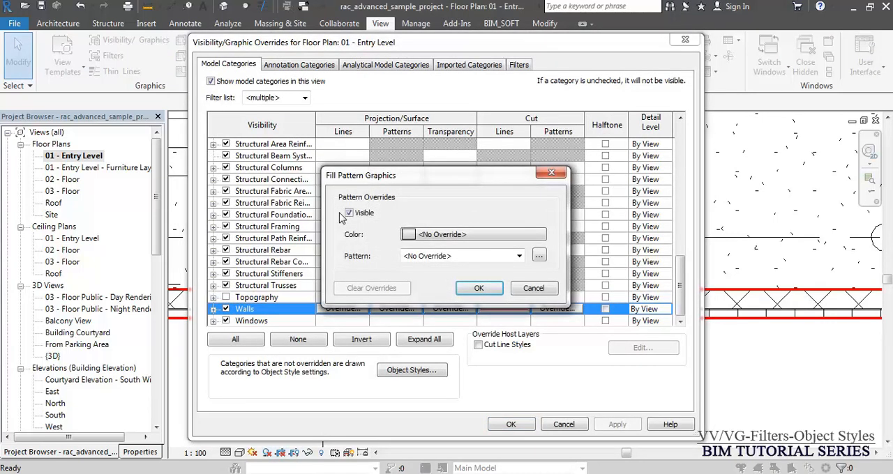
{"action": "left_click", "coordinate": [350, 213]}
{"action": "left_click", "coordinate": [479, 288]}
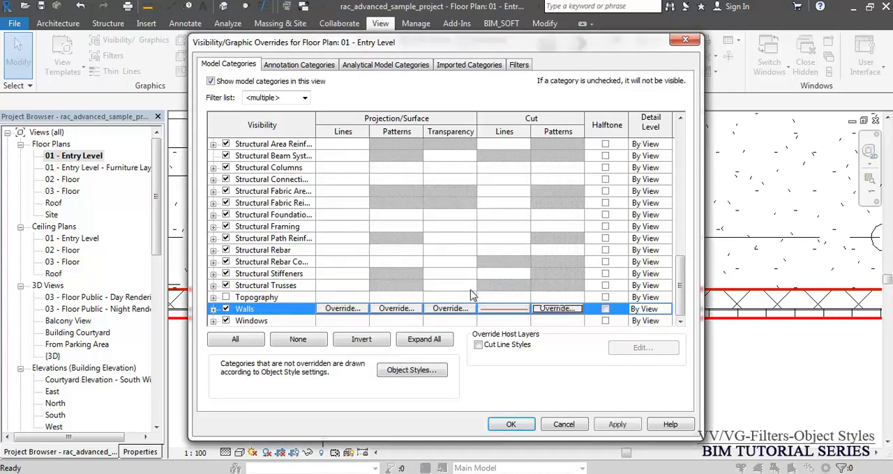
{"action": "left_click", "coordinate": [511, 423]}
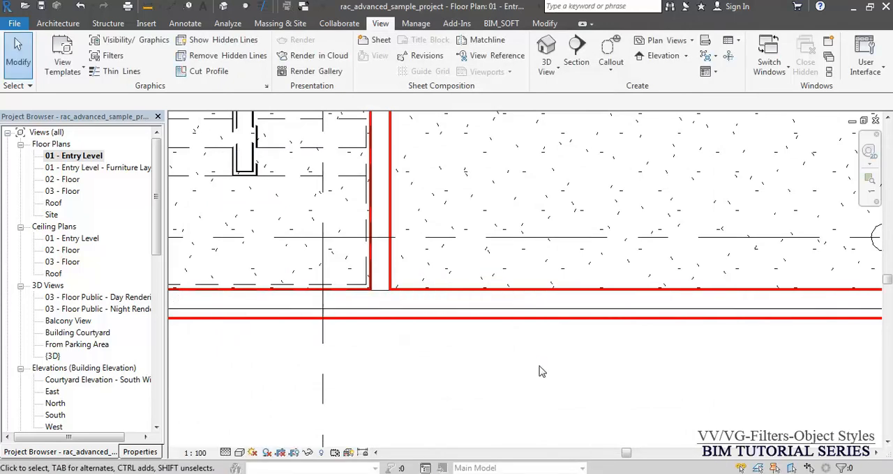
- Make the Walls category's cut pattern visible again, expand its subcategories and apply the overrides to the Entry Level plan
{"action": "scroll", "coordinate": [538, 367], "scroll_direction": "down", "scroll_amount": 3}
{"action": "mouse_move", "coordinate": [574, 361]}
{"action": "middle_mouse_down"}
{"action": "mouse_move", "coordinate": [507, 359]}
{"action": "mouse_move", "coordinate": [434, 380]}
{"action": "mouse_move", "coordinate": [479, 377]}
{"action": "middle_mouse_up"}
{"action": "key", "text": "v"}
{"action": "key", "text": "g"}
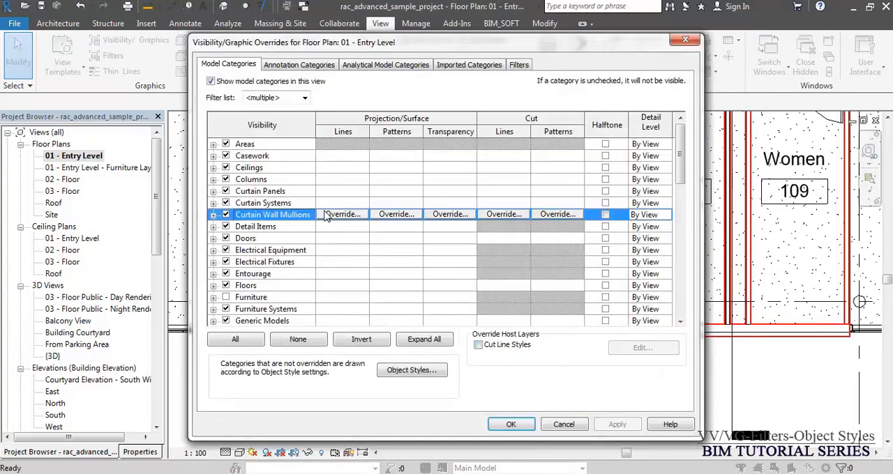
{"action": "key", "text": "w"}
{"action": "left_click", "coordinate": [570, 312]}
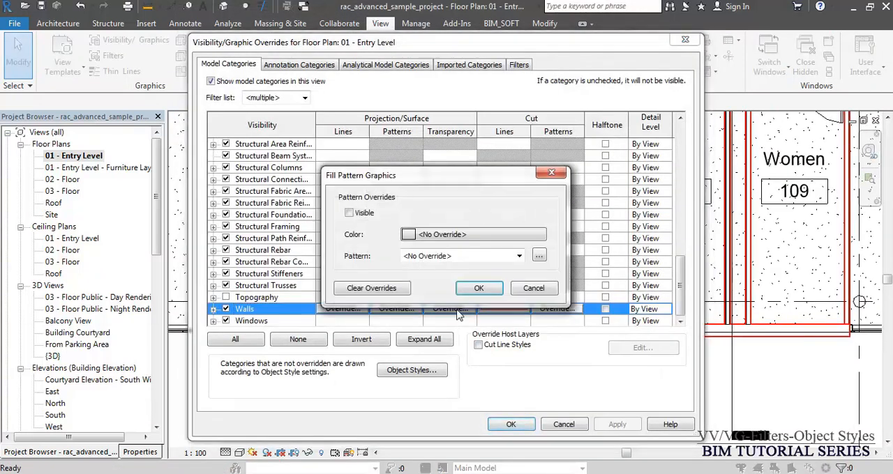
{"action": "left_click", "coordinate": [349, 213]}
{"action": "left_click", "coordinate": [478, 290]}
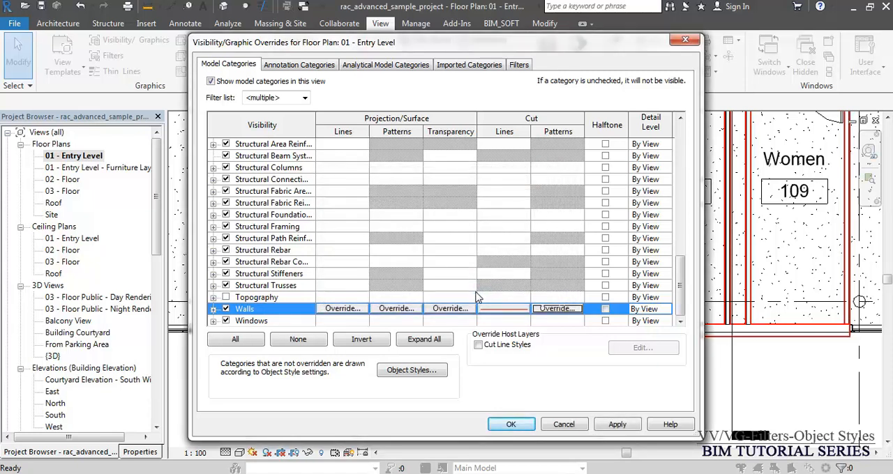
{"action": "left_click", "coordinate": [214, 309]}
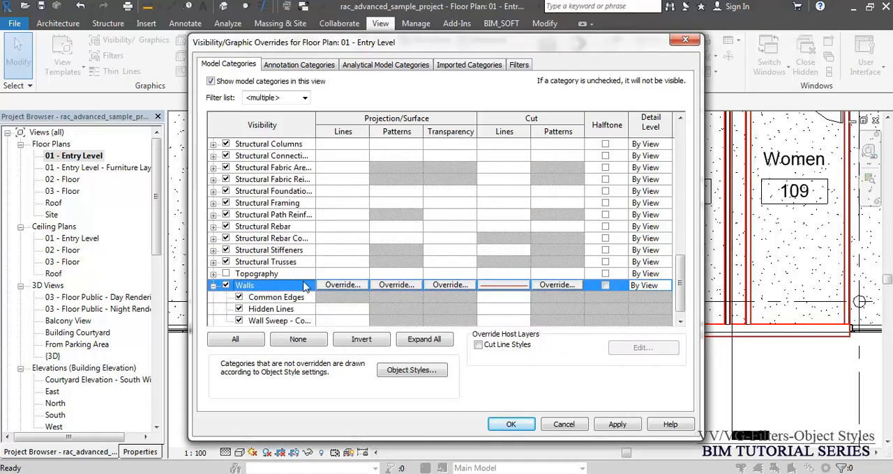
{"action": "scroll", "coordinate": [328, 279], "scroll_direction": "down", "scroll_amount": 1}
{"action": "left_click", "coordinate": [510, 423]}
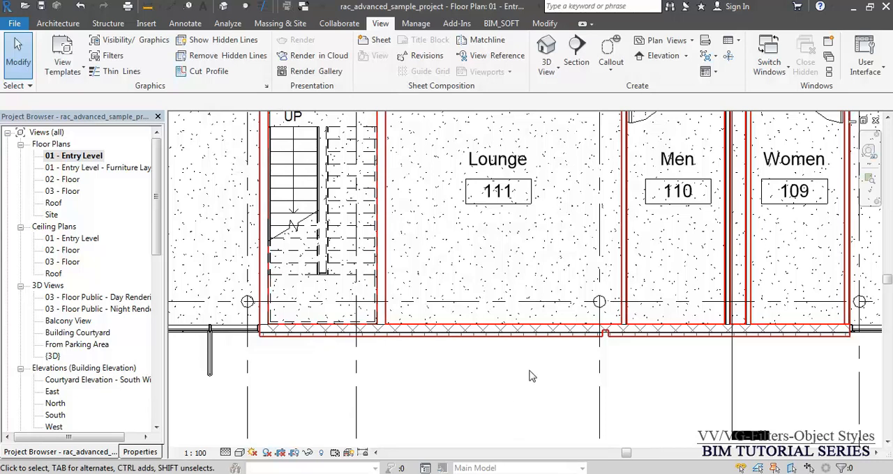
- Delete the cornice wall sweep running along the interior partition wall beside the door
{"action": "scroll", "coordinate": [537, 380], "scroll_direction": "down", "scroll_amount": 4}
{"action": "scroll", "coordinate": [417, 112], "scroll_direction": "up", "scroll_amount": 2}
{"action": "scroll", "coordinate": [417, 106], "scroll_direction": "up", "scroll_amount": 4}
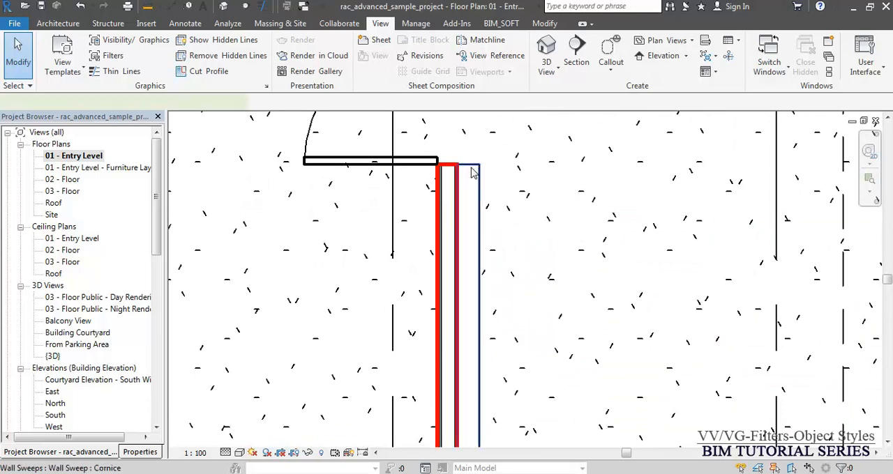
{"action": "left_click", "coordinate": [472, 173]}
{"action": "key", "text": "Delete"}
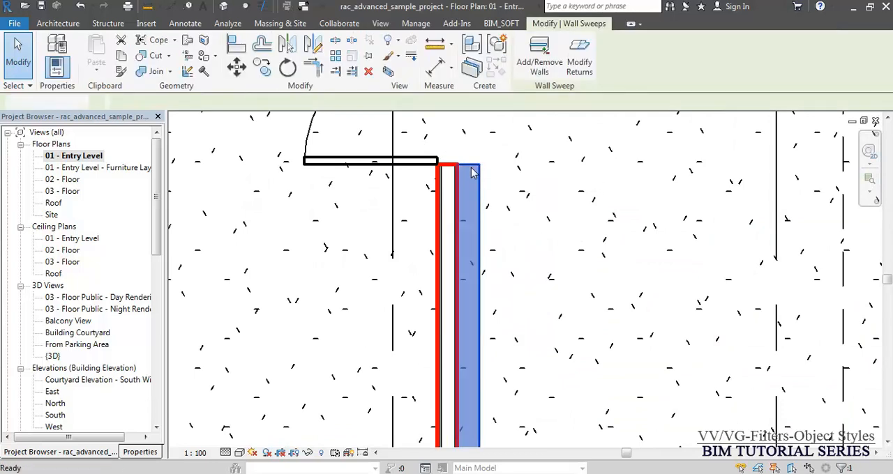
- Set the Entry Level plan's view scale to 1:10 and examine the partition wall's layers up close
{"action": "scroll", "coordinate": [444, 153], "scroll_direction": "up", "scroll_amount": 2}
{"action": "scroll", "coordinate": [469, 191], "scroll_direction": "up", "scroll_amount": 2}
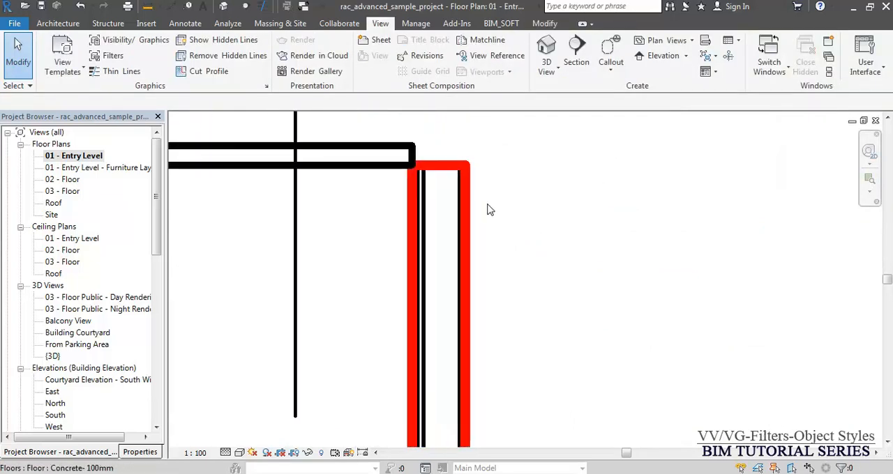
{"action": "left_click", "coordinate": [196, 452]}
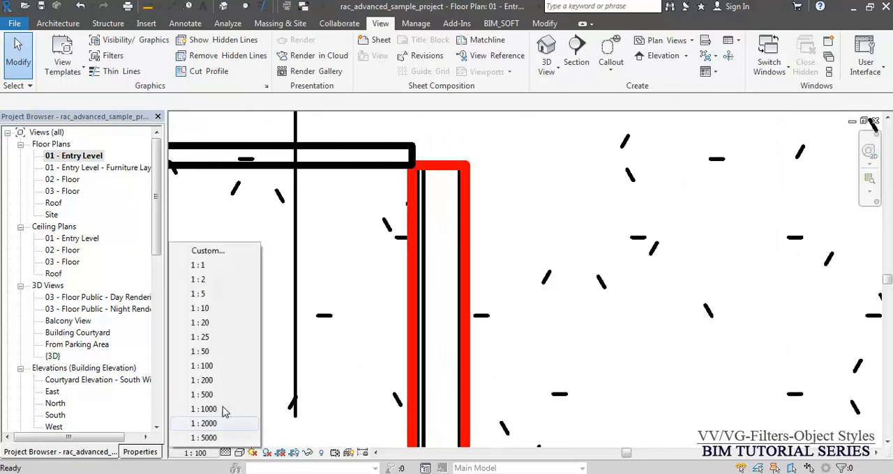
{"action": "left_click", "coordinate": [213, 310]}
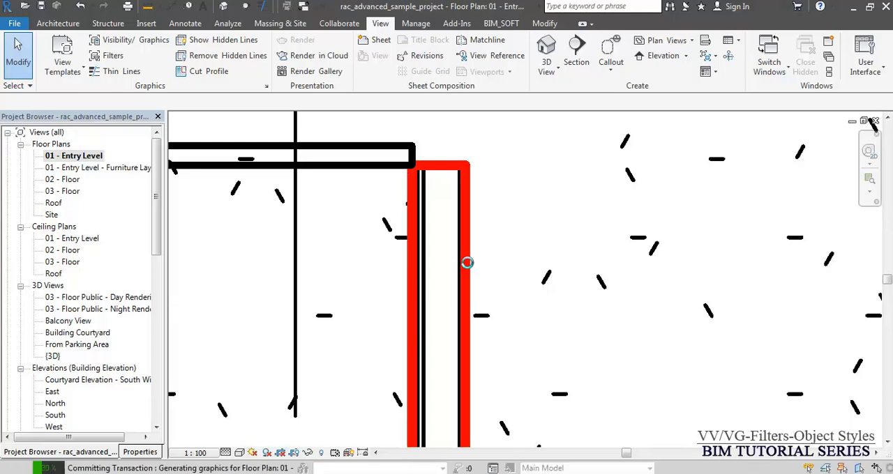
{"action": "scroll", "coordinate": [535, 178], "scroll_direction": "up", "scroll_amount": 3}
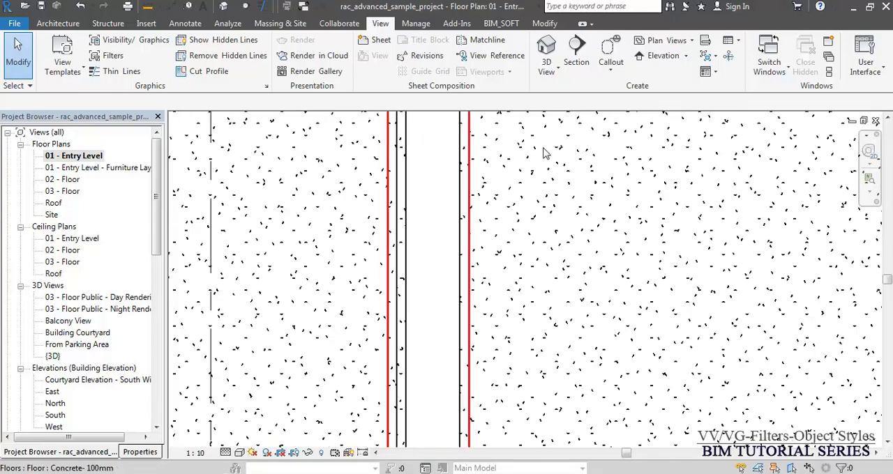
{"action": "scroll", "coordinate": [472, 223], "scroll_direction": "up", "scroll_amount": 2}
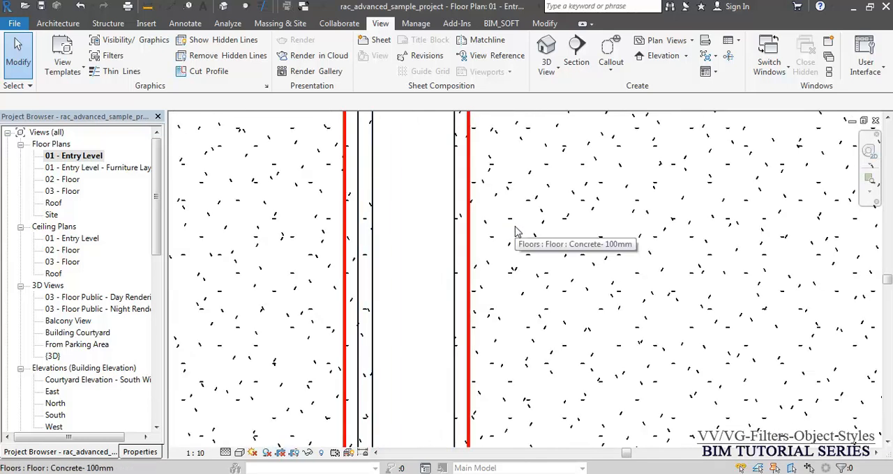
- Check the Walls category's overrides in the Entry Level plan's Visibility/Graphics settings
{"action": "key", "text": "v"}
{"action": "key", "text": "g"}
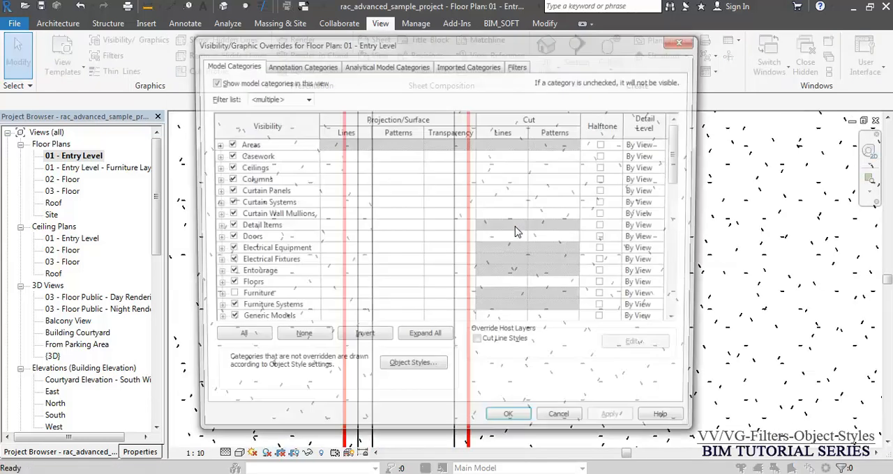
{"action": "left_click", "coordinate": [285, 262]}
{"action": "key", "text": "w"}
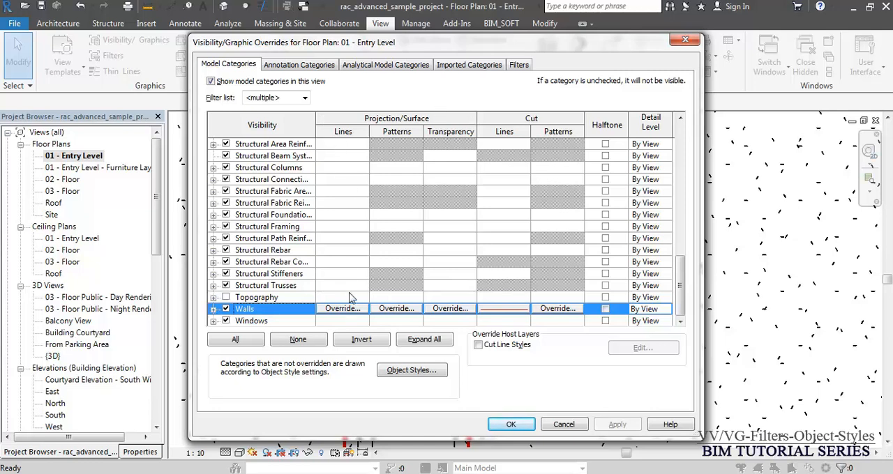
{"action": "key", "text": "Return"}
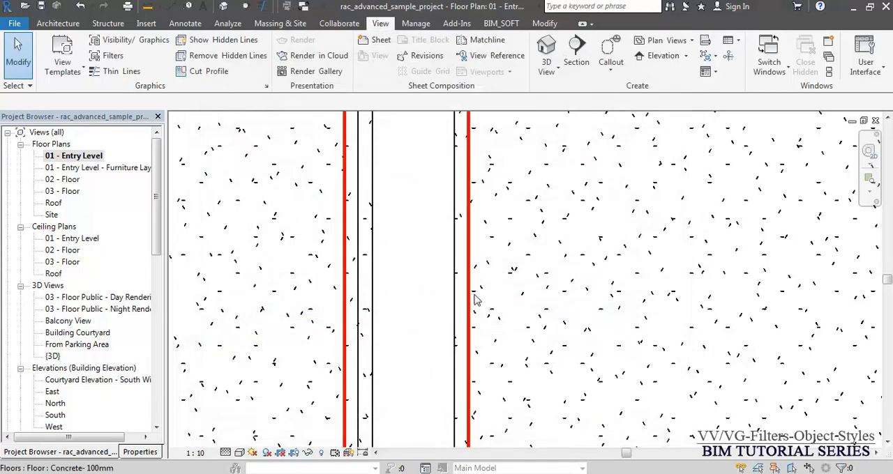
{"action": "left_click", "coordinate": [470, 295]}
{"action": "key", "text": "c"}
{"action": "key", "text": "o"}
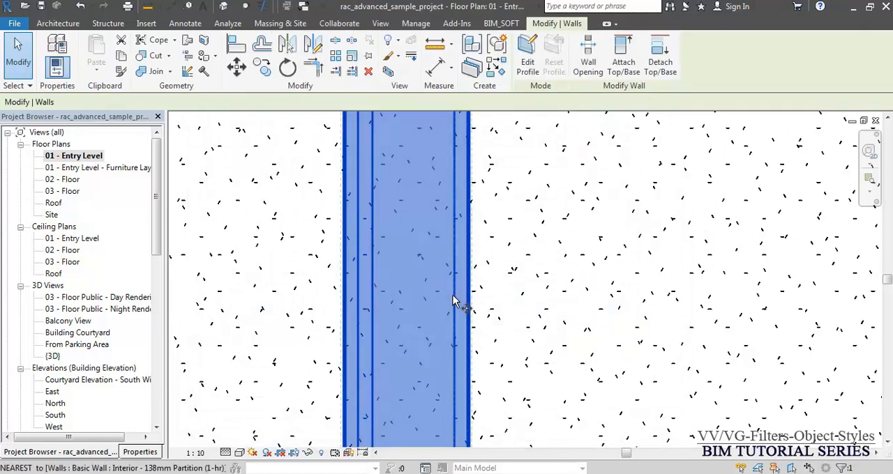
{"action": "left_click", "coordinate": [455, 297]}
{"action": "scroll", "coordinate": [503, 281], "scroll_direction": "down", "scroll_amount": 1}
{"action": "scroll", "coordinate": [503, 280], "scroll_direction": "down", "scroll_amount": 1}
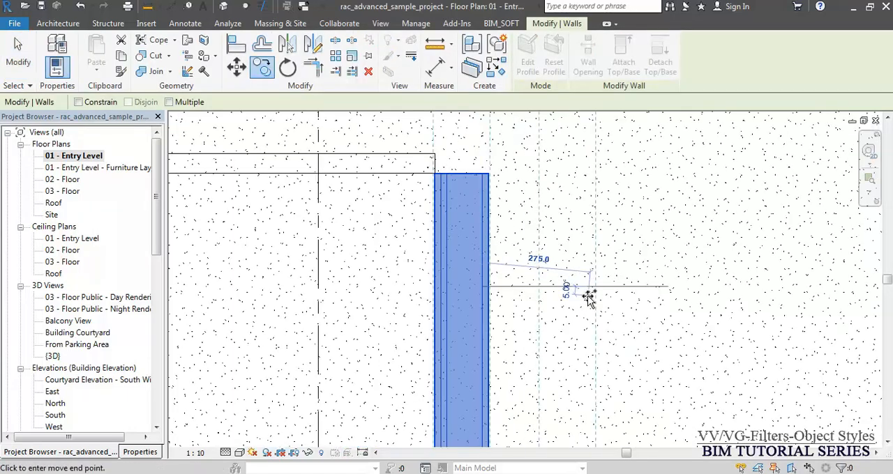
{"action": "left_click", "coordinate": [485, 293]}
- Copy the interior partition wall about 310 mm horizontally into the open floor area and undo the copy
{"action": "key", "text": "c"}
{"action": "key", "text": "o"}
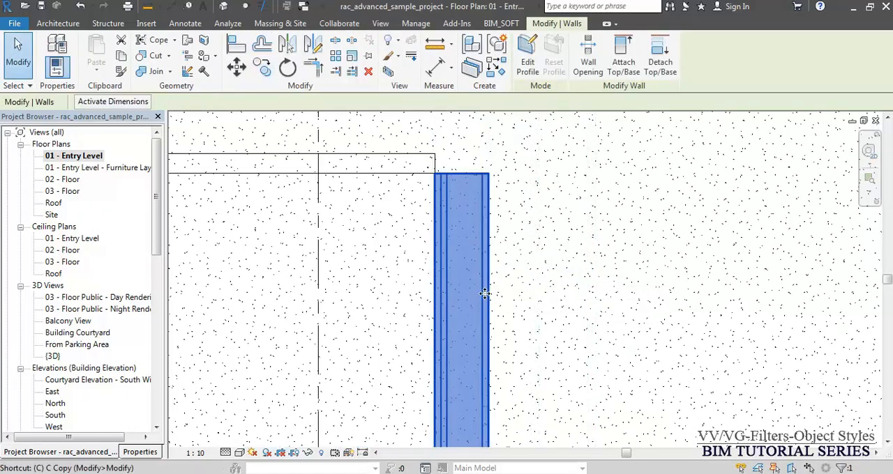
{"action": "left_click", "coordinate": [485, 294]}
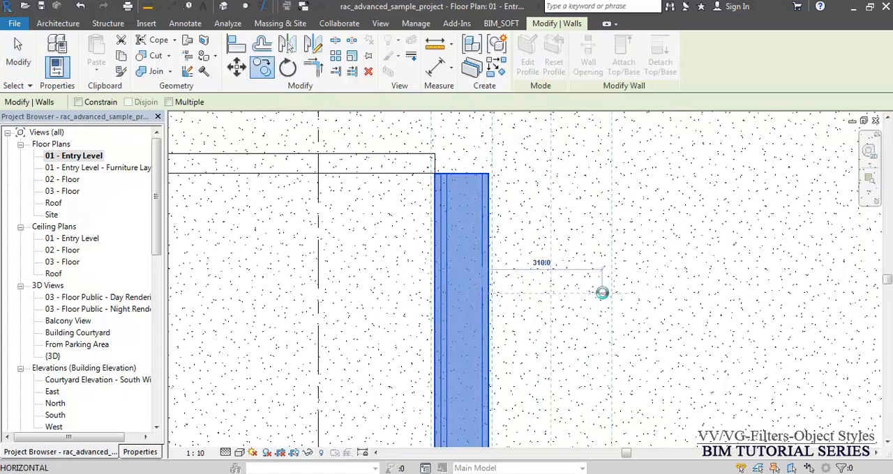
{"action": "left_click", "coordinate": [603, 293]}
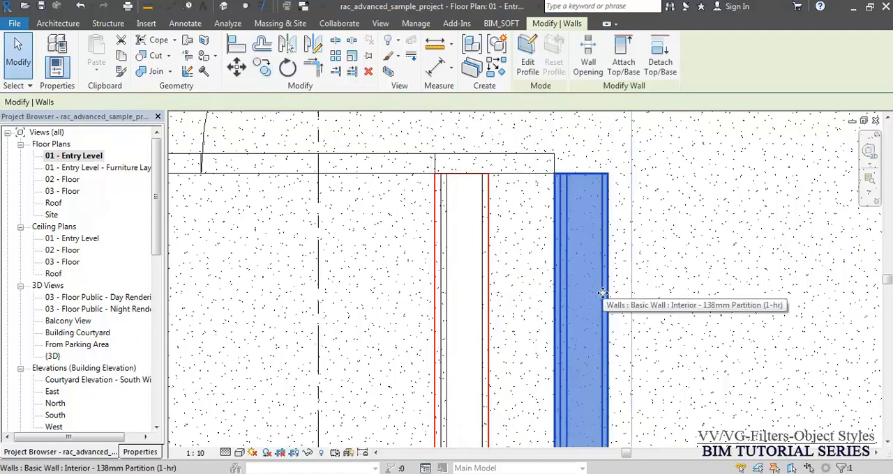
{"action": "key", "text": "Escape"}
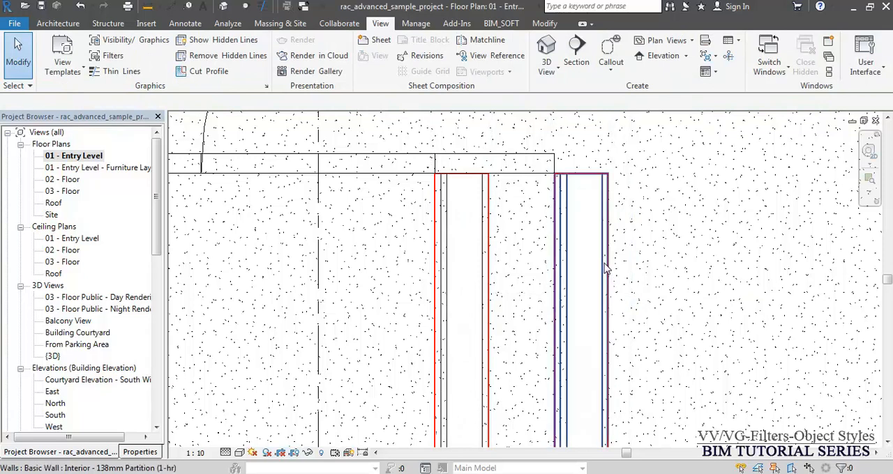
{"action": "key", "text": "ctrl+z"}
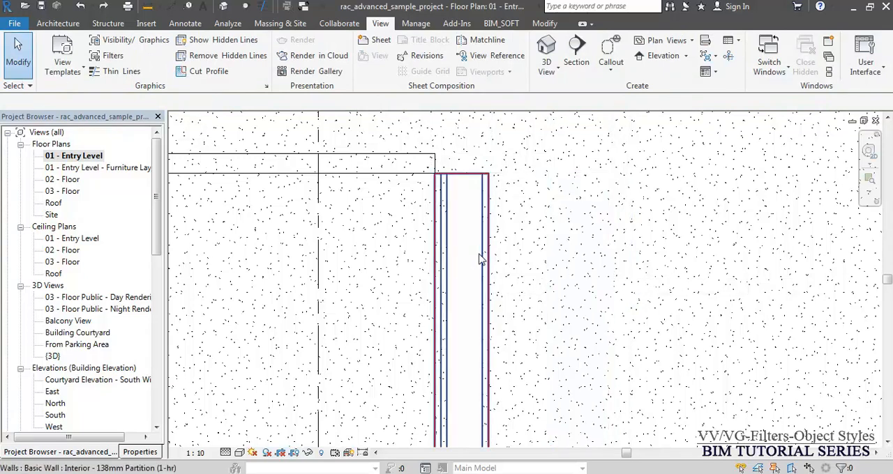
{"action": "left_click", "coordinate": [481, 259]}
{"action": "key", "text": "c"}
{"action": "key", "text": "o"}
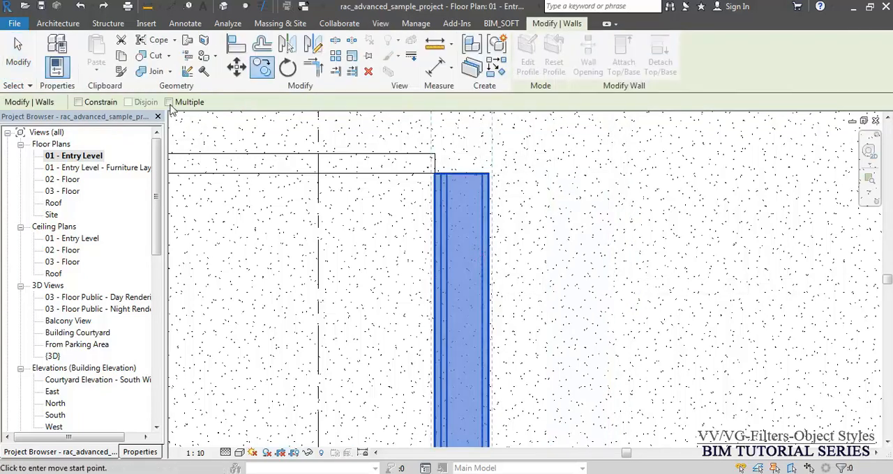
{"action": "scroll", "coordinate": [295, 185], "scroll_direction": "down", "scroll_amount": 4}
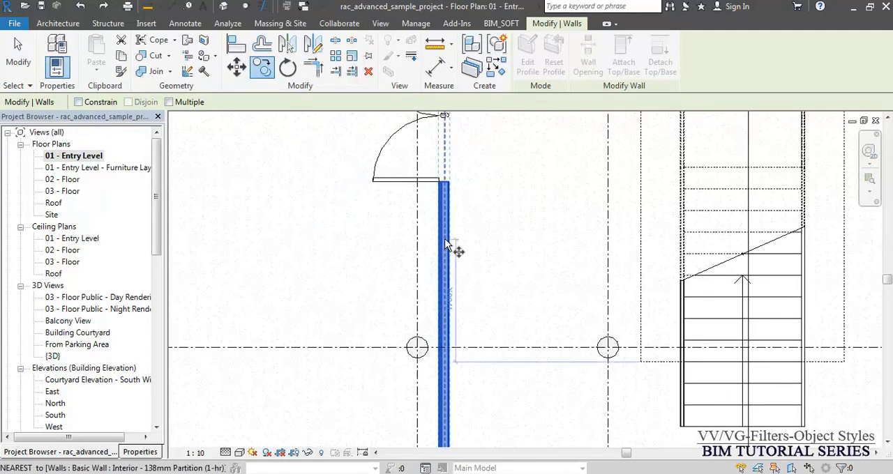
{"action": "key", "text": "Escape"}
{"action": "key", "text": "Escape"}
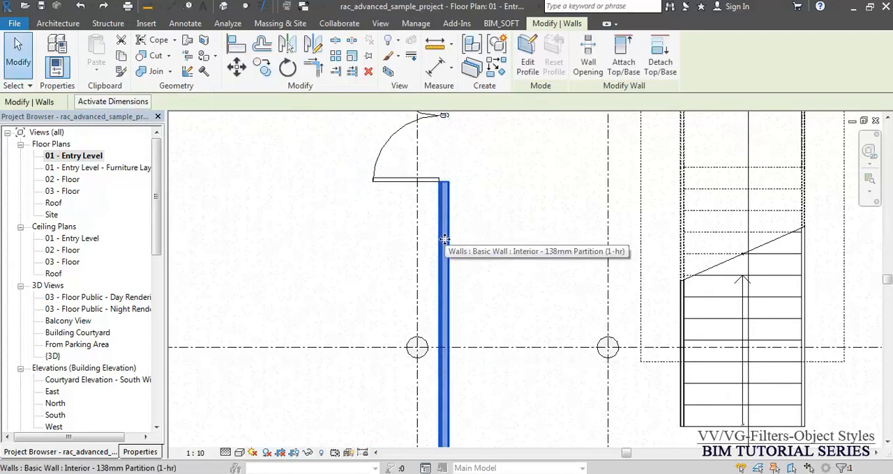
- Draw a vertical Interior - 138mm Partition (1-hr) wall 1000 mm long between the existing partition wall and the stairs
{"action": "key", "text": "w"}
{"action": "key", "text": "a"}
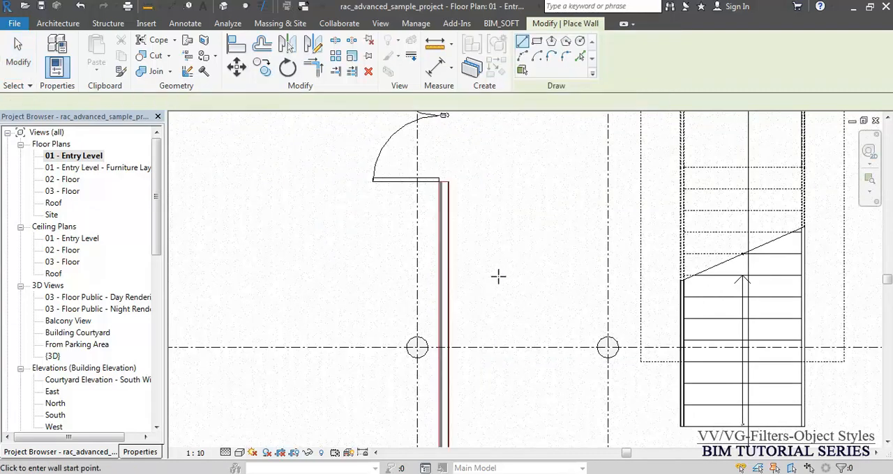
{"action": "left_click", "coordinate": [502, 279]}
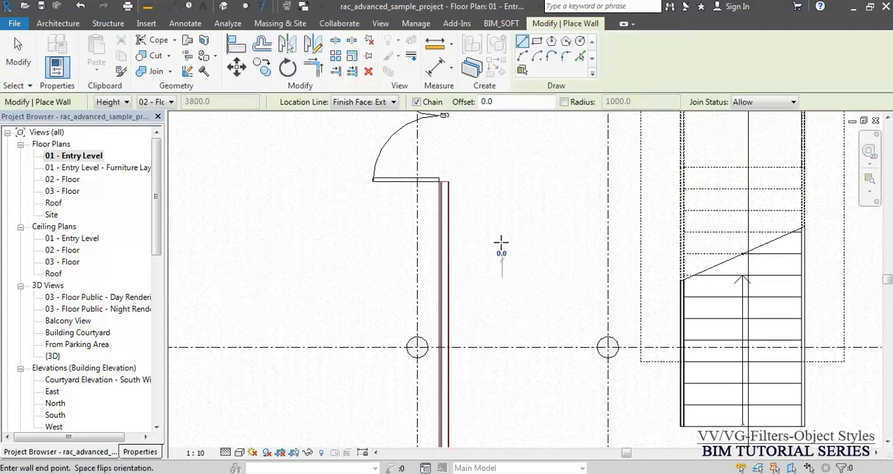
{"action": "left_click", "coordinate": [502, 207]}
{"action": "key", "text": "Escape"}
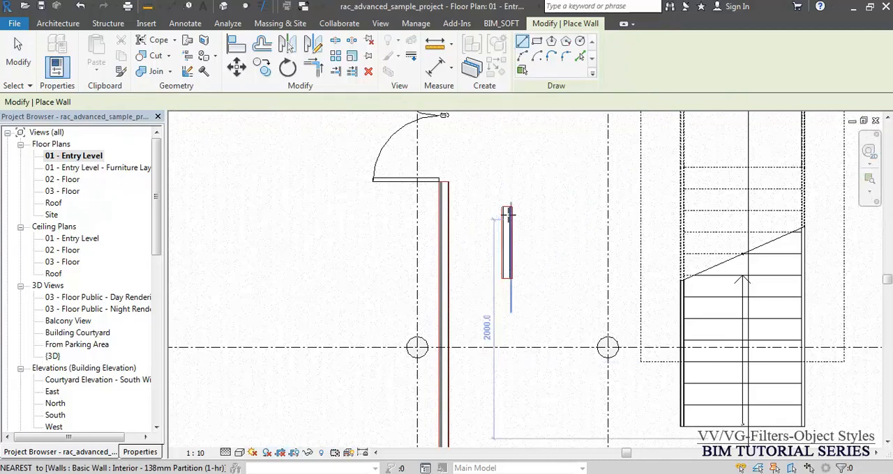
{"action": "scroll", "coordinate": [509, 214], "scroll_direction": "up", "scroll_amount": 5}
{"action": "key", "text": "Escape"}
- Set the new short wall's top constraint to Unconnected with an unconnected height of 600 mm
{"action": "left_click", "coordinate": [518, 222]}
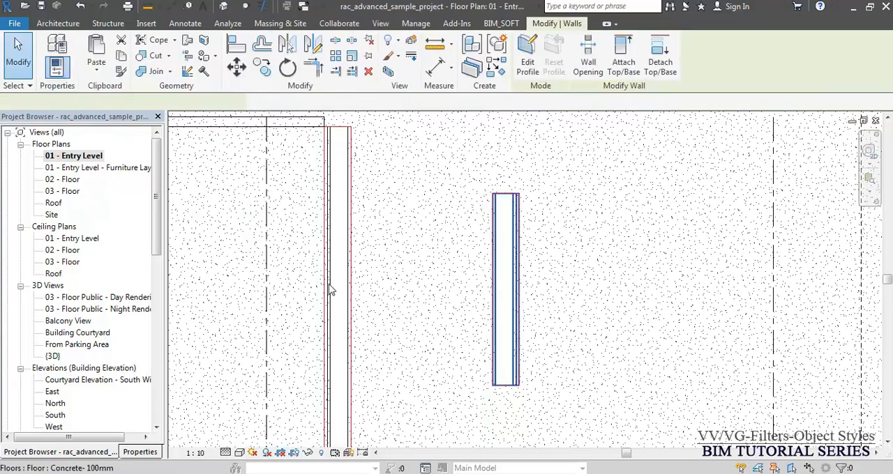
{"action": "left_click", "coordinate": [136, 452]}
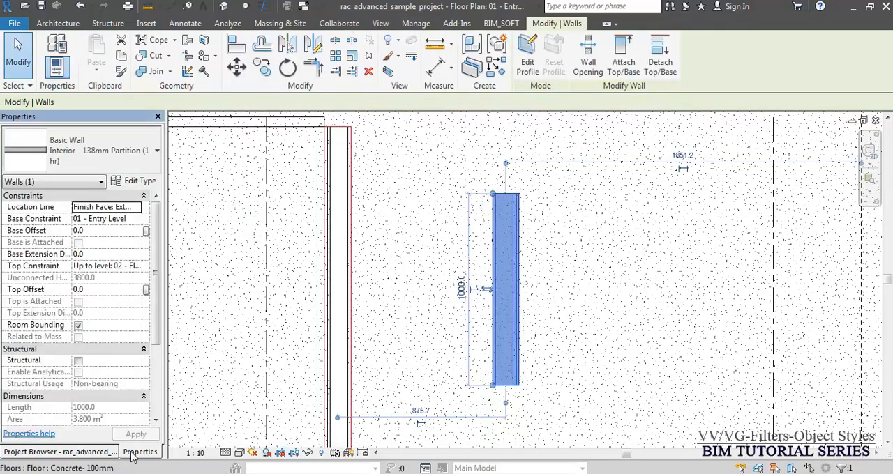
{"action": "left_click", "coordinate": [138, 271]}
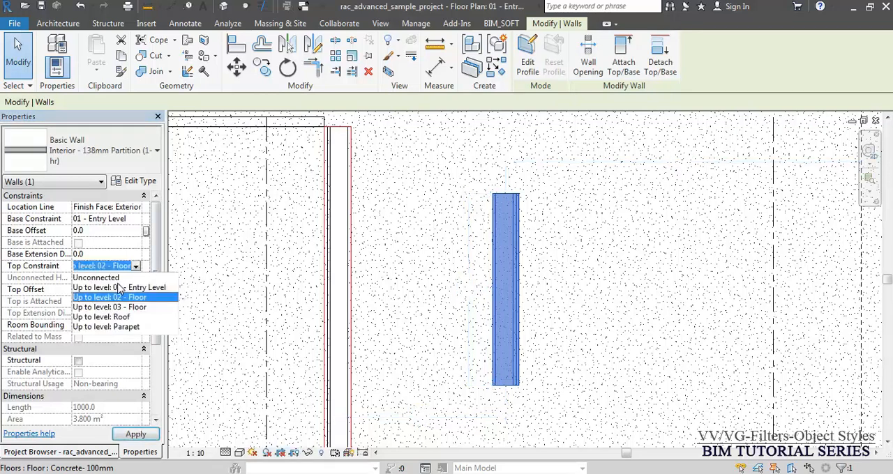
{"action": "left_click", "coordinate": [115, 280]}
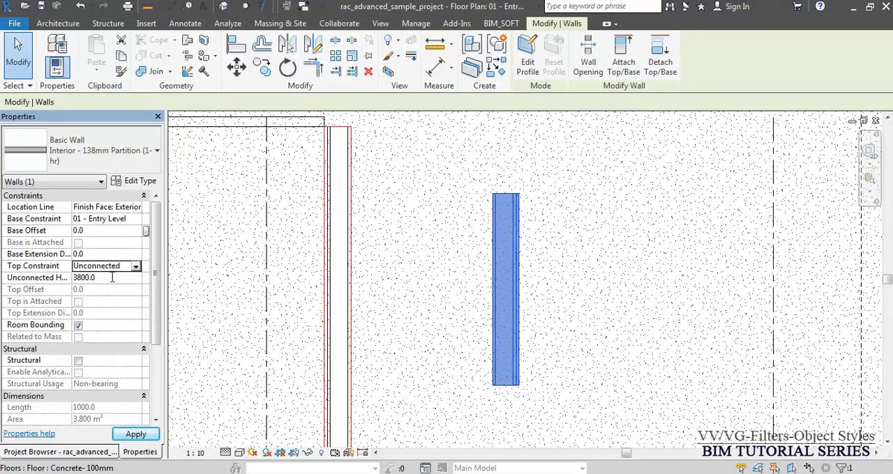
{"action": "left_click", "coordinate": [112, 278]}
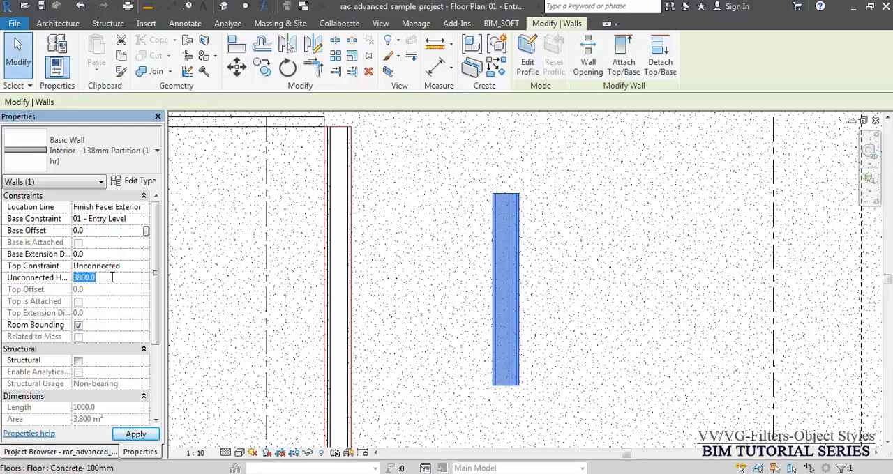
{"action": "type", "text": "6"}
{"action": "left_click", "coordinate": [548, 250]}
{"action": "key", "text": "Escape"}
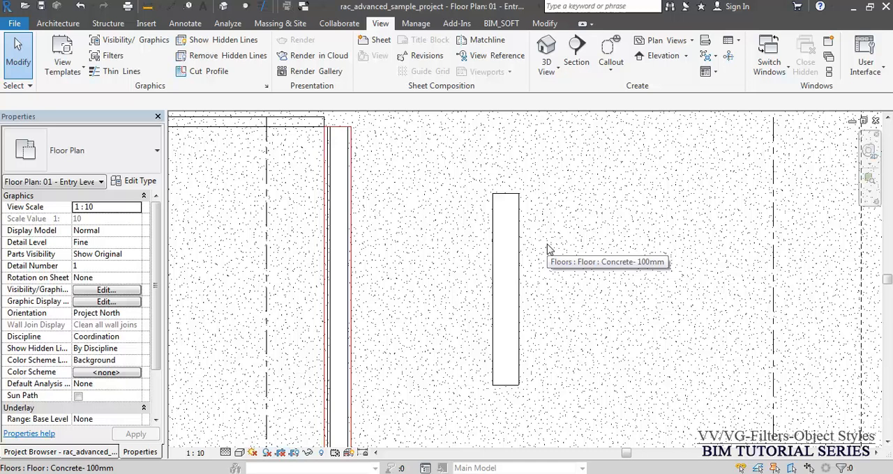
- Override the Walls category's projection line color to Magenta in the Entry Level plan's Visibility/Graphics settings
{"action": "scroll", "coordinate": [404, 297], "scroll_direction": "up", "scroll_amount": 2}
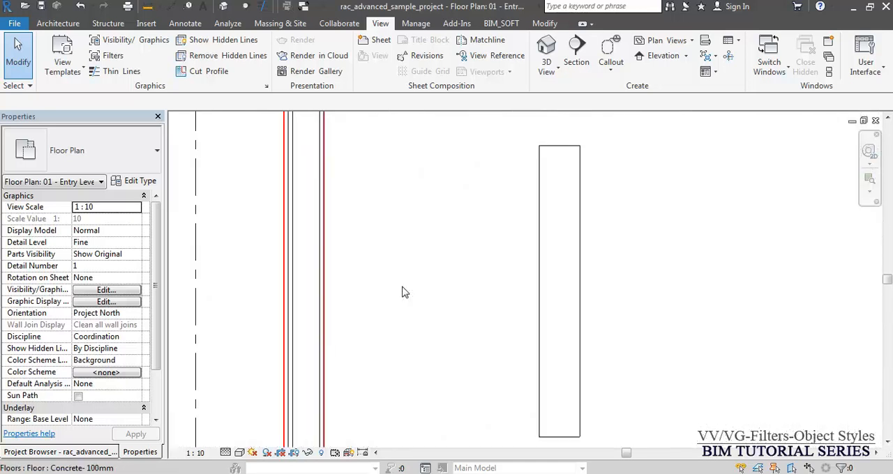
{"action": "key", "text": "v"}
{"action": "key", "text": "v"}
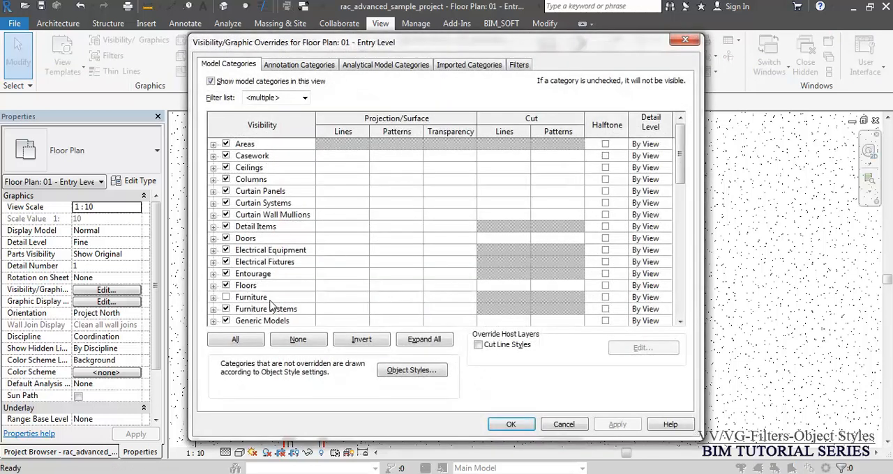
{"action": "key", "text": "w"}
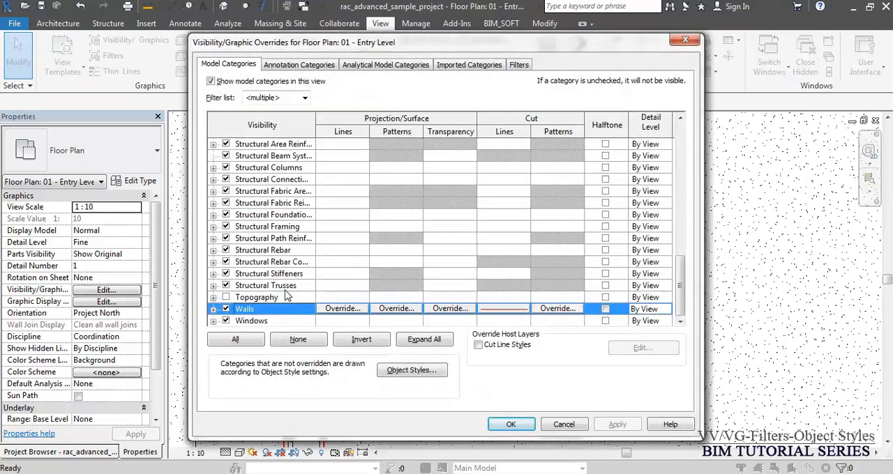
{"action": "left_click", "coordinate": [348, 309]}
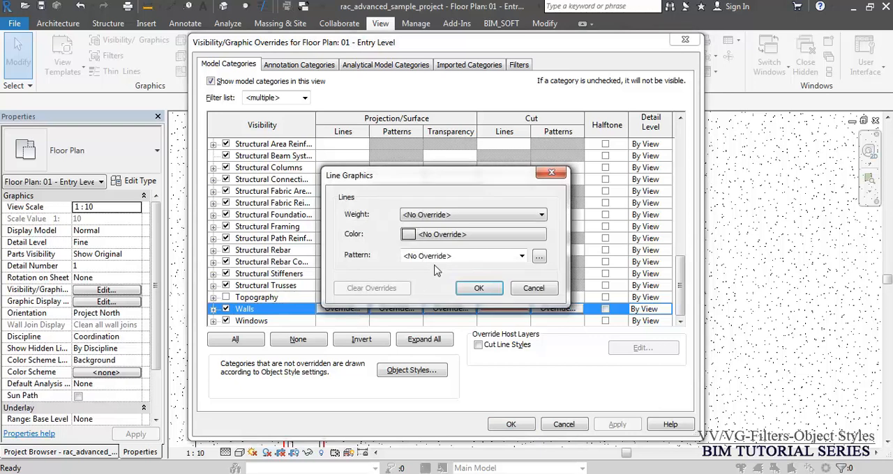
{"action": "left_click", "coordinate": [428, 236]}
{"action": "left_click", "coordinate": [411, 251]}
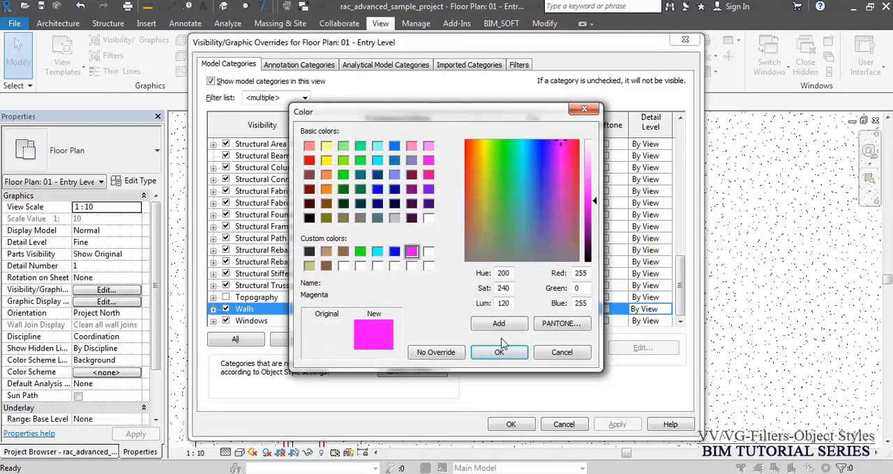
{"action": "left_click", "coordinate": [499, 353]}
{"action": "left_click", "coordinate": [490, 292]}
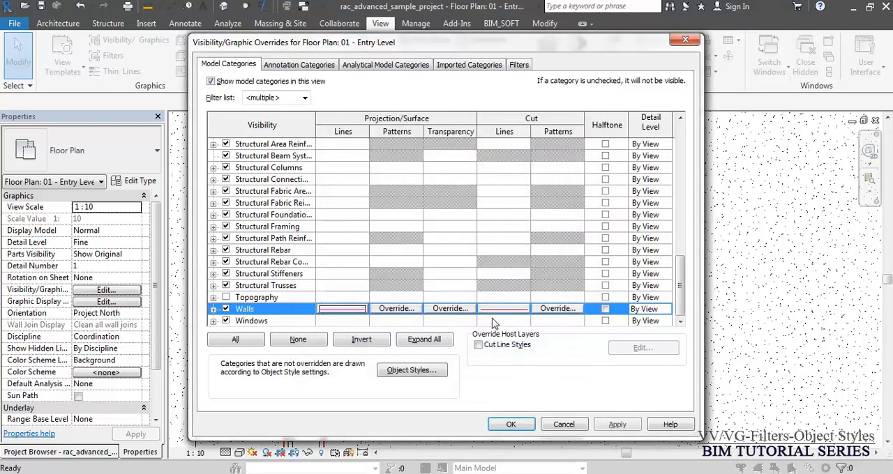
{"action": "left_click", "coordinate": [510, 424]}
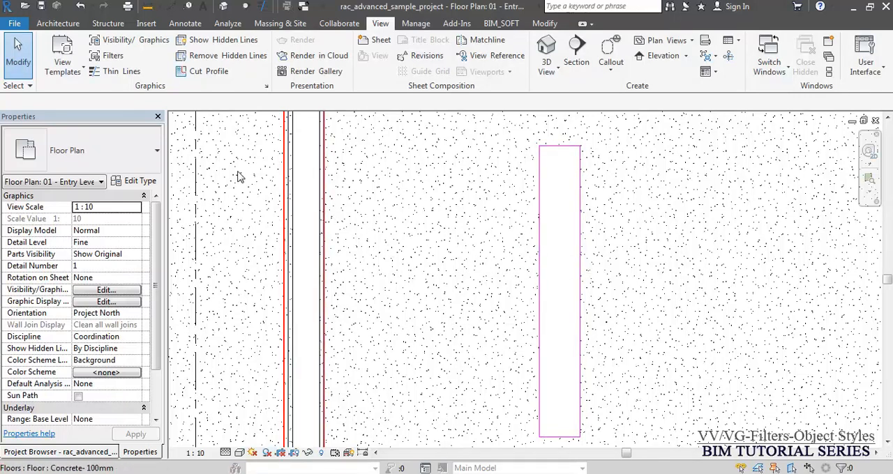
- Examine the existing partition wall's cut lines and the Walls category's cut line override in the Visibility/Graphics settings
{"action": "middle_click_drag", "start_coordinate": [291, 189], "coordinate": [420, 364]}
{"action": "scroll", "coordinate": [426, 244], "scroll_direction": "up", "scroll_amount": 5}
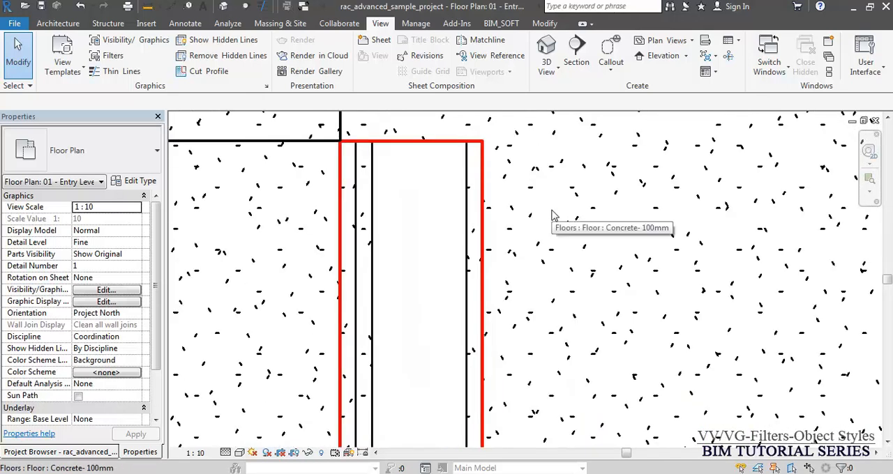
{"action": "scroll", "coordinate": [500, 177], "scroll_direction": "up", "scroll_amount": 2}
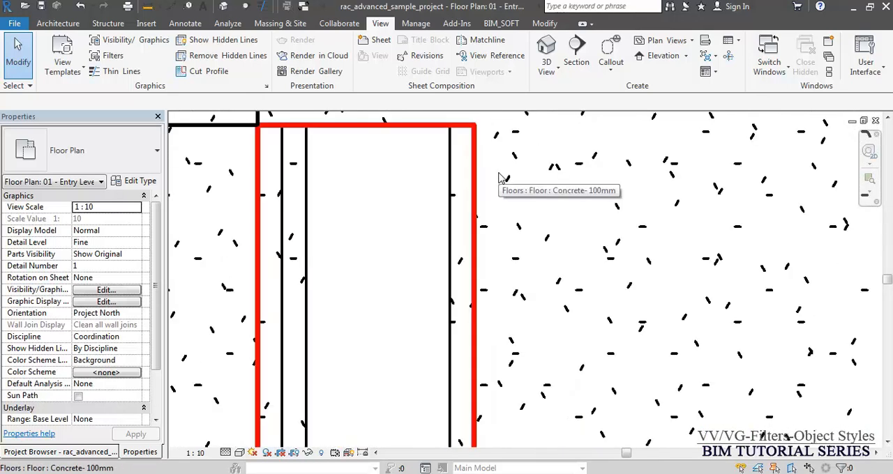
{"action": "scroll", "coordinate": [500, 177], "scroll_direction": "down", "scroll_amount": 2}
{"action": "key", "text": "v"}
{"action": "key", "text": "g"}
{"action": "left_click", "coordinate": [307, 217]}
{"action": "key", "text": "w"}
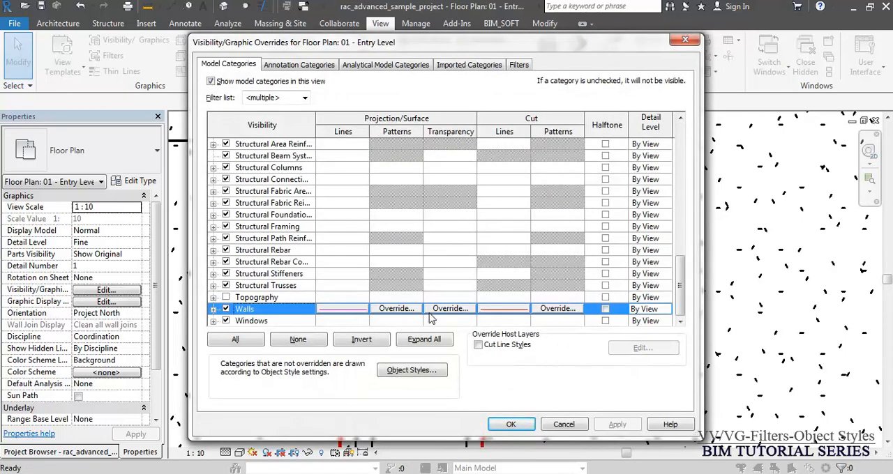
{"action": "left_click", "coordinate": [491, 308]}
{"action": "left_click", "coordinate": [492, 308]}
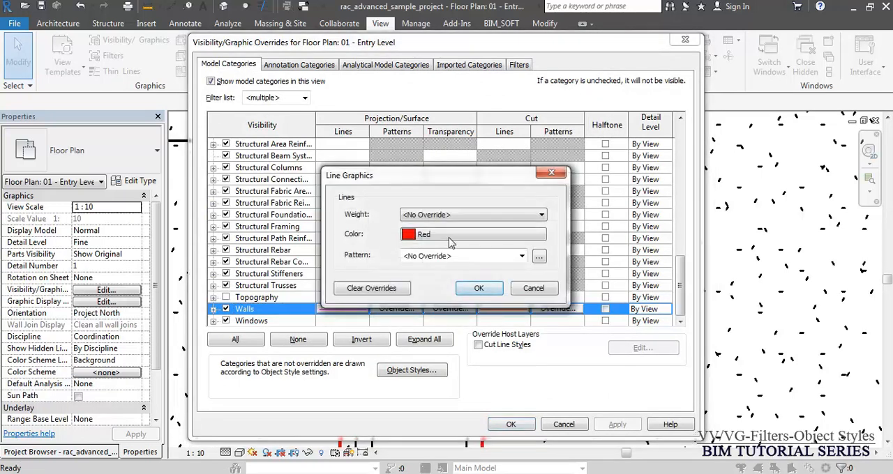
{"action": "left_click", "coordinate": [478, 288]}
- Override the cut line color of the Walls' Common Edges subcategory to Blue and inspect the partition wall's layer lines
{"action": "left_click", "coordinate": [212, 309]}
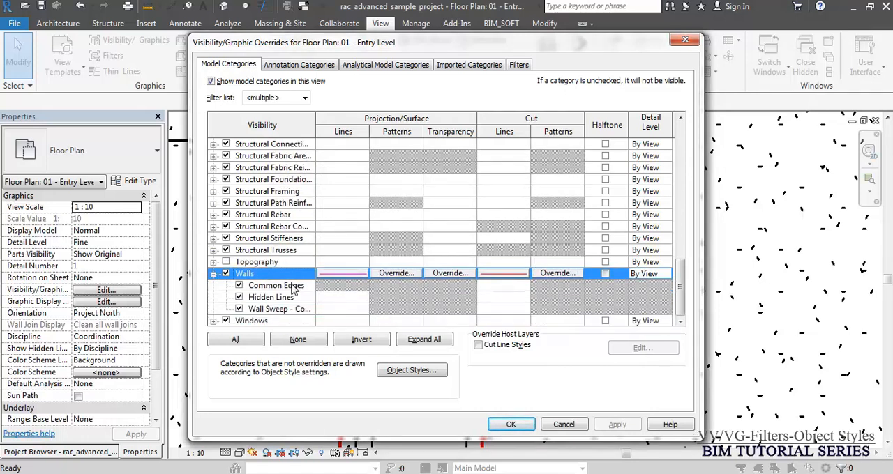
{"action": "left_click", "coordinate": [292, 286]}
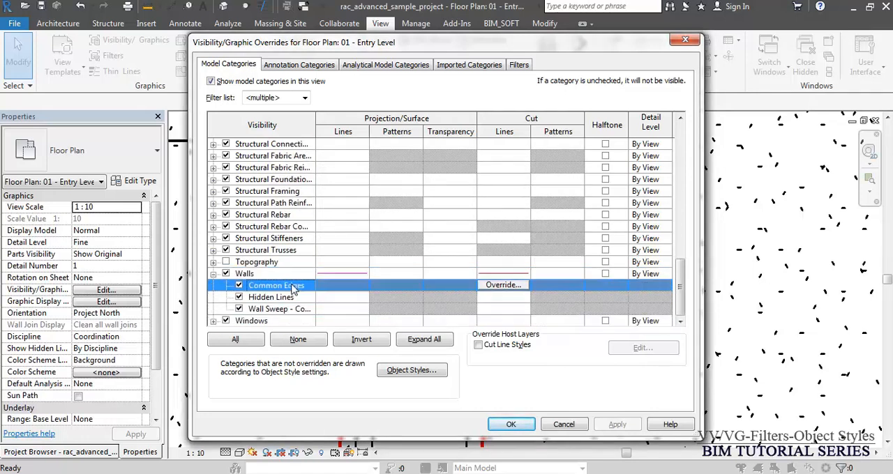
{"action": "left_click", "coordinate": [504, 286]}
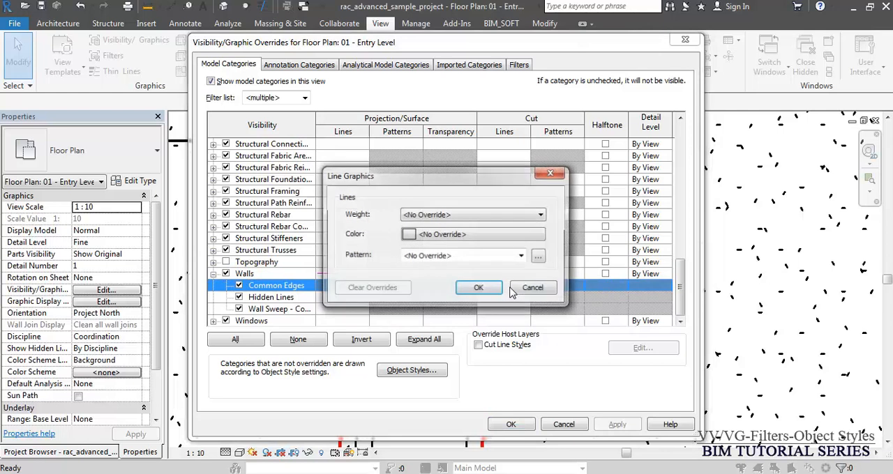
{"action": "left_click", "coordinate": [461, 236]}
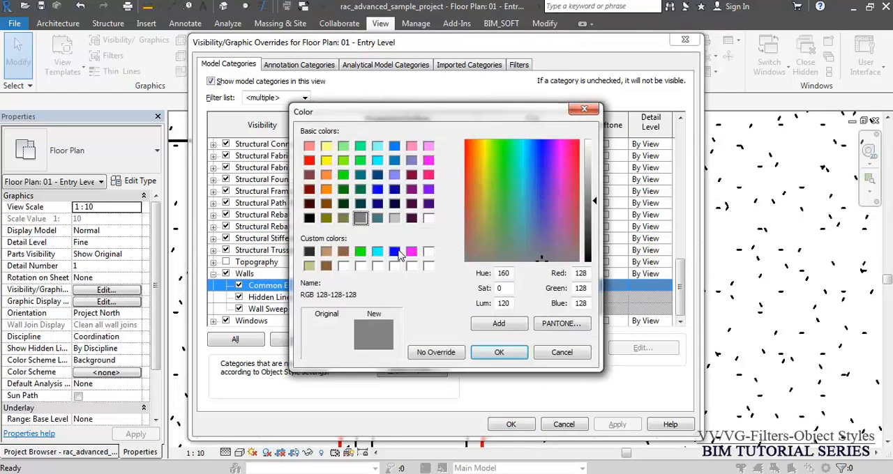
{"action": "left_click", "coordinate": [395, 251]}
{"action": "left_click", "coordinate": [499, 352]}
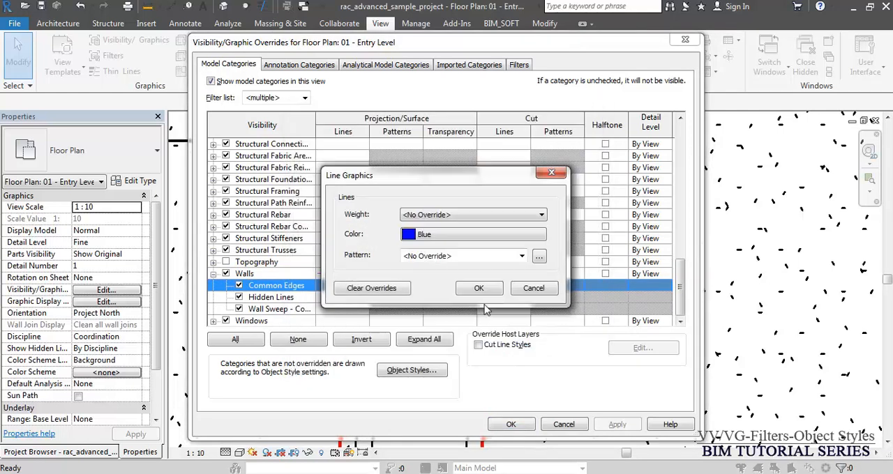
{"action": "left_click", "coordinate": [480, 288]}
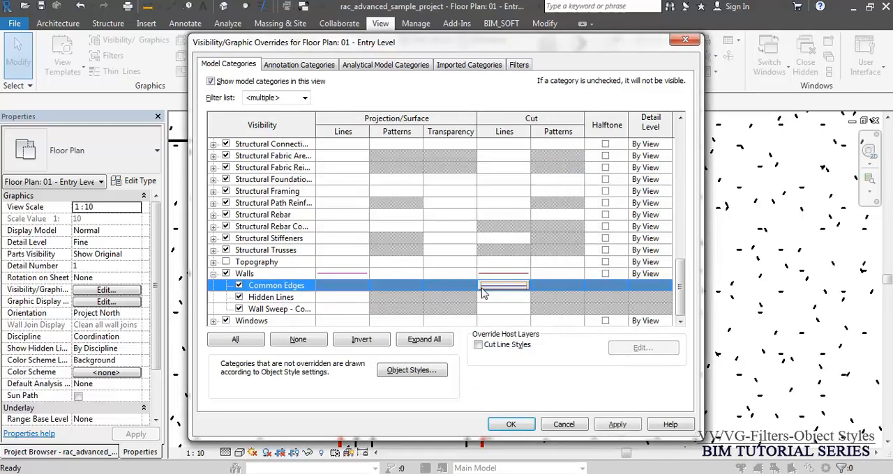
{"action": "left_click", "coordinate": [518, 427]}
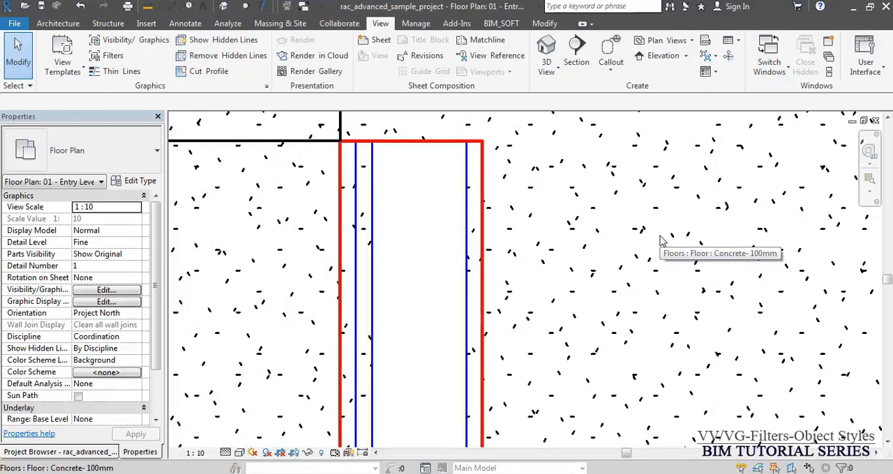
{"action": "scroll", "coordinate": [488, 147], "scroll_direction": "up", "scroll_amount": 3}
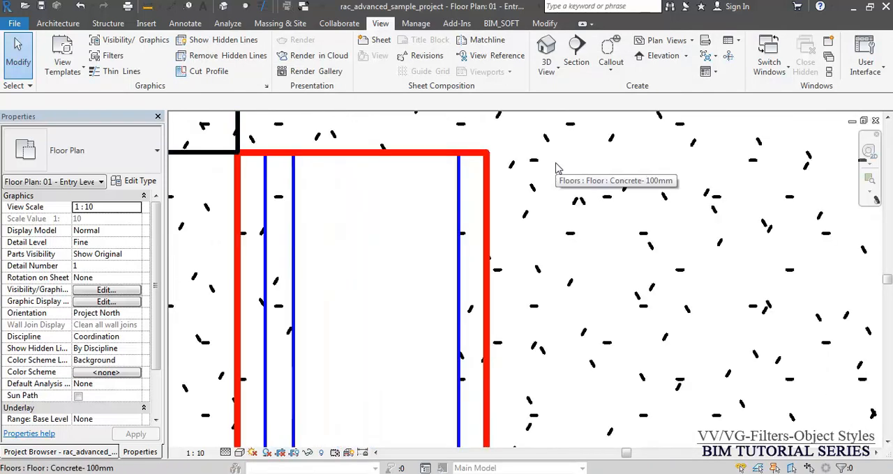
{"action": "scroll", "coordinate": [557, 167], "scroll_direction": "down", "scroll_amount": 1}
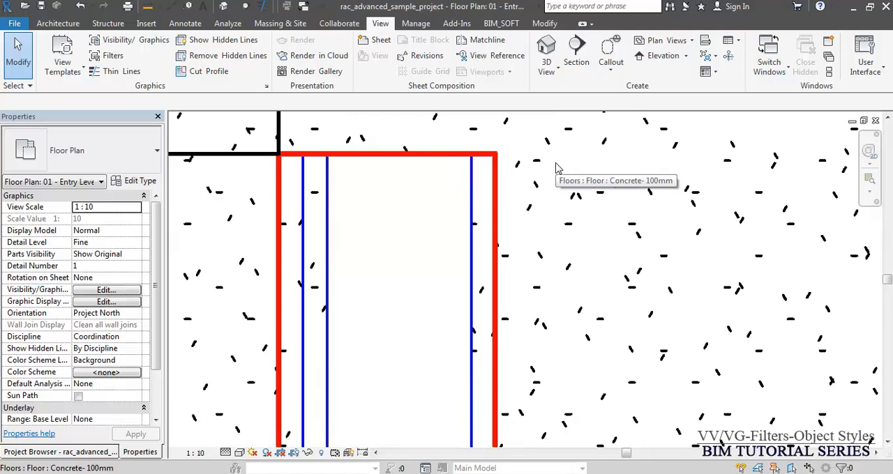
- View the project's Object Styles settings and close them without changes
{"action": "left_click", "coordinate": [418, 24]}
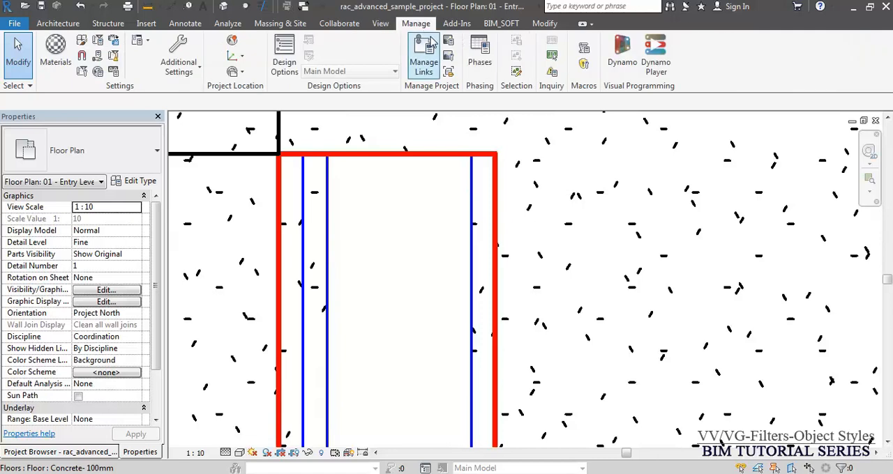
{"action": "left_click", "coordinate": [83, 42]}
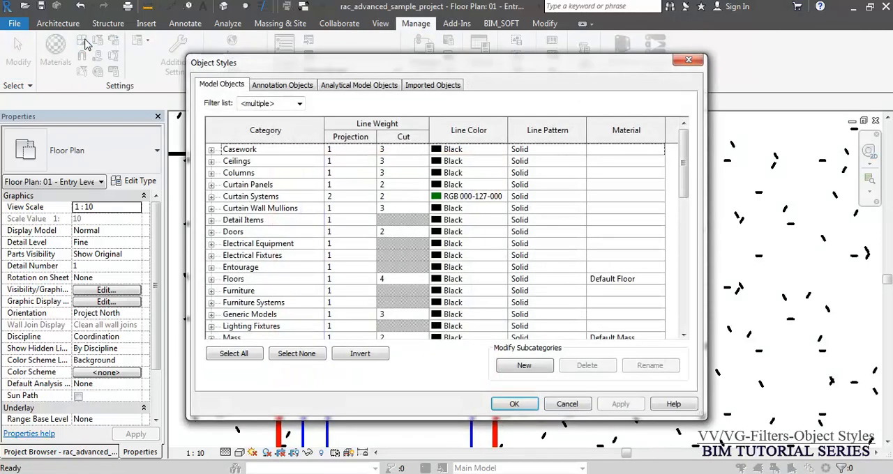
{"action": "key", "text": "Escape"}
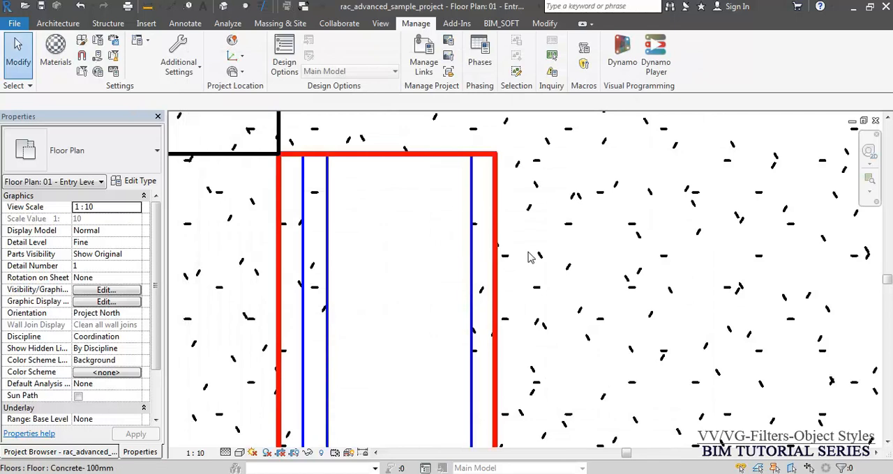
- Set the Walls category's cut line weight to 1 in Object Styles, reached through the plan's Visibility/Graphics overrides
{"action": "key", "text": "v"}
{"action": "key", "text": "v"}
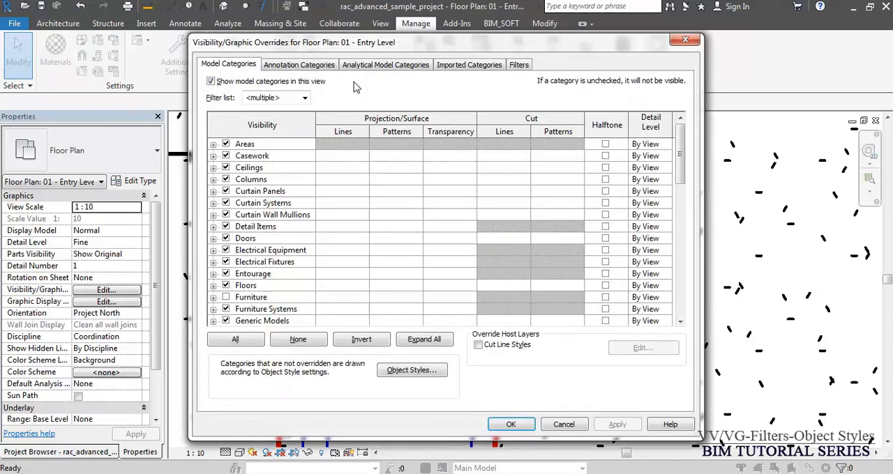
{"action": "left_click", "coordinate": [412, 371]}
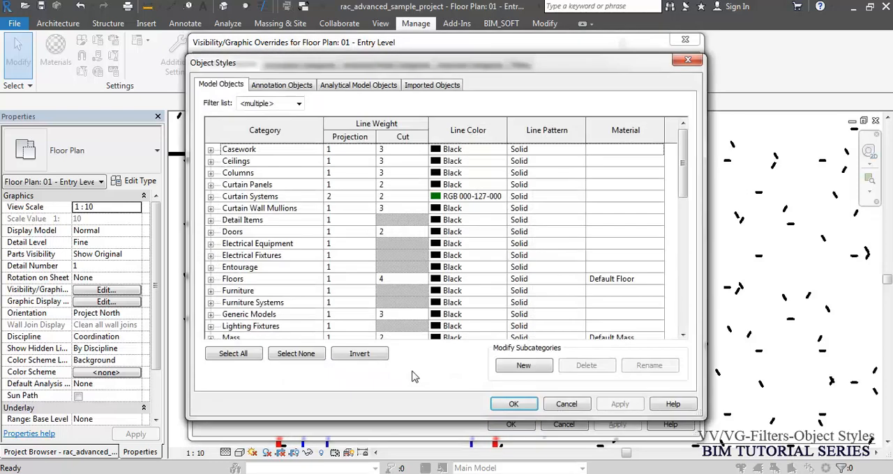
{"action": "left_click", "coordinate": [274, 239]}
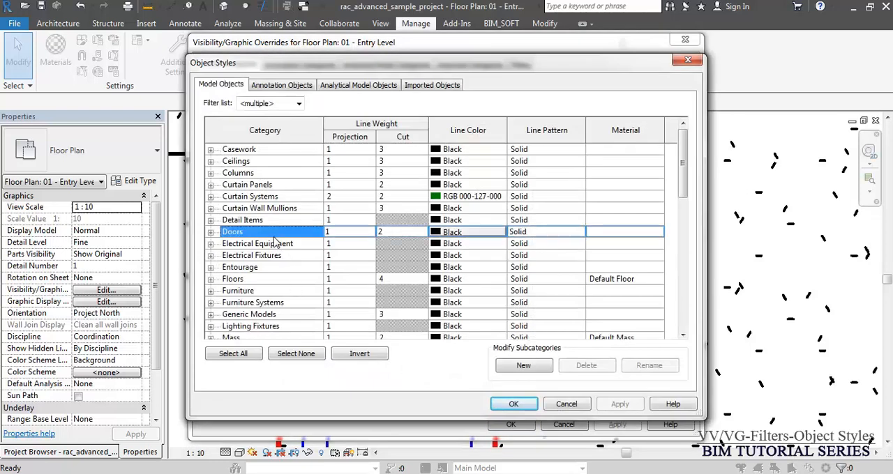
{"action": "key", "text": "w"}
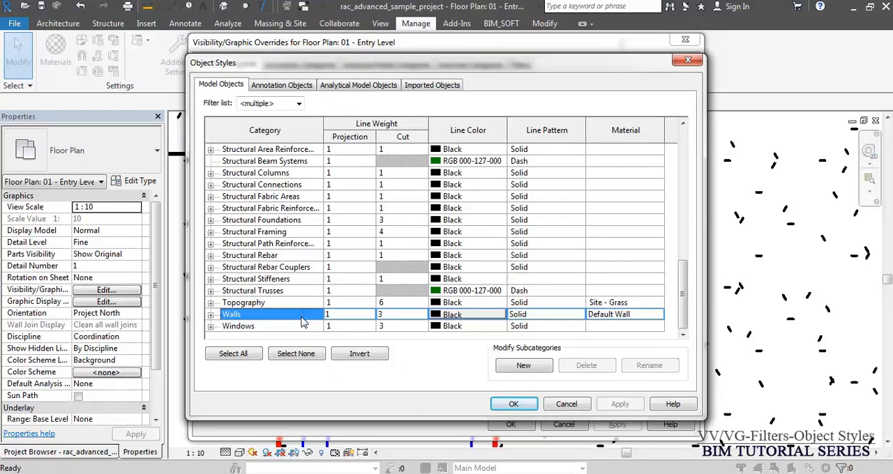
{"action": "left_click", "coordinate": [211, 315]}
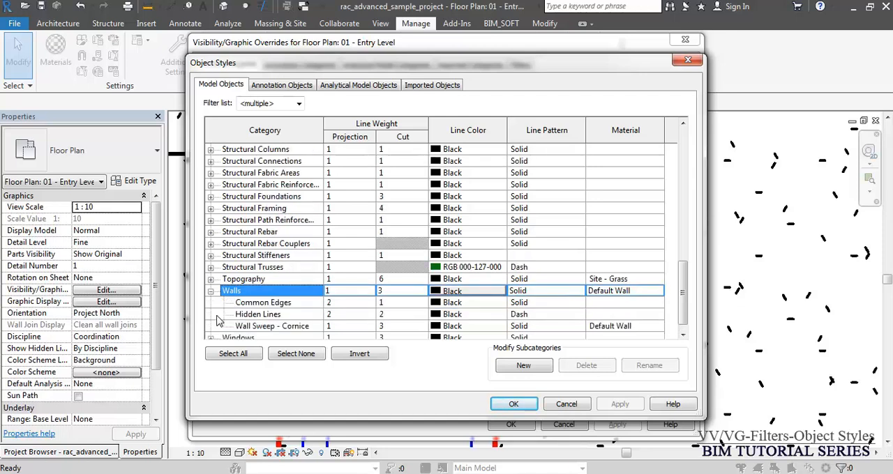
{"action": "left_click", "coordinate": [392, 293]}
{"action": "type", "text": "1"}
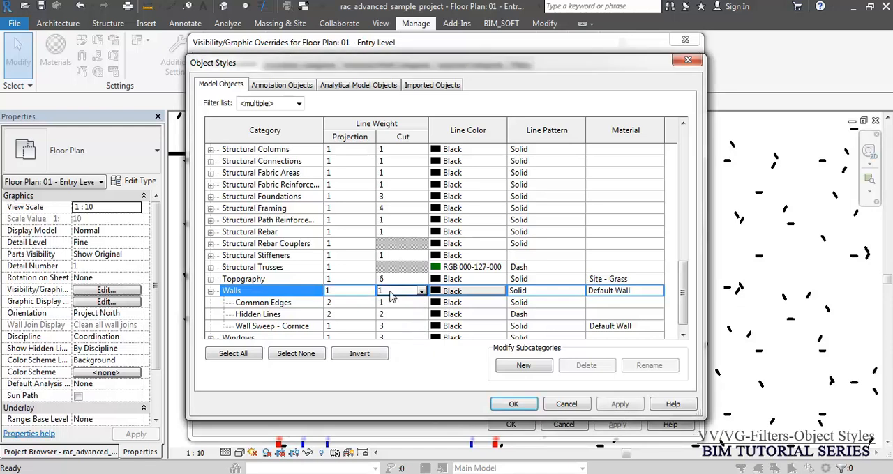
- Set the cut line weight of the Walls' Common Edges subcategory to 3 and apply the object styles
{"action": "left_click", "coordinate": [395, 305]}
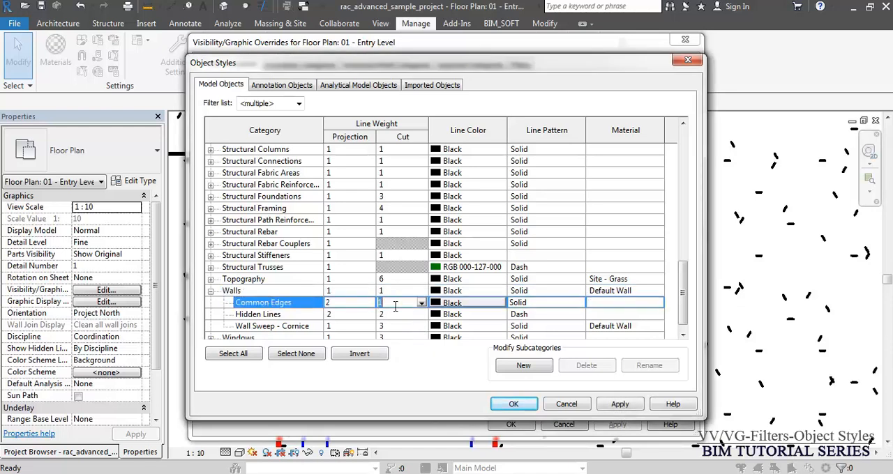
{"action": "type", "text": "3"}
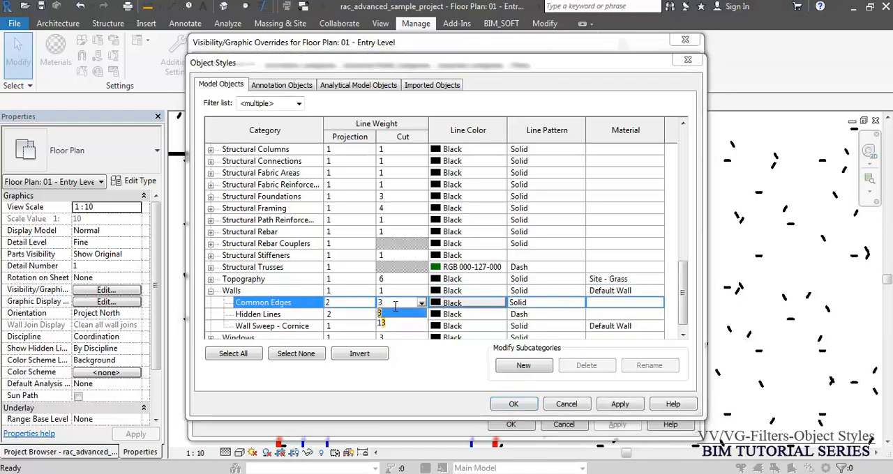
{"action": "key", "text": "Return"}
{"action": "left_click", "coordinate": [511, 406]}
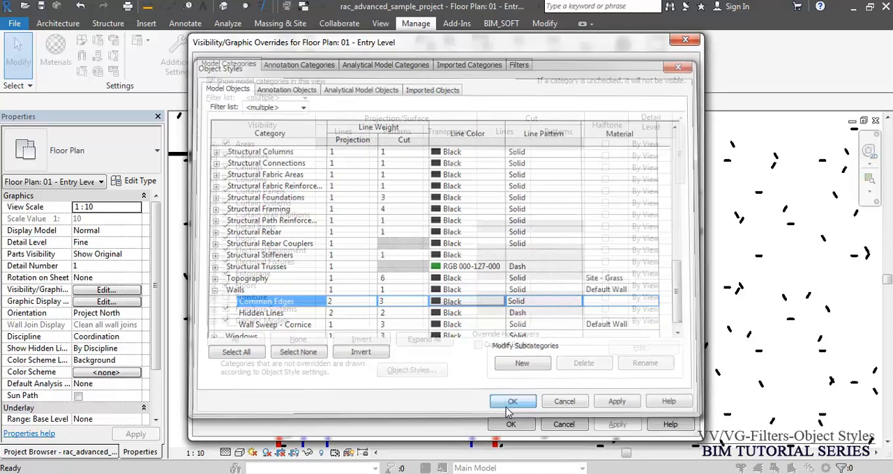
{"action": "left_click", "coordinate": [510, 424]}
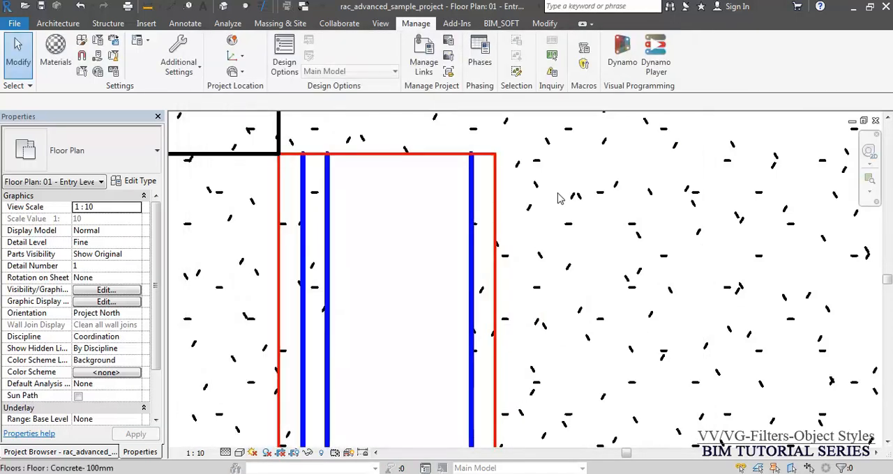
- Open the furniture version of the 01 - Entry Level floor plan
{"action": "scroll", "coordinate": [528, 195], "scroll_direction": "down", "scroll_amount": 3}
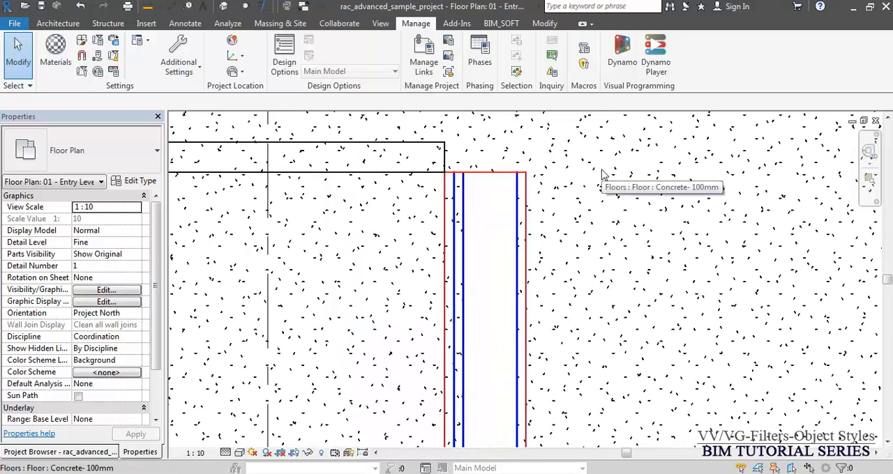
{"action": "left_click", "coordinate": [90, 451]}
{"action": "double_click", "coordinate": [99, 170]}
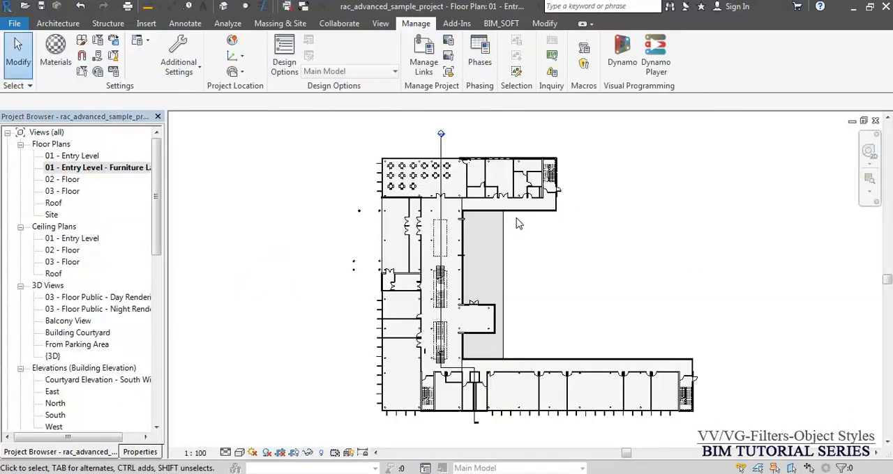
- Set the view scale of the furniture layout floor plan to 1:10
{"action": "scroll", "coordinate": [399, 342], "scroll_direction": "up", "scroll_amount": 10}
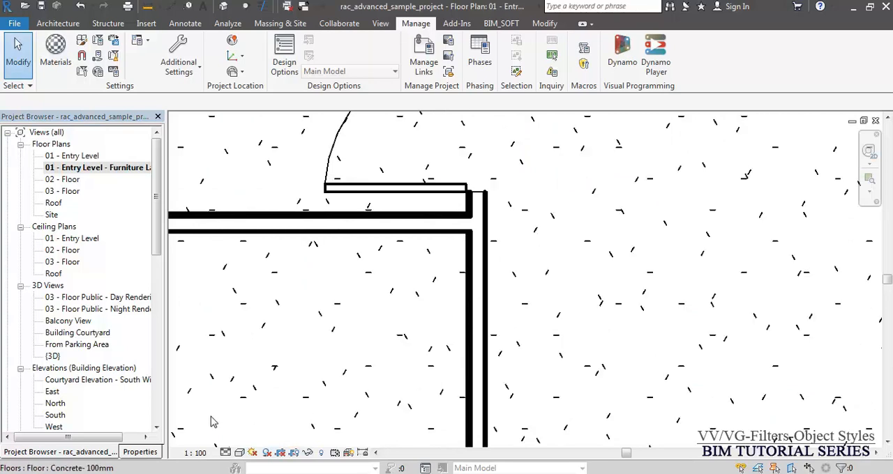
{"action": "left_click", "coordinate": [195, 452]}
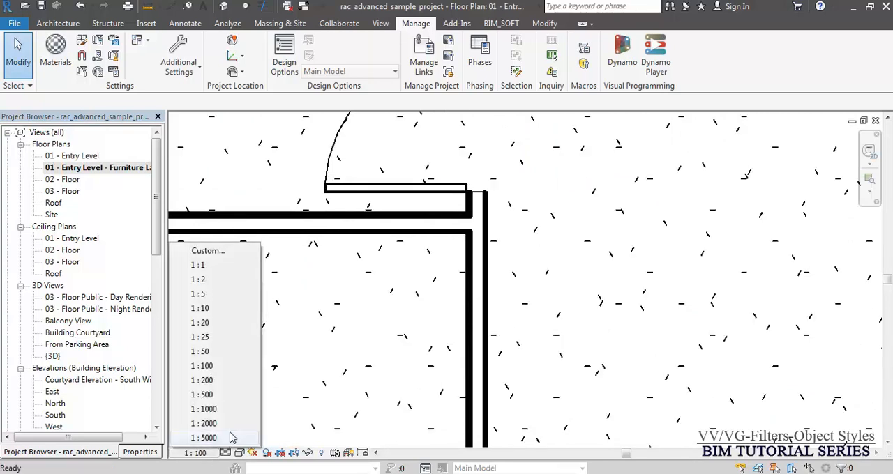
{"action": "left_click", "coordinate": [220, 311]}
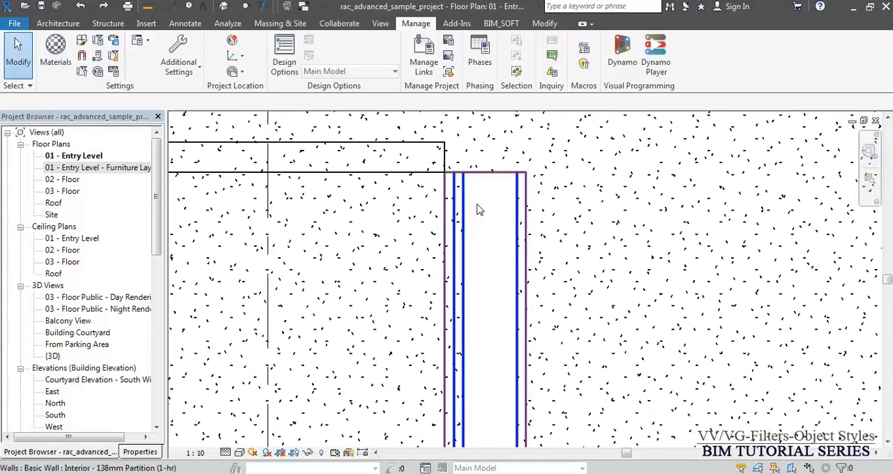
- Open Object Styles from the 01 - Entry Level plan's Visibility/Graphics overrides and expand the Walls category
{"action": "key", "text": "g"}
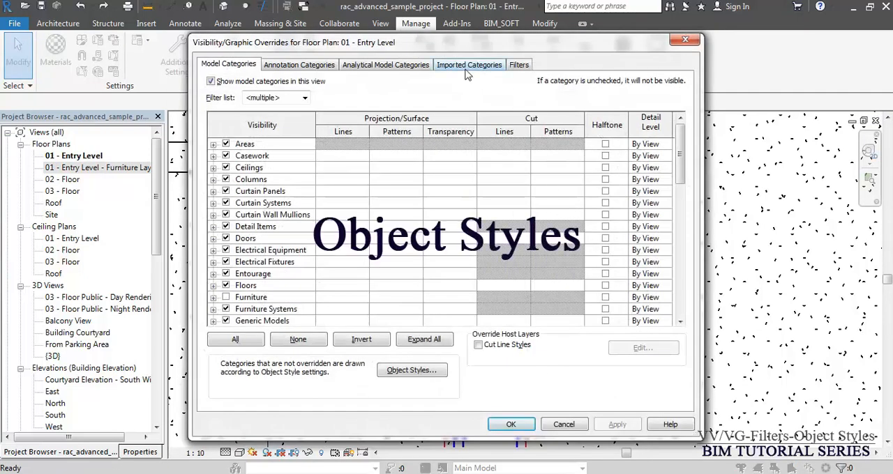
{"action": "left_click", "coordinate": [420, 371]}
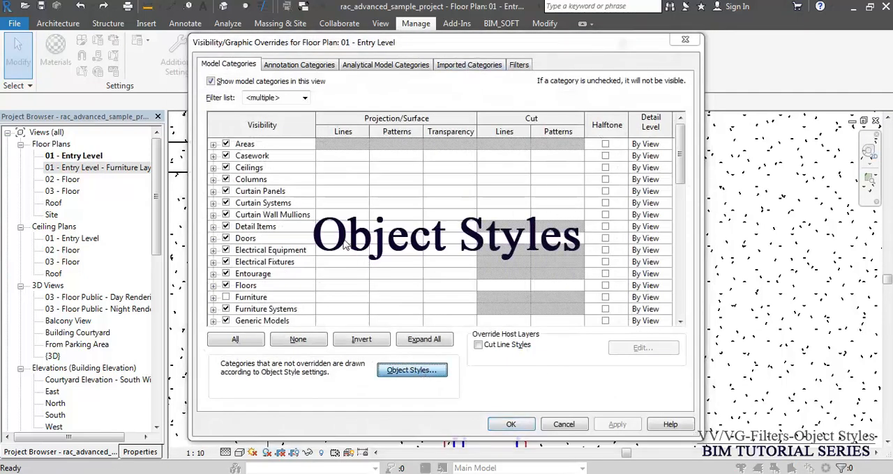
{"action": "left_click", "coordinate": [297, 222]}
{"action": "key", "text": "w"}
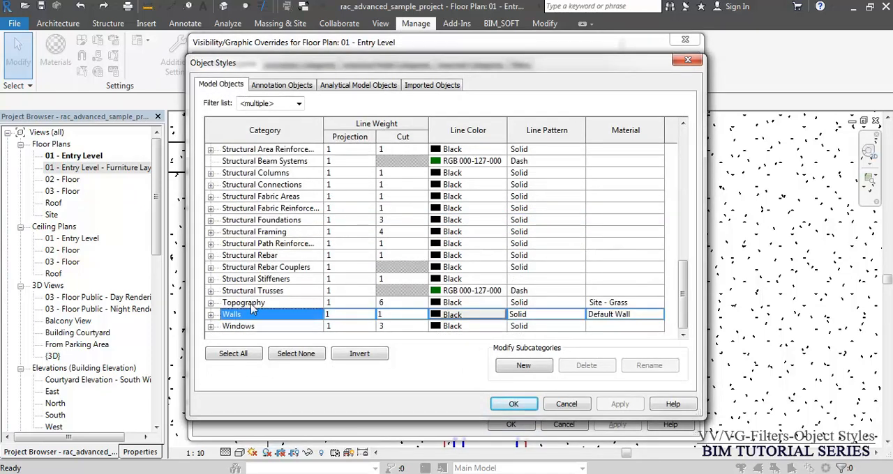
{"action": "left_click", "coordinate": [211, 315]}
{"action": "scroll", "coordinate": [278, 290], "scroll_direction": "down", "scroll_amount": 1}
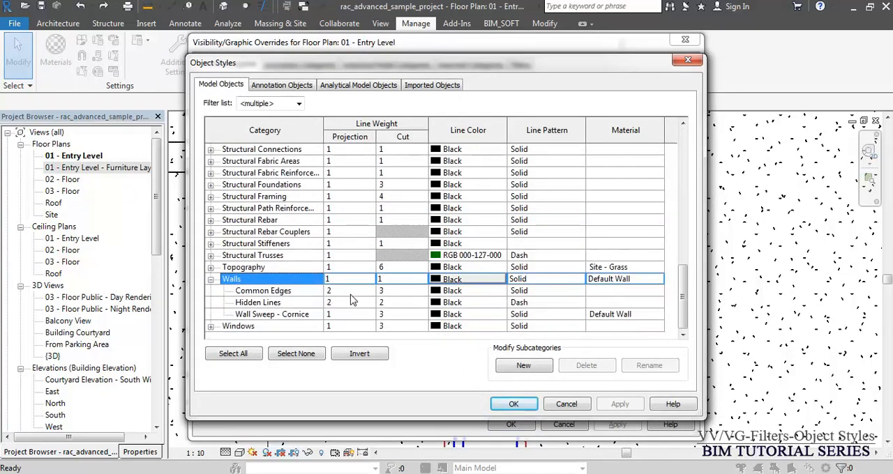
- Set the Walls category's line color to Red in Object Styles
{"action": "left_click", "coordinate": [400, 280]}
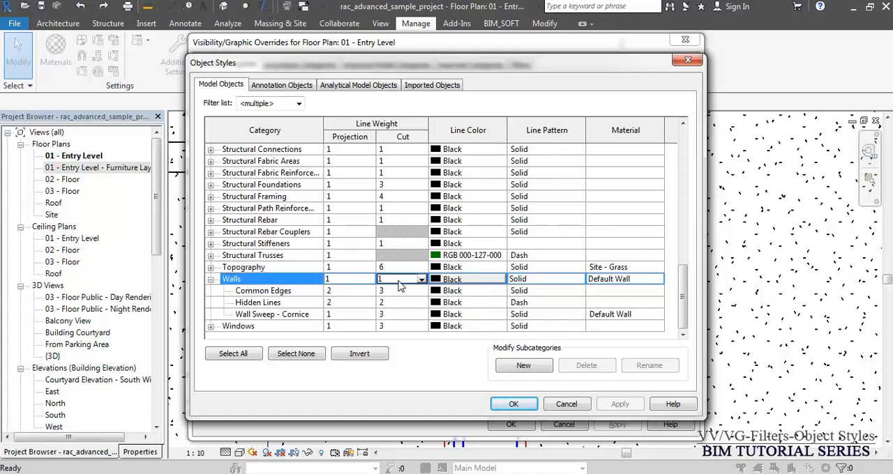
{"action": "left_click", "coordinate": [470, 281]}
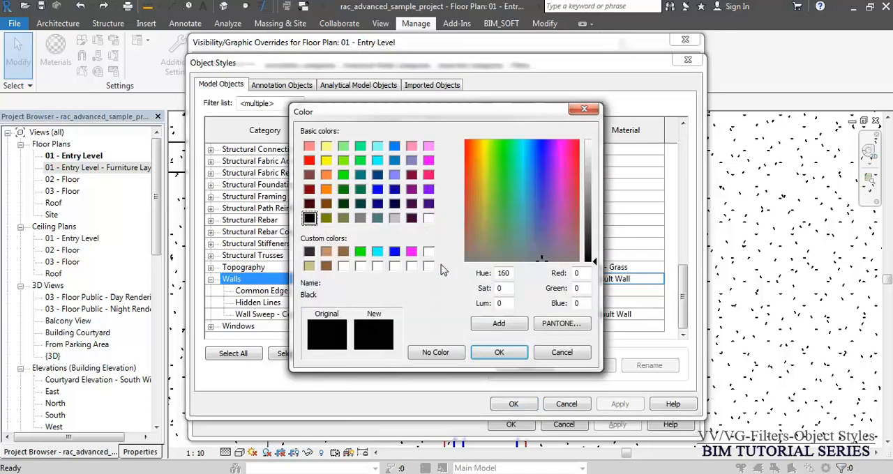
{"action": "left_click", "coordinate": [309, 160]}
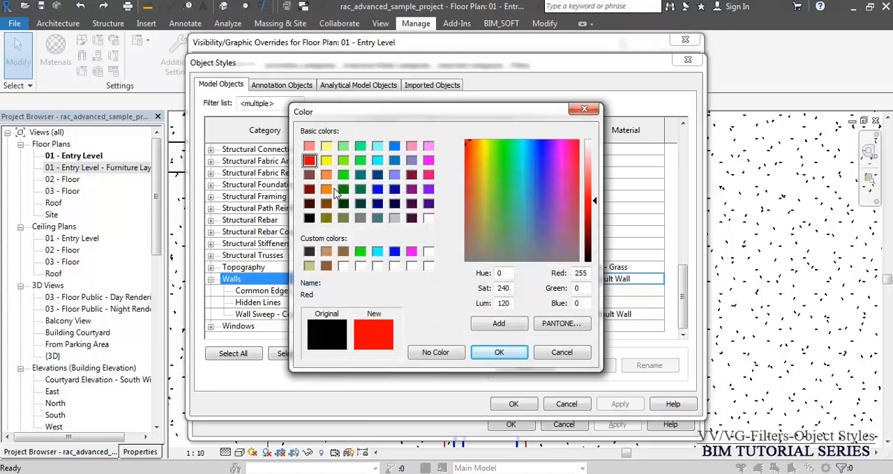
{"action": "left_click", "coordinate": [504, 354]}
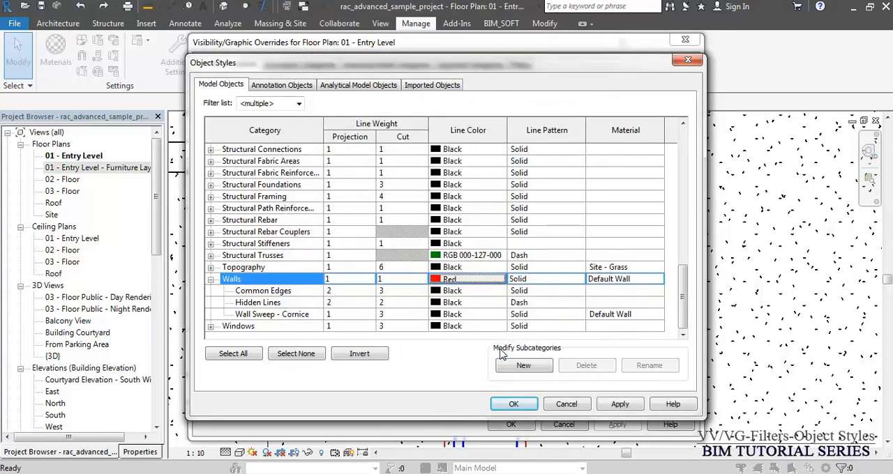
- Change the Walls category's object style line color to Green
{"action": "left_click", "coordinate": [473, 284]}
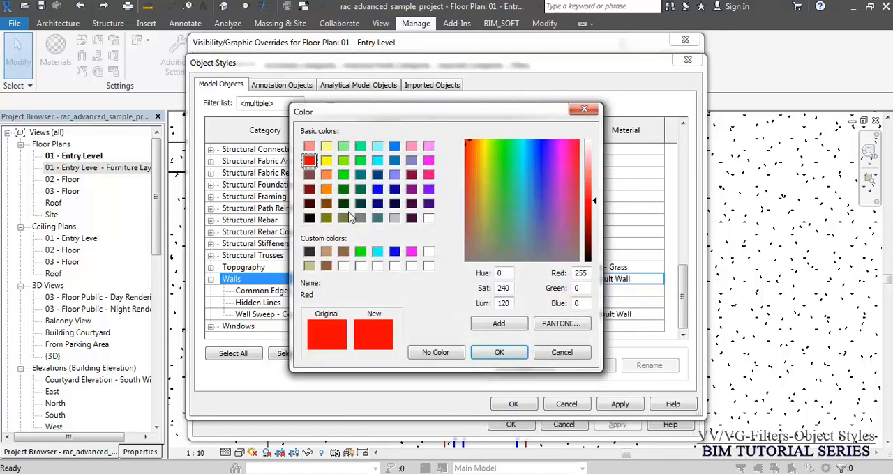
{"action": "left_click", "coordinate": [360, 251]}
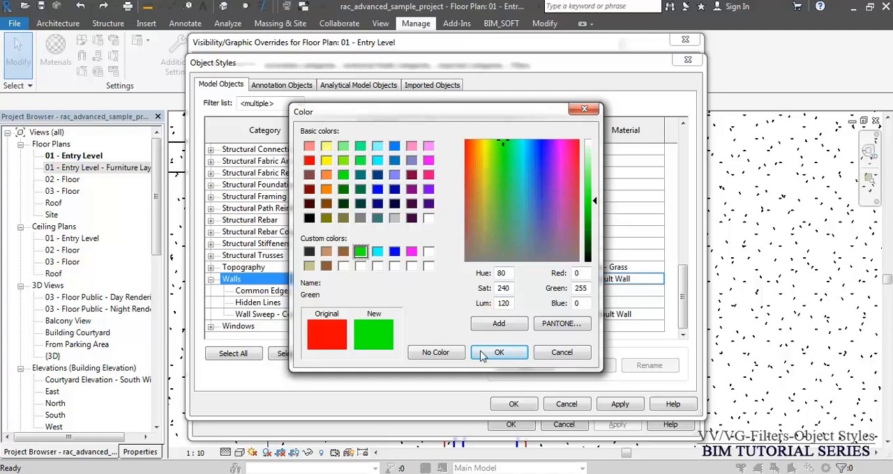
{"action": "left_click", "coordinate": [497, 353]}
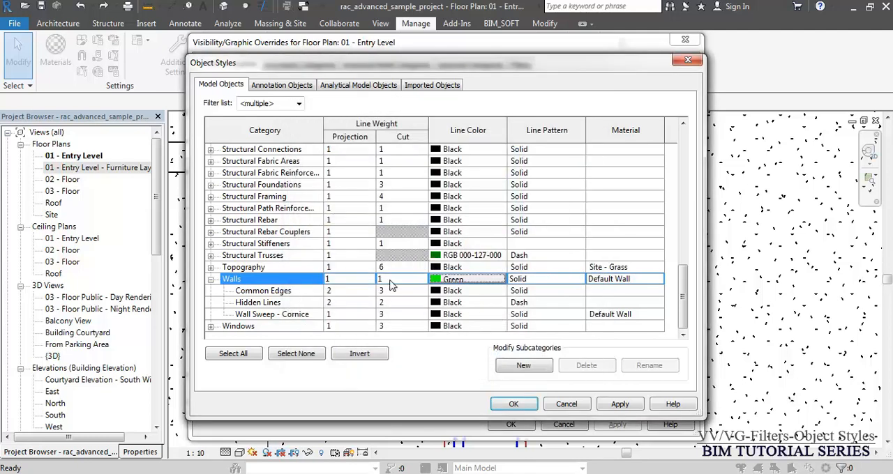
- Set the line color of the Walls' Common Edges subcategory to RGB 128-064-064 and apply the object styles and view overrides
{"action": "left_click", "coordinate": [463, 292]}
{"action": "left_click", "coordinate": [461, 293]}
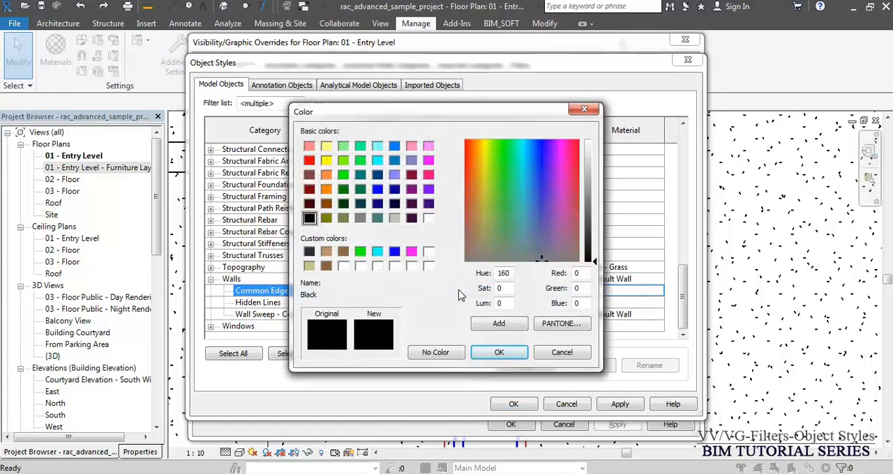
{"action": "left_click", "coordinate": [428, 161]}
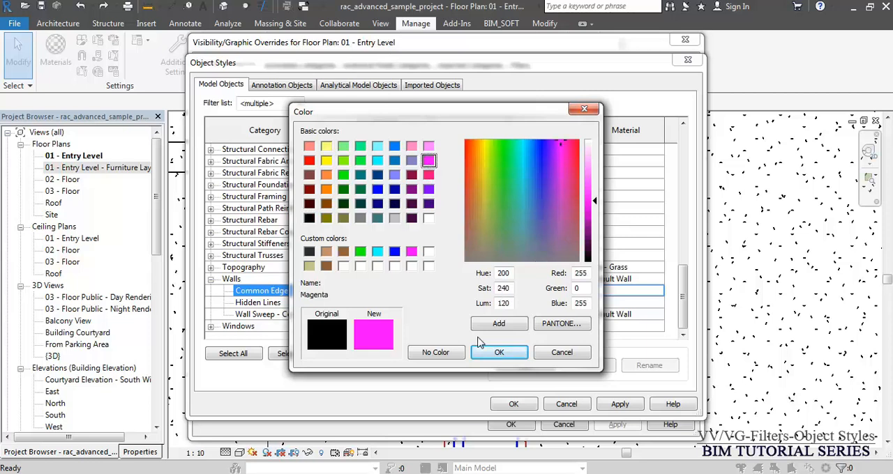
{"action": "left_click", "coordinate": [411, 162]}
{"action": "left_click", "coordinate": [360, 219]}
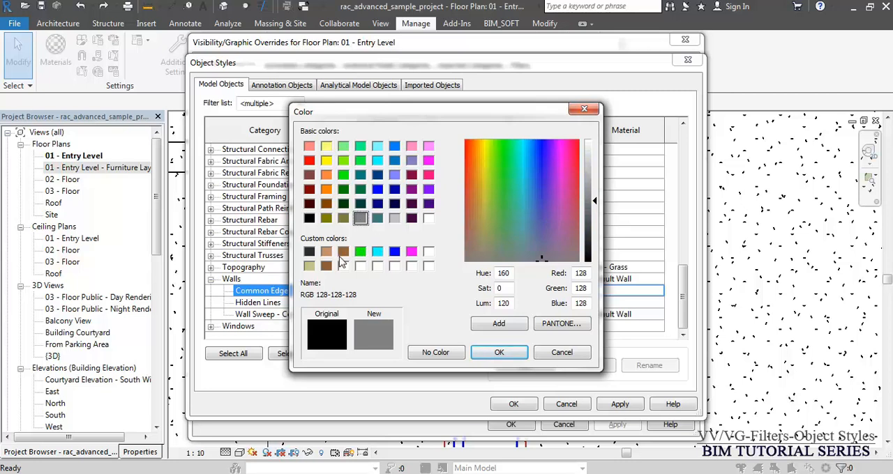
{"action": "left_click", "coordinate": [344, 253]}
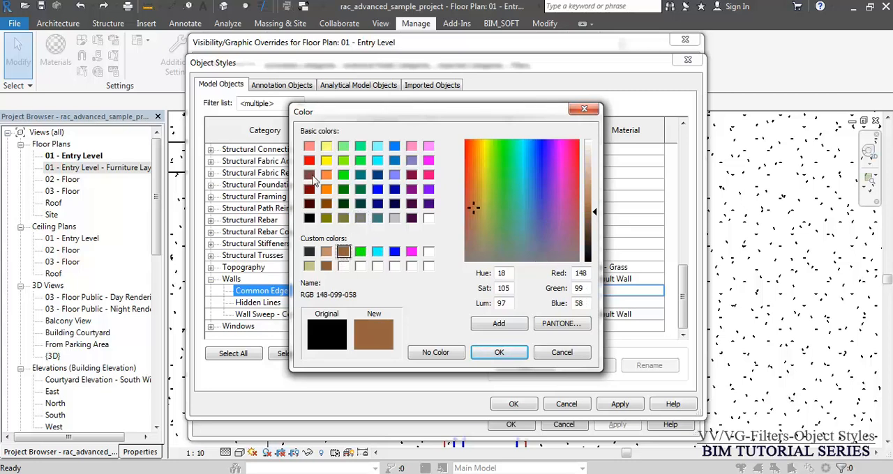
{"action": "left_click", "coordinate": [311, 176]}
{"action": "left_click", "coordinate": [509, 351]}
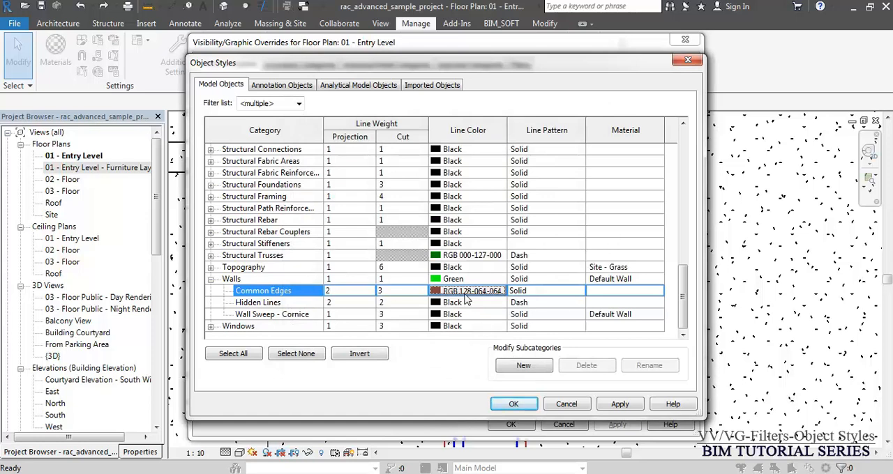
{"action": "left_click", "coordinate": [516, 404]}
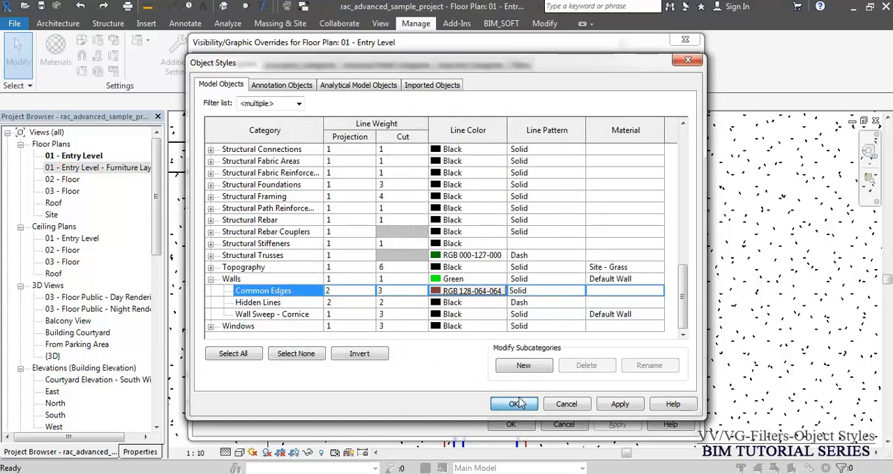
{"action": "left_click", "coordinate": [514, 423]}
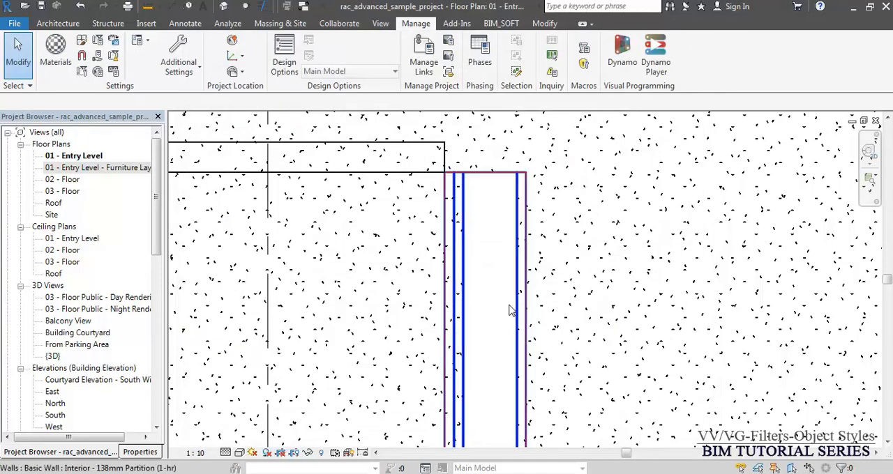
- Open the 01 - Entry Level - Furniture Layout plan and examine the wall lines beside a door up close
{"action": "left_click", "coordinate": [125, 169]}
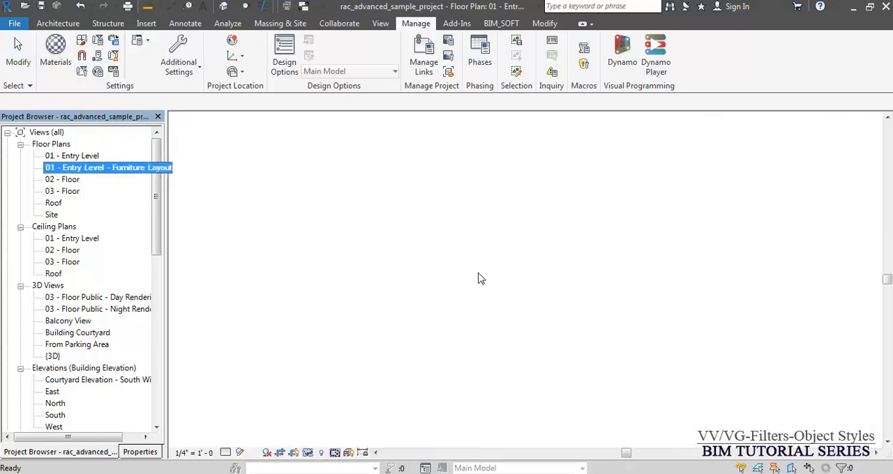
{"action": "scroll", "coordinate": [401, 389], "scroll_direction": "up", "scroll_amount": 3}
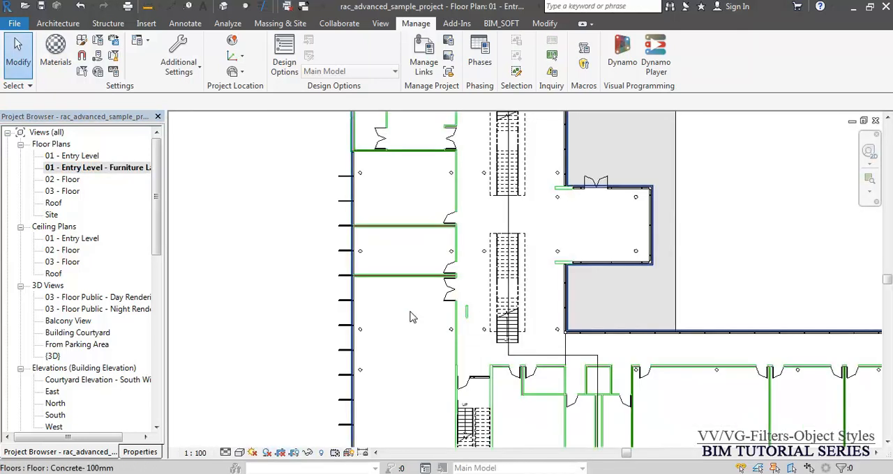
{"action": "scroll", "coordinate": [510, 299], "scroll_direction": "up", "scroll_amount": 4}
{"action": "scroll", "coordinate": [542, 233], "scroll_direction": "up", "scroll_amount": 2}
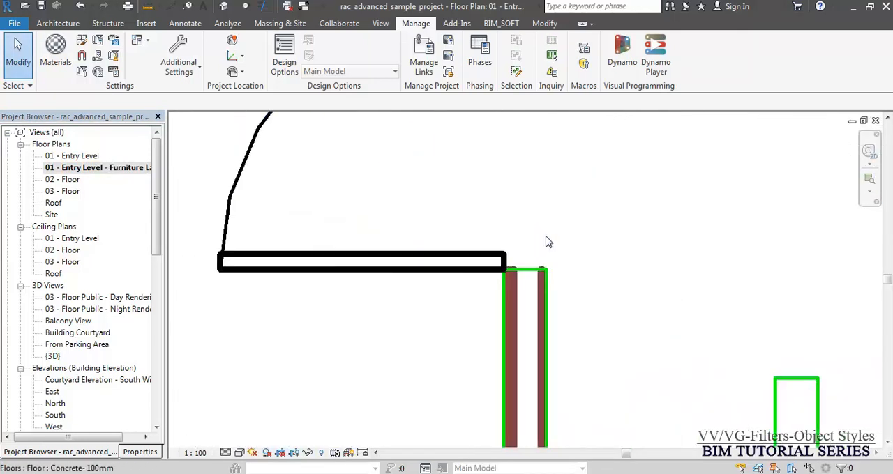
{"action": "scroll", "coordinate": [547, 251], "scroll_direction": "up", "scroll_amount": 3}
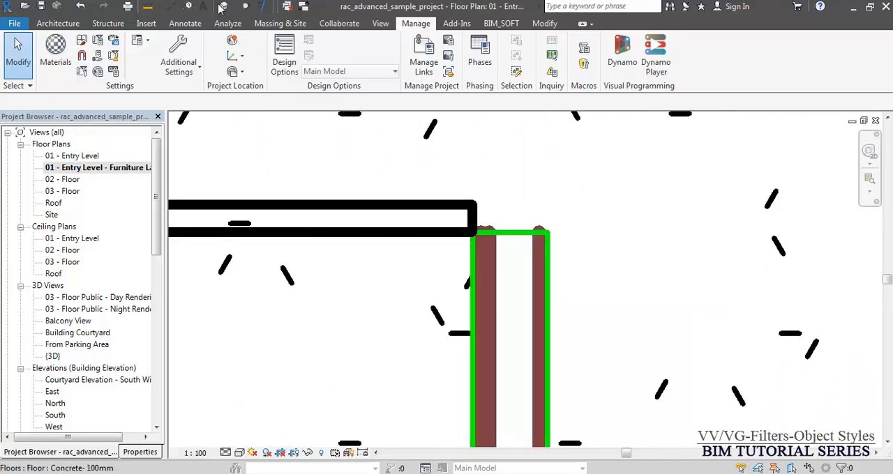
- Compare the wall end with Thin Lines on and off, and close the furniture layout plan
{"action": "left_click", "coordinate": [263, 7]}
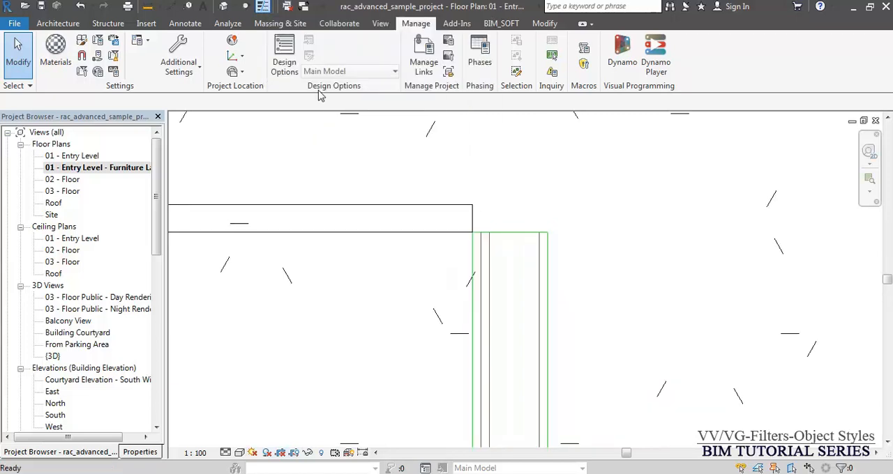
{"action": "scroll", "coordinate": [530, 272], "scroll_direction": "up", "scroll_amount": 2}
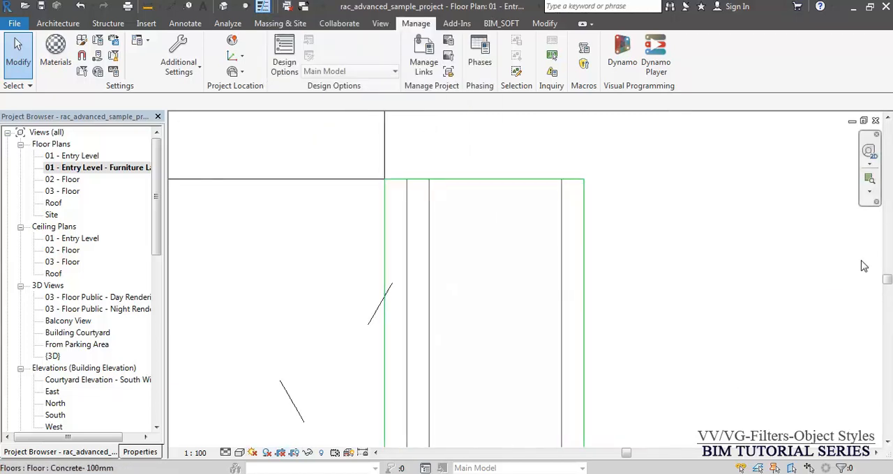
{"action": "key", "text": "t"}
{"action": "key", "text": "l"}
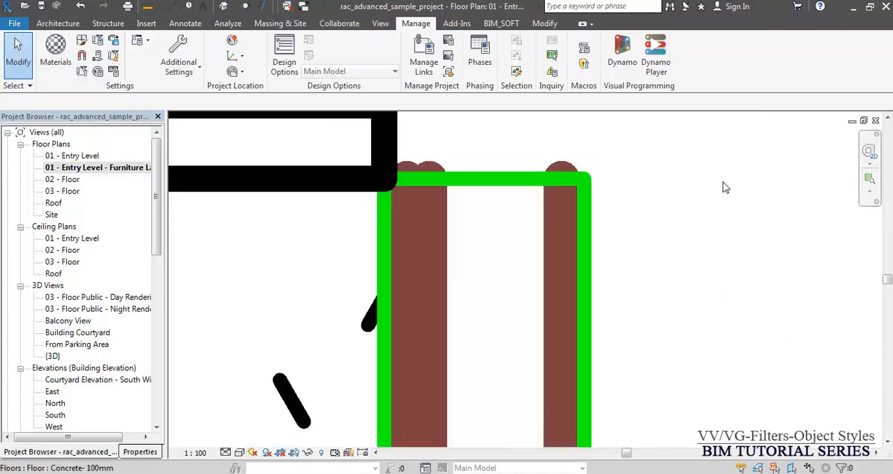
{"action": "left_click", "coordinate": [875, 122]}
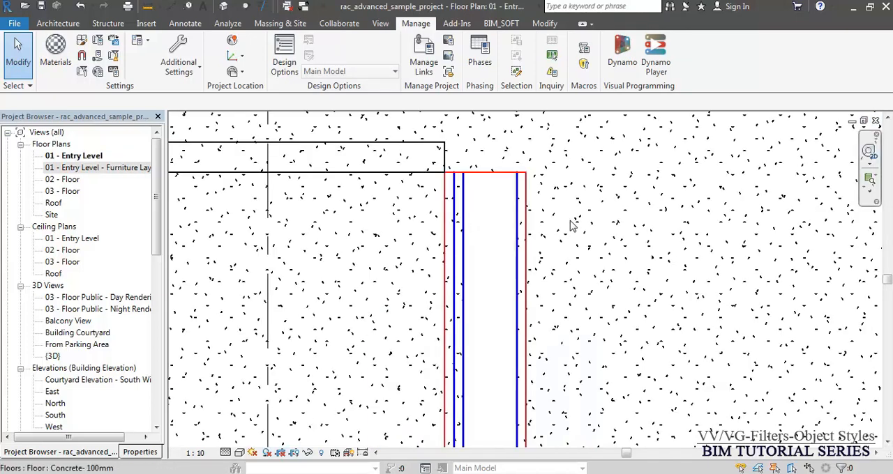
- Examine the overridden partition wall lines around the rooms of the 01 - Entry Level plan
{"action": "key", "text": "v"}
{"action": "key", "text": "v"}
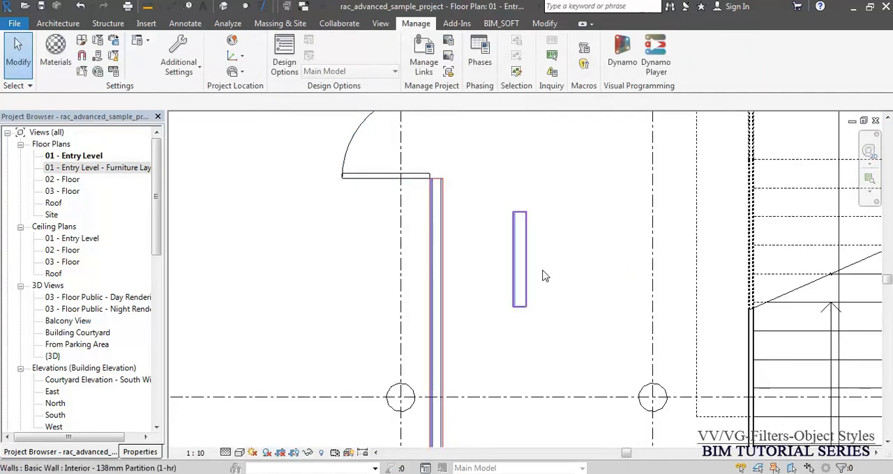
{"action": "middle_click_drag", "start_coordinate": [557, 298], "coordinate": [482, 94]}
{"action": "middle_click_drag", "start_coordinate": [551, 346], "coordinate": [538, 98]}
{"action": "middle_click_drag", "start_coordinate": [656, 295], "coordinate": [518, 209]}
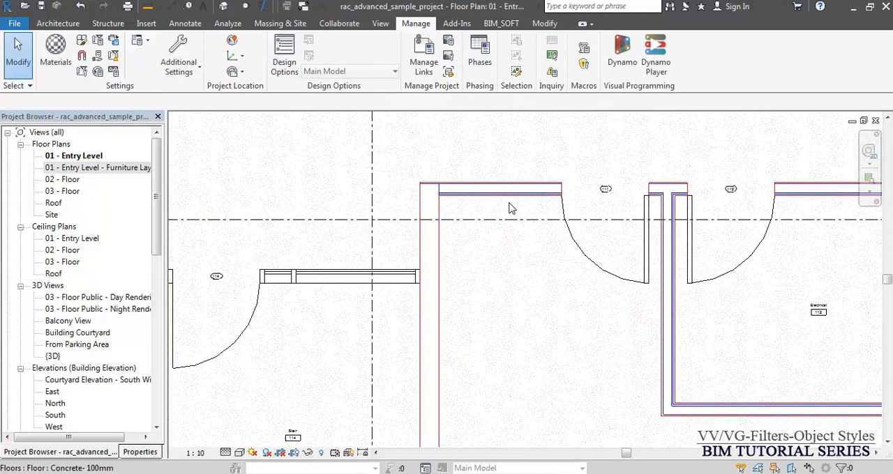
{"action": "middle_click_drag", "start_coordinate": [520, 142], "coordinate": [532, 211]}
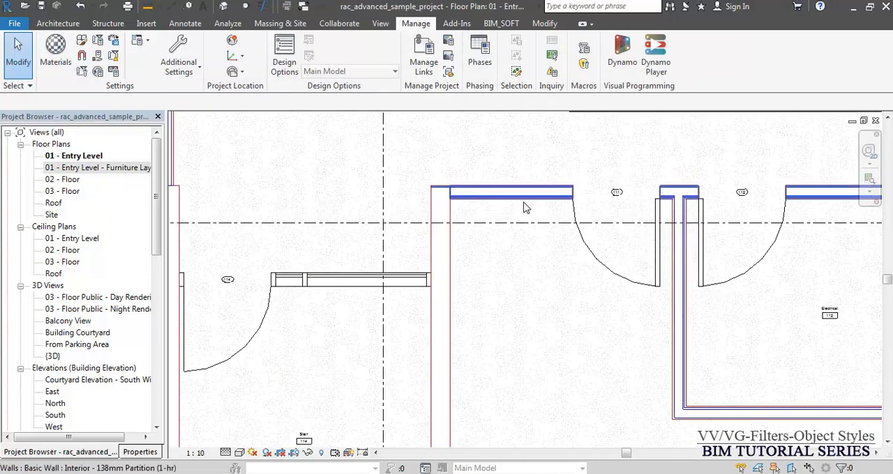
{"action": "middle_click_drag", "start_coordinate": [361, 139], "coordinate": [506, 277]}
{"action": "mouse_move", "coordinate": [426, 230]}
{"action": "middle_mouse_down"}
{"action": "mouse_move", "coordinate": [460, 467]}
{"action": "mouse_move", "coordinate": [475, 473]}
{"action": "middle_mouse_up"}
{"action": "middle_click_drag", "start_coordinate": [417, 214], "coordinate": [500, 384]}
{"action": "scroll", "coordinate": [450, 307], "scroll_direction": "up", "scroll_amount": 5}
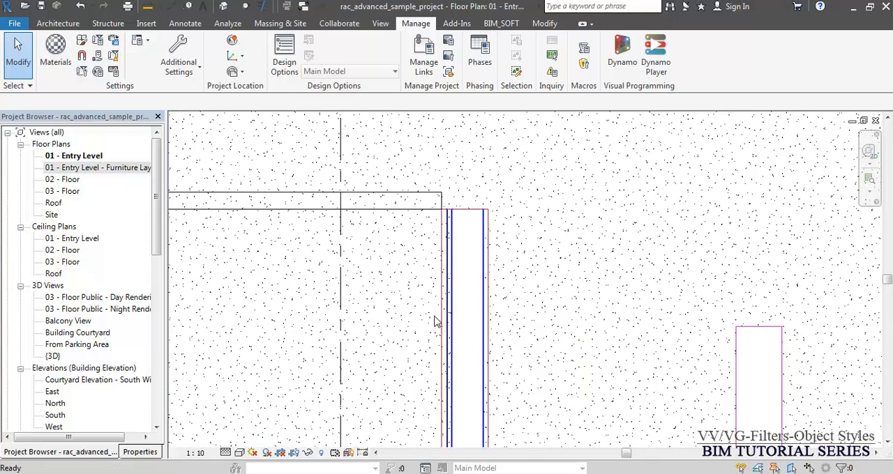
- Clear the projection line override of the Walls category in the 01 - Entry Level view's Visibility/Graphic Overrides
{"action": "key", "text": "v"}
{"action": "key", "text": "v"}
{"action": "key", "text": "w"}
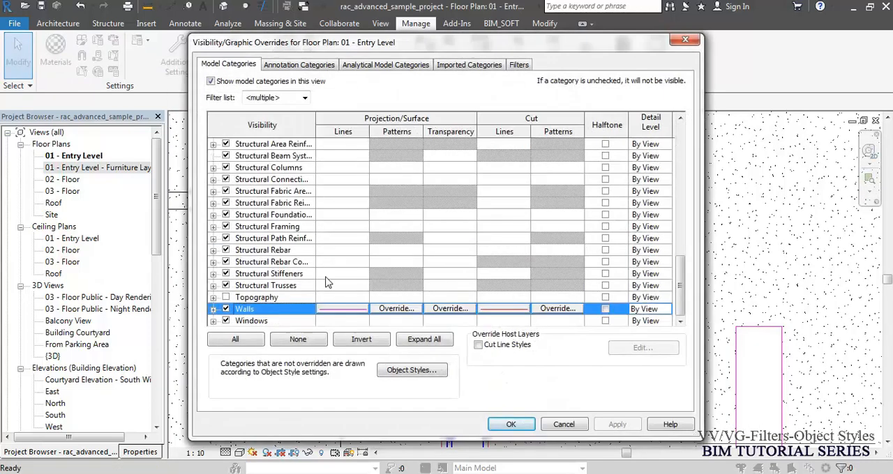
{"action": "left_click", "coordinate": [343, 313]}
{"action": "left_click", "coordinate": [371, 288]}
{"action": "left_click", "coordinate": [479, 288]}
{"action": "left_click", "coordinate": [504, 308]}
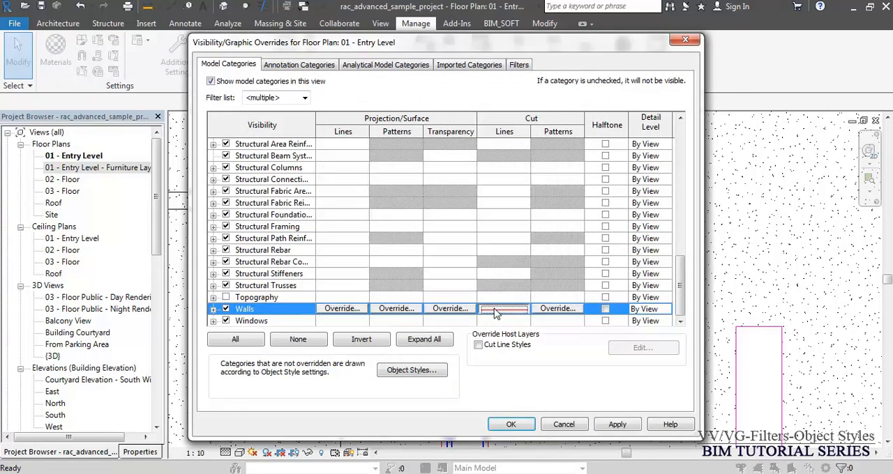
{"action": "left_click", "coordinate": [479, 291]}
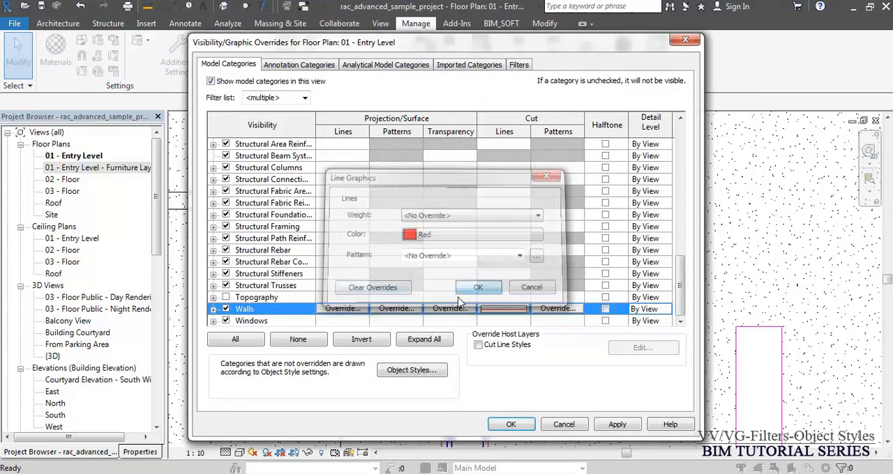
- Clear the cut line overrides of the Walls category and its Common Edges subcategory, and apply the view overrides
{"action": "left_click", "coordinate": [214, 310]}
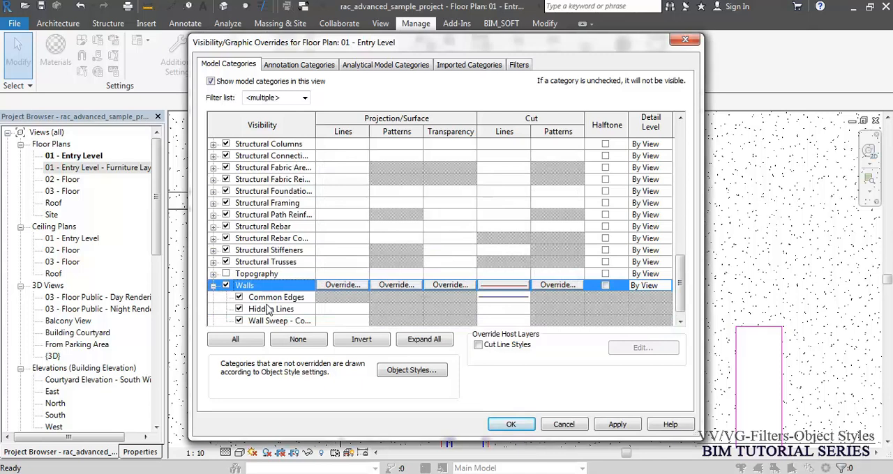
{"action": "left_click", "coordinate": [509, 303]}
{"action": "left_click", "coordinate": [509, 303]}
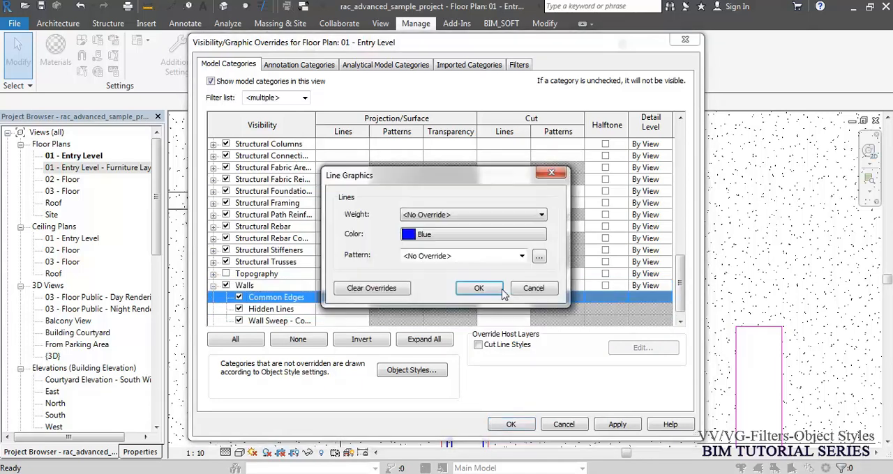
{"action": "left_click", "coordinate": [371, 288]}
{"action": "left_click", "coordinate": [494, 288]}
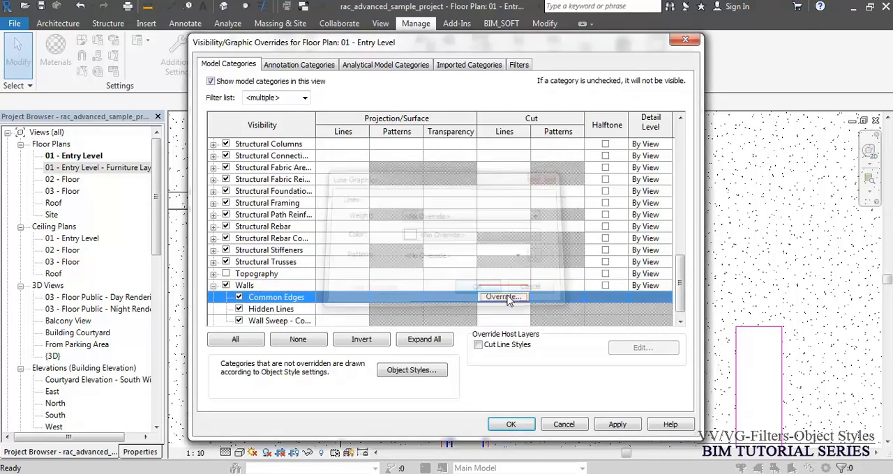
{"action": "left_click", "coordinate": [506, 288]}
{"action": "left_click", "coordinate": [511, 287]}
{"action": "left_click", "coordinate": [382, 288]}
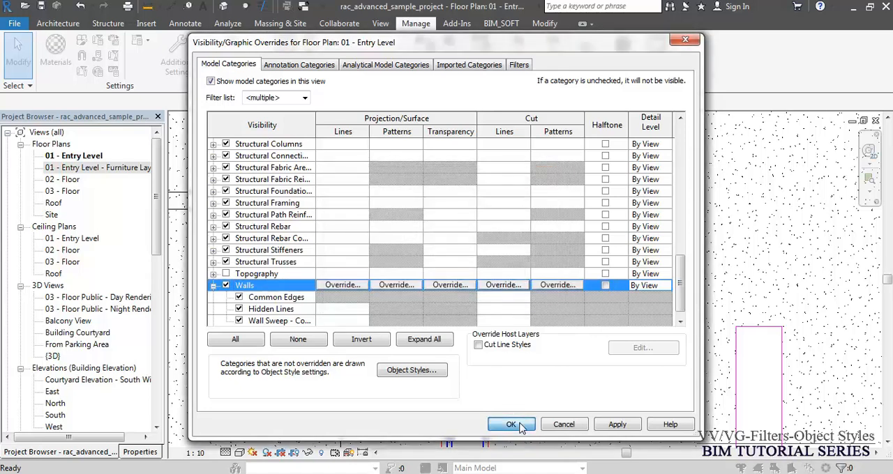
{"action": "left_click", "coordinate": [513, 424]}
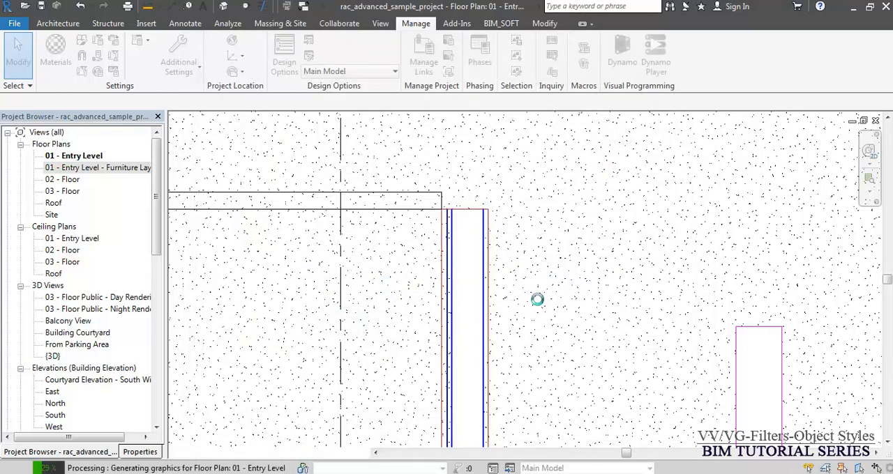
- In the project's Object Styles, set the cut line weight of the Walls category to 3
{"action": "scroll", "coordinate": [508, 248], "scroll_direction": "up", "scroll_amount": 3}
{"action": "scroll", "coordinate": [448, 156], "scroll_direction": "up", "scroll_amount": 3}
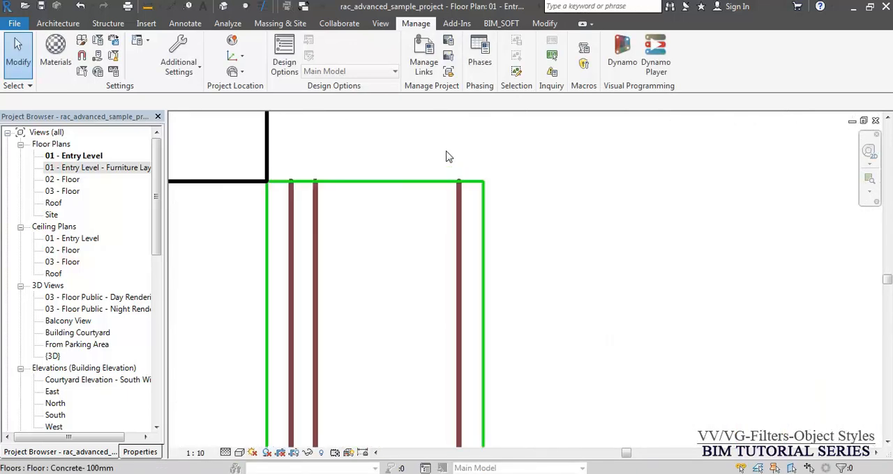
{"action": "scroll", "coordinate": [525, 207], "scroll_direction": "up", "scroll_amount": 1}
{"action": "key", "text": "v"}
{"action": "key", "text": "g"}
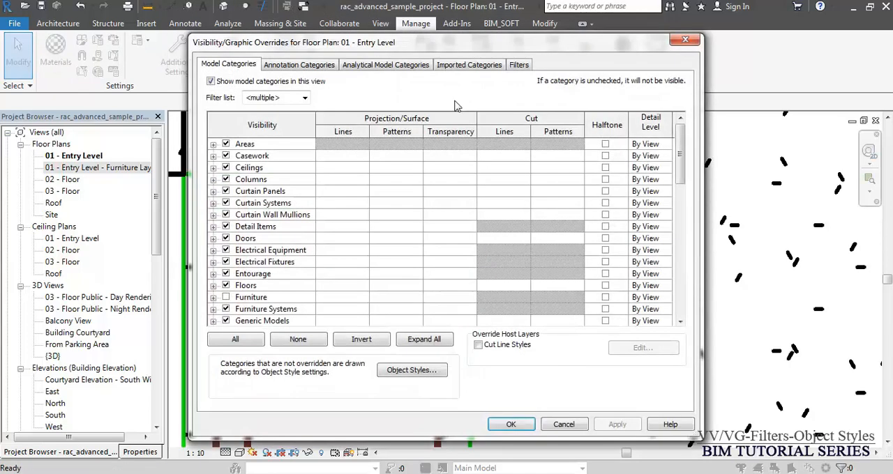
{"action": "left_click", "coordinate": [429, 369]}
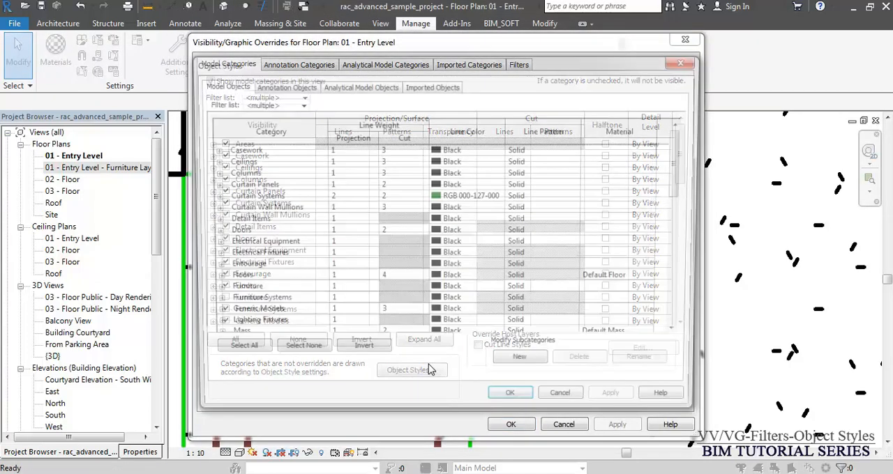
{"action": "key", "text": "w"}
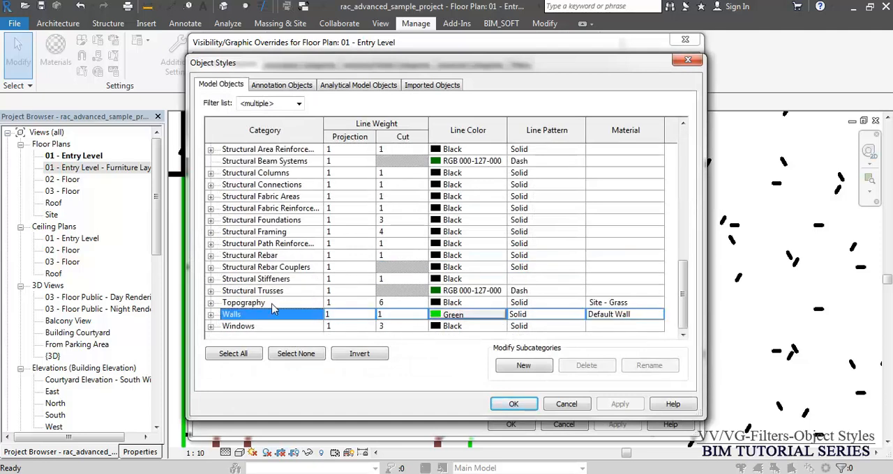
{"action": "left_click", "coordinate": [210, 316]}
{"action": "left_click", "coordinate": [408, 296]}
{"action": "type", "text": "3"}
- Set the cut line weight of the Walls' Common Edges subcategory to 1
{"action": "left_click", "coordinate": [397, 301]}
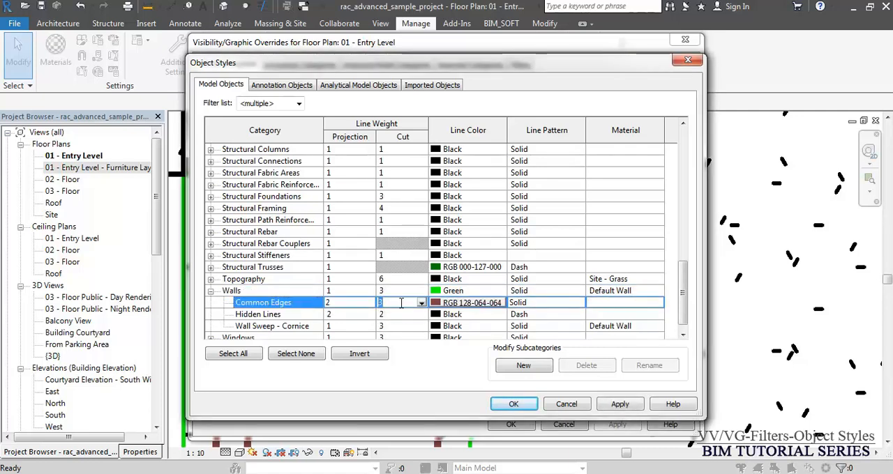
{"action": "left_click", "coordinate": [401, 302]}
{"action": "type", "text": "1"}
{"action": "key", "text": "Return"}
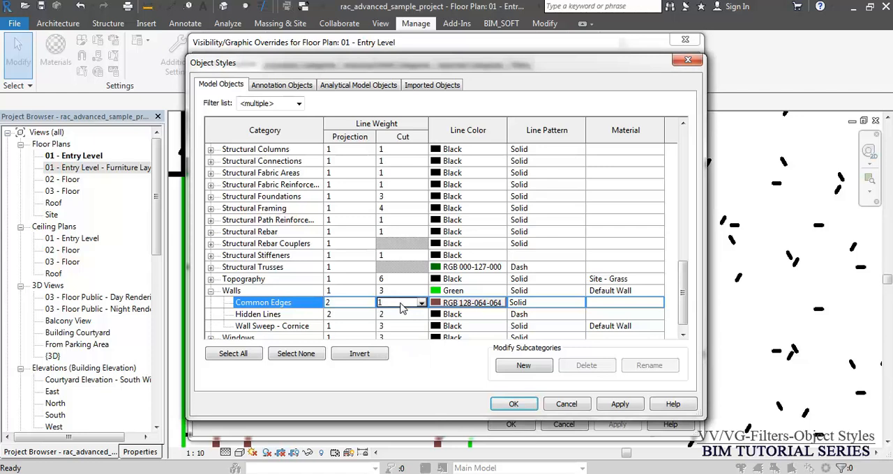
- Set the line colors of Walls and Common Edges to Black, and apply the object styles and view overrides
{"action": "left_click", "coordinate": [460, 292]}
{"action": "left_click", "coordinate": [460, 291]}
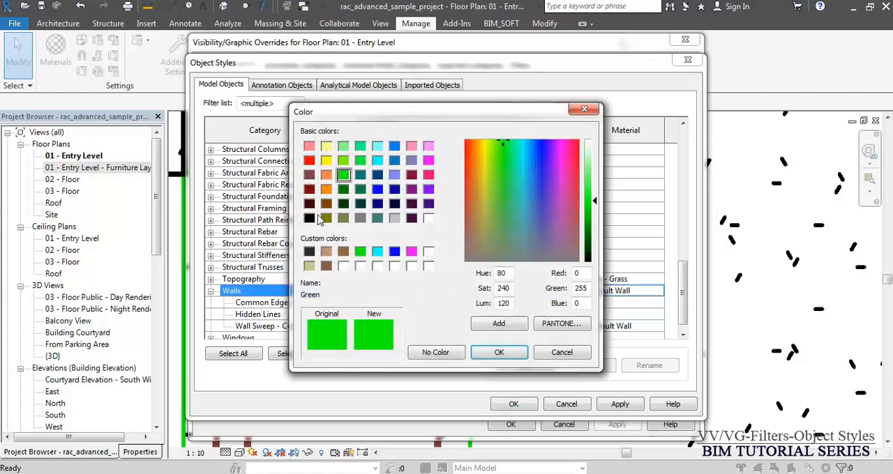
{"action": "left_click", "coordinate": [311, 219]}
{"action": "left_click", "coordinate": [498, 352]}
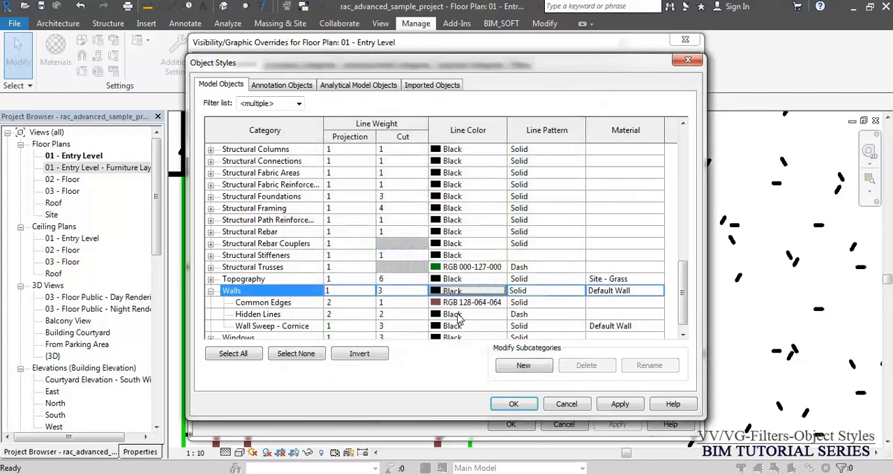
{"action": "left_click", "coordinate": [461, 302]}
{"action": "left_click", "coordinate": [460, 303]}
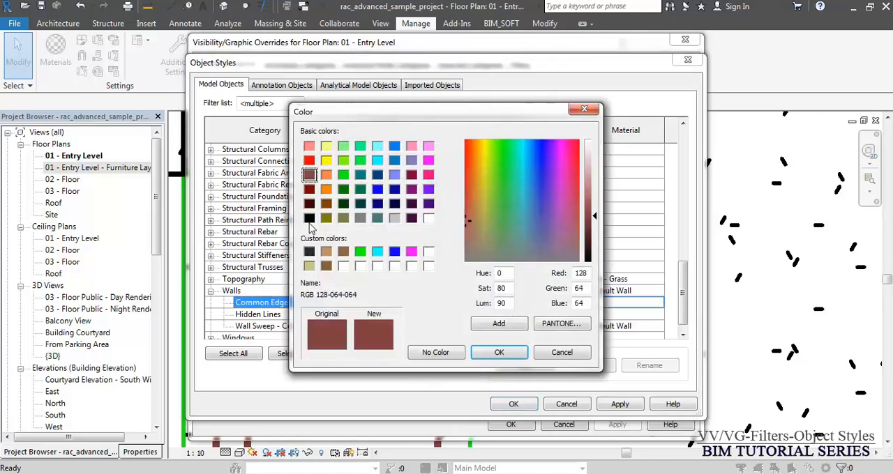
{"action": "left_click", "coordinate": [309, 218]}
{"action": "left_click", "coordinate": [499, 352]}
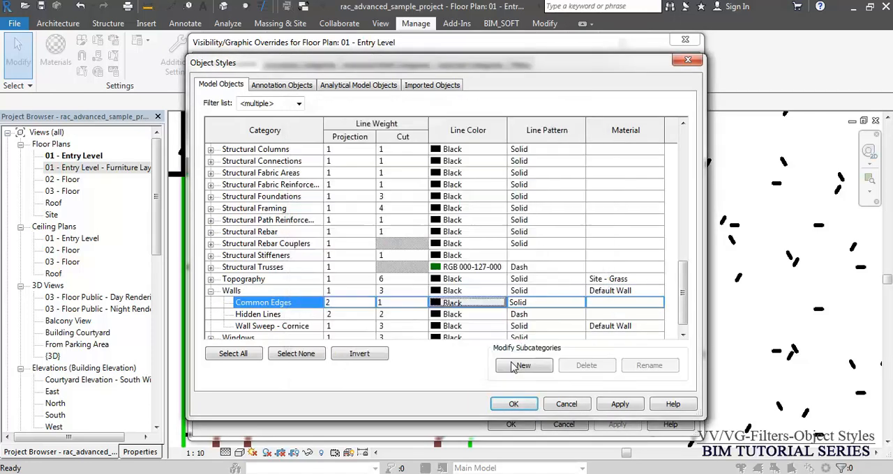
{"action": "left_click", "coordinate": [513, 404]}
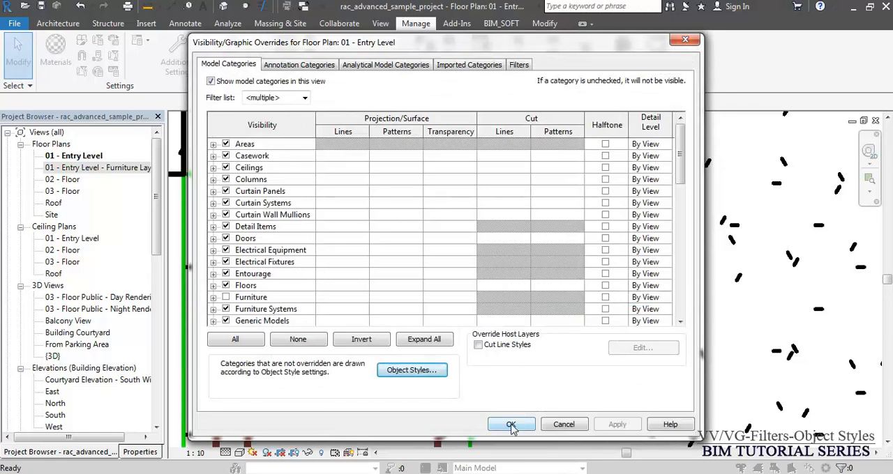
{"action": "left_click", "coordinate": [512, 424]}
- Delete the separate freestanding wall beside the layered partition wall in the 01 - Entry Level plan
{"action": "scroll", "coordinate": [441, 138], "scroll_direction": "down", "scroll_amount": 3}
{"action": "scroll", "coordinate": [493, 161], "scroll_direction": "down", "scroll_amount": 3}
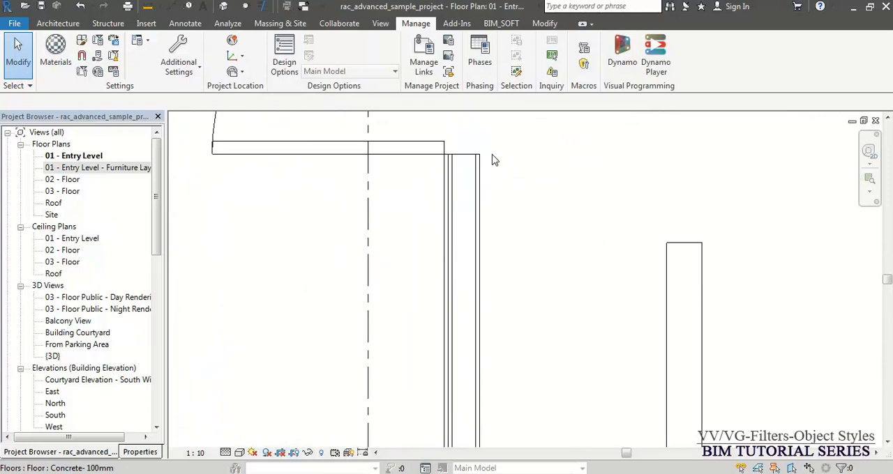
{"action": "scroll", "coordinate": [493, 161], "scroll_direction": "down", "scroll_amount": 3}
{"action": "left_click", "coordinate": [577, 226]}
{"action": "key", "text": "Delete"}
- Isolate the layered partition wall in the 3D view with a selection box, focusing on its base at the near end
{"action": "left_click", "coordinate": [488, 230]}
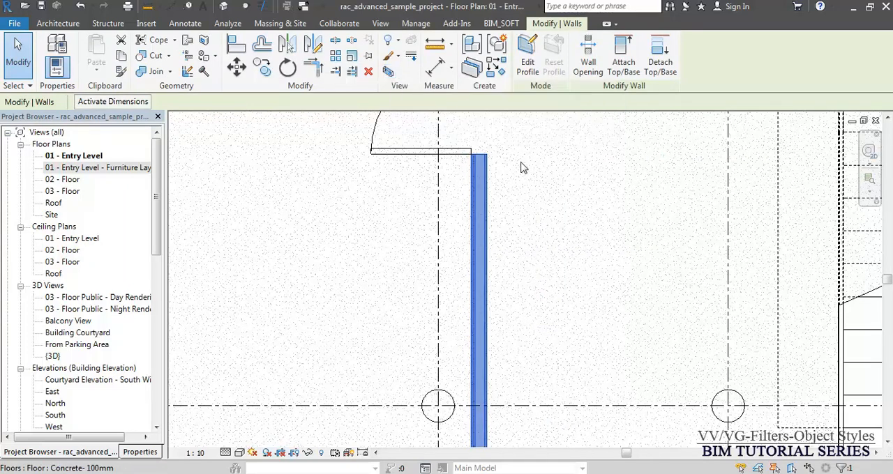
{"action": "key", "text": "b"}
{"action": "key", "text": "x"}
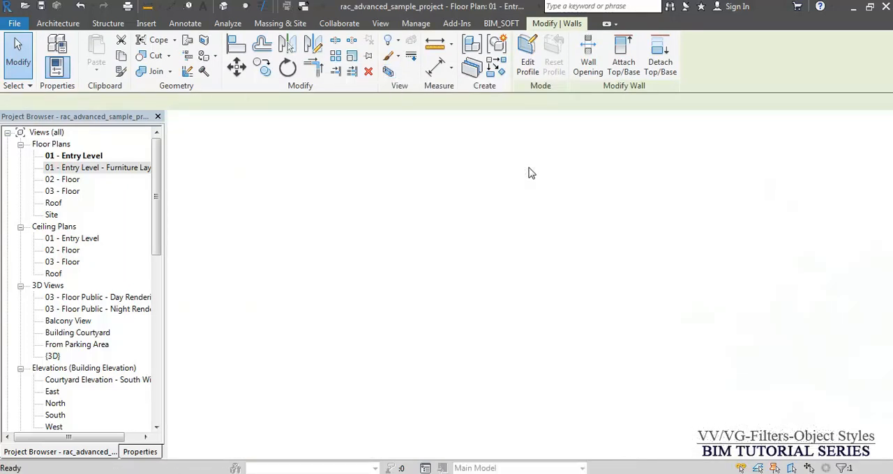
{"action": "scroll", "coordinate": [192, 330], "scroll_direction": "up", "scroll_amount": 4}
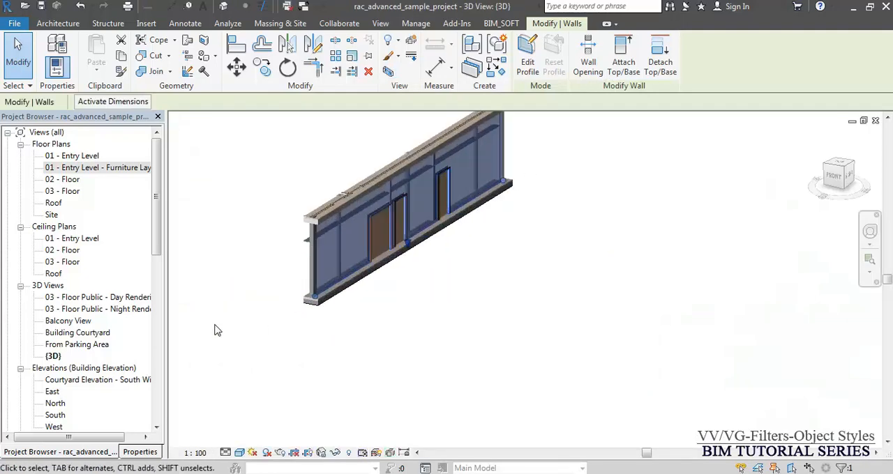
{"action": "scroll", "coordinate": [314, 286], "scroll_direction": "up", "scroll_amount": 5}
{"action": "key", "text": "Escape"}
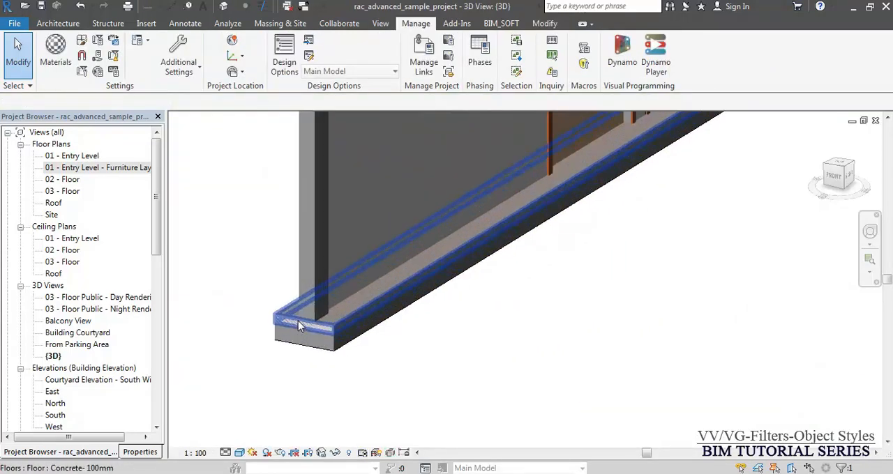
- Place a horizontal Cornice wall sweep along the base of the partition wall
{"action": "left_click", "coordinate": [58, 23]}
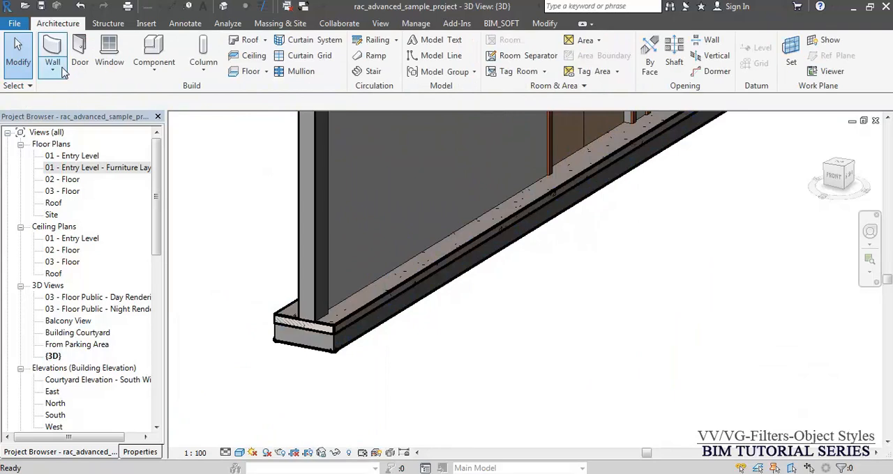
{"action": "left_click", "coordinate": [62, 70]}
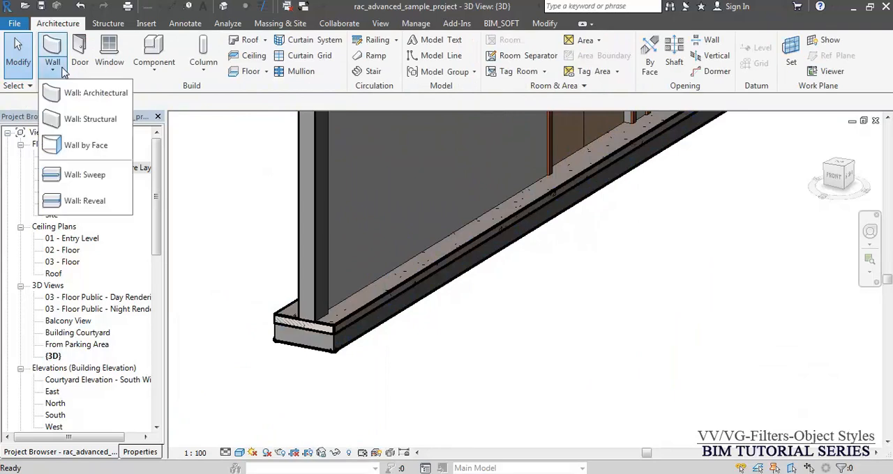
{"action": "left_click", "coordinate": [85, 175]}
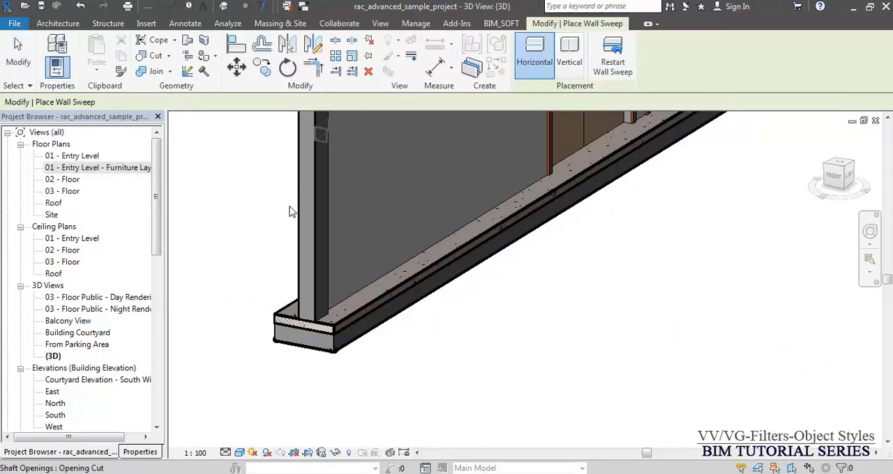
{"action": "left_click", "coordinate": [371, 285]}
{"action": "key", "text": "Escape"}
{"action": "key", "text": "Escape"}
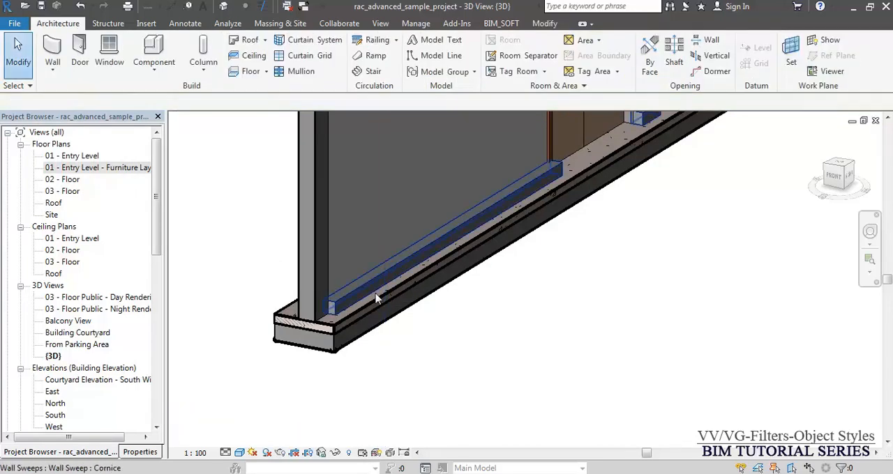
- Examine the type properties of the new wall sweep, including its profile and subcategory of walls
{"action": "left_click", "coordinate": [374, 288]}
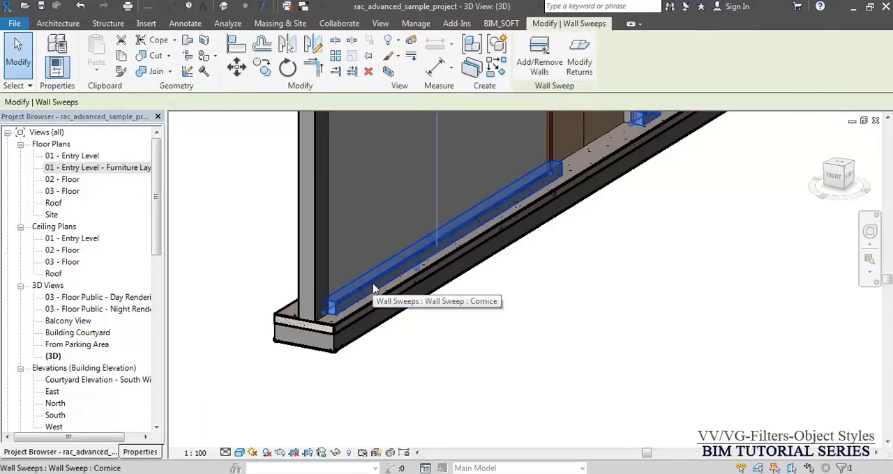
{"action": "scroll", "coordinate": [373, 289], "scroll_direction": "down", "scroll_amount": 2}
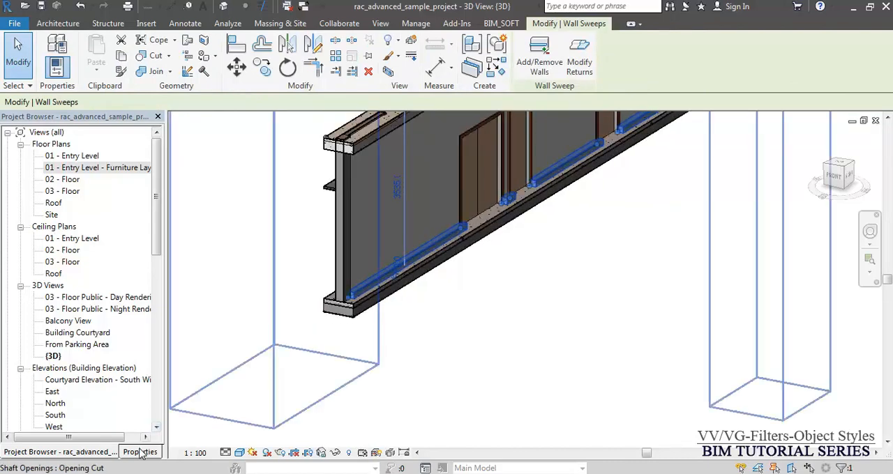
{"action": "left_click", "coordinate": [140, 452]}
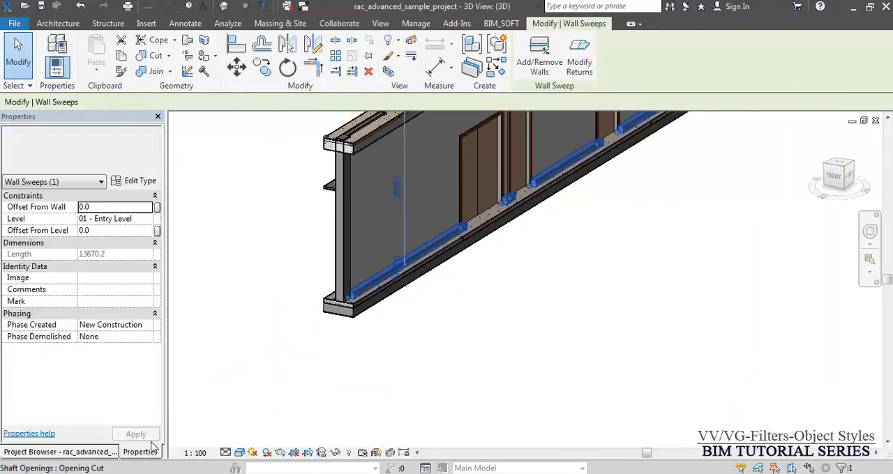
{"action": "left_click", "coordinate": [141, 181]}
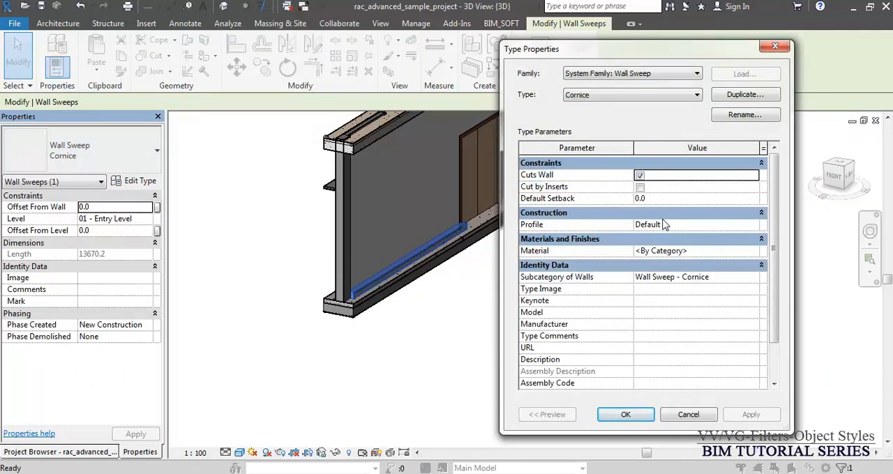
{"action": "key", "text": "Escape"}
{"action": "key", "text": "Escape"}
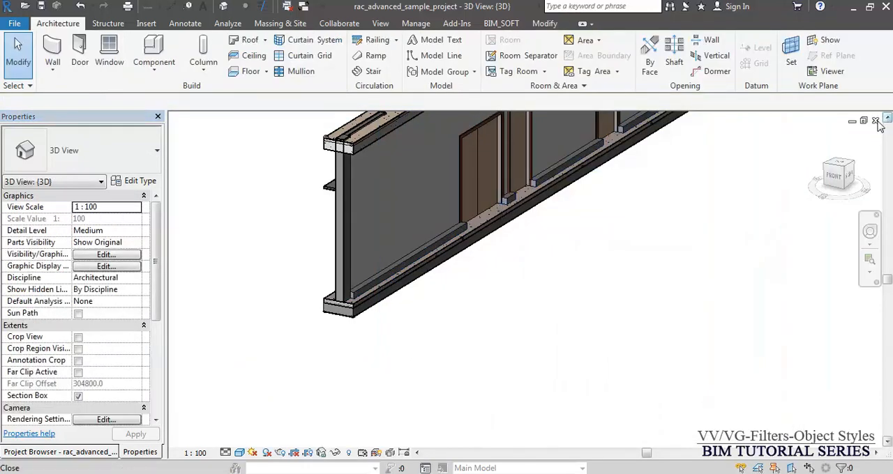
- Close the 3D view and identify the Cornice wall sweep in the 01 - Entry Level plan
{"action": "left_click", "coordinate": [876, 121]}
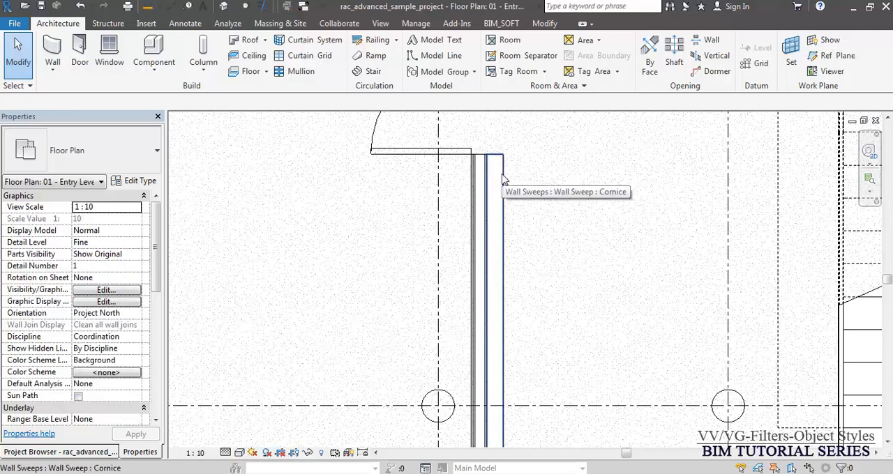
{"action": "left_click", "coordinate": [501, 178]}
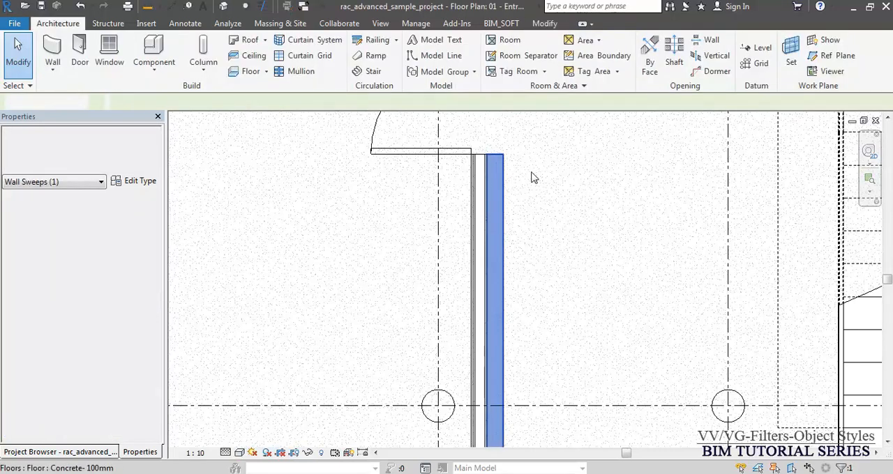
{"action": "key", "text": "Escape"}
- Hide the Wall Sweep - Cornice subcategory of Walls through the plan's Visibility/Graphic Overrides
{"action": "key", "text": "v"}
{"action": "key", "text": "g"}
{"action": "left_click", "coordinate": [317, 249]}
{"action": "key", "text": "w"}
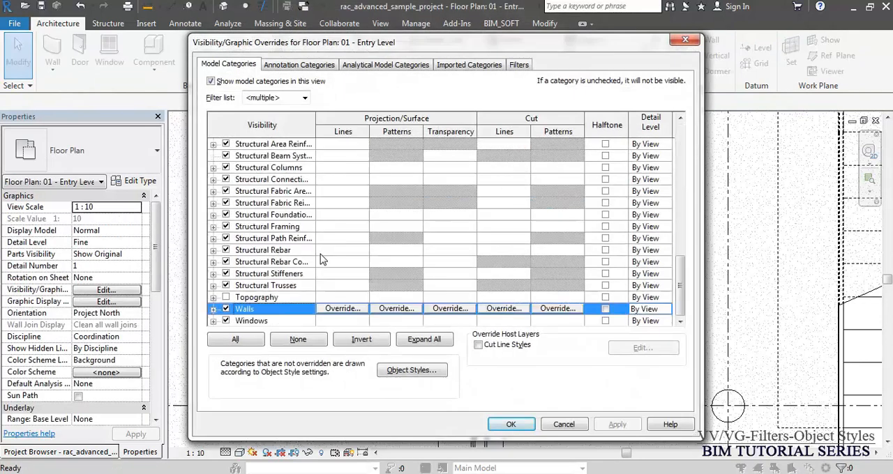
{"action": "left_click", "coordinate": [213, 310]}
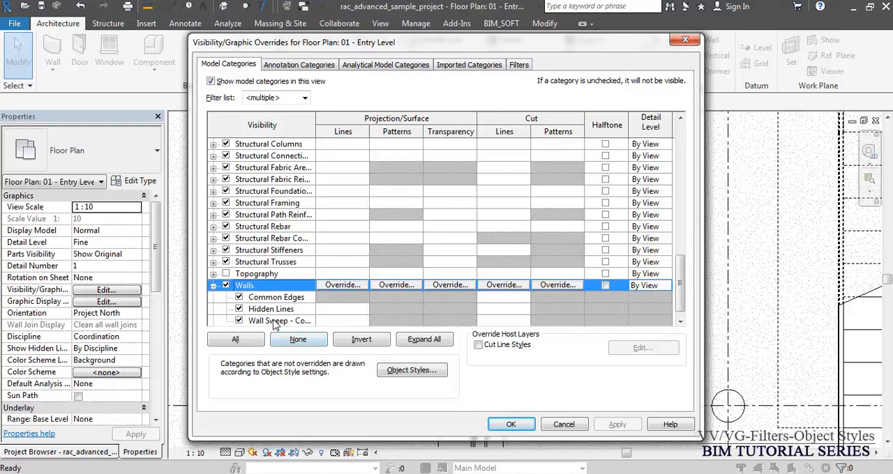
{"action": "left_click", "coordinate": [238, 321]}
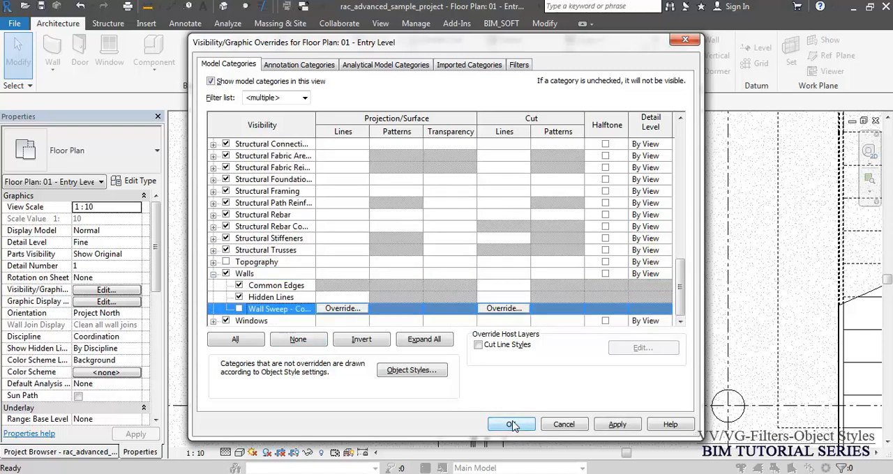
{"action": "left_click", "coordinate": [511, 425]}
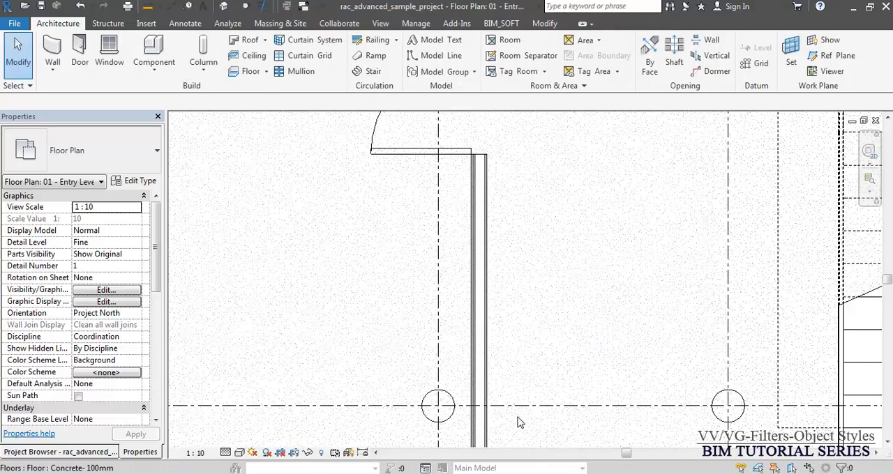
- Turn the Wall Sweep - Cornice subcategory of Walls back on in the plan's Visibility/Graphic Overrides
{"action": "key", "text": "v"}
{"action": "key", "text": "v"}
{"action": "left_click", "coordinate": [262, 309]}
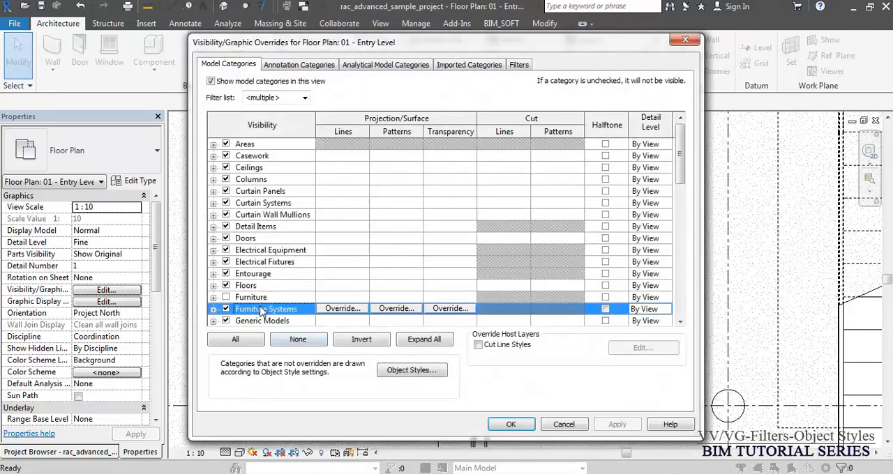
{"action": "scroll", "coordinate": [262, 312], "scroll_direction": "down", "scroll_amount": 10}
{"action": "left_click", "coordinate": [261, 309]}
{"action": "left_click", "coordinate": [213, 309]}
{"action": "left_click", "coordinate": [239, 308]}
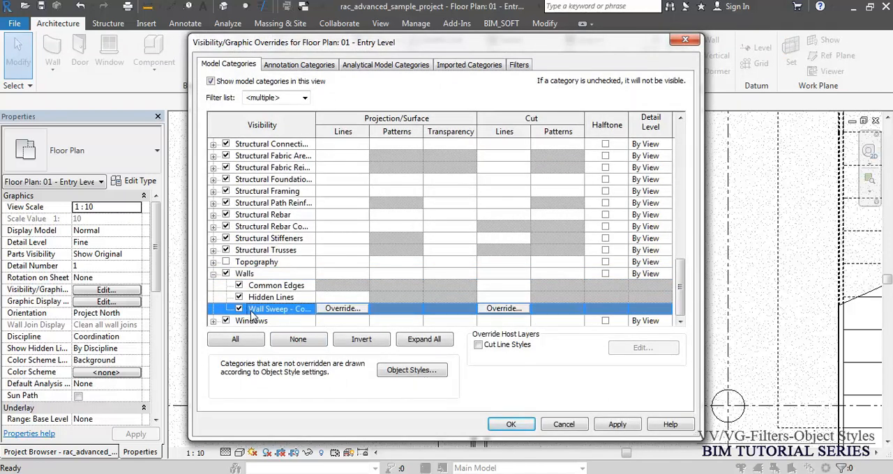
{"action": "left_click", "coordinate": [352, 312]}
{"action": "left_click", "coordinate": [421, 238]}
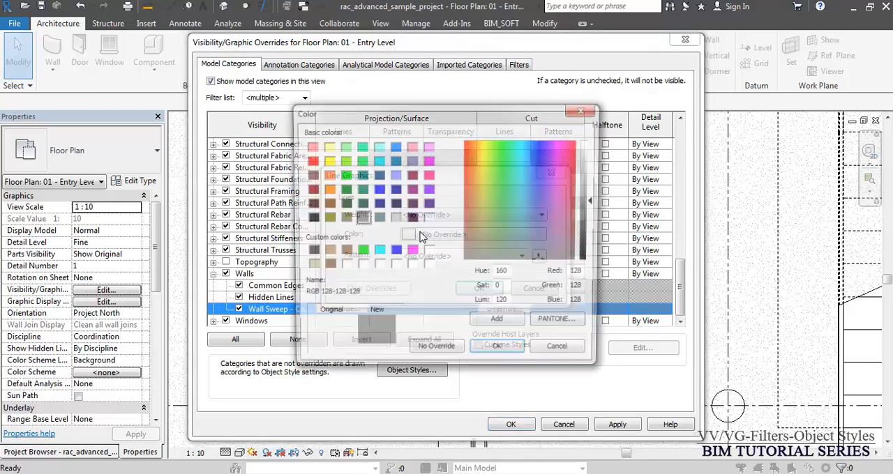
{"action": "key", "text": "Escape"}
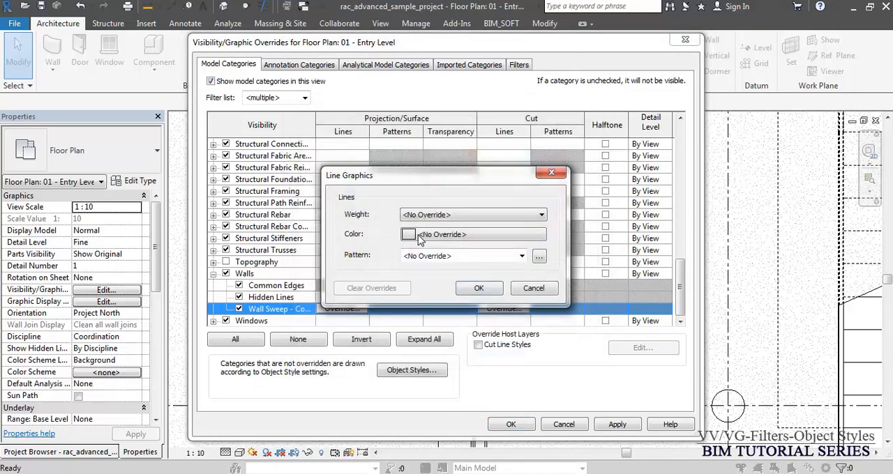
{"action": "key", "text": "Escape"}
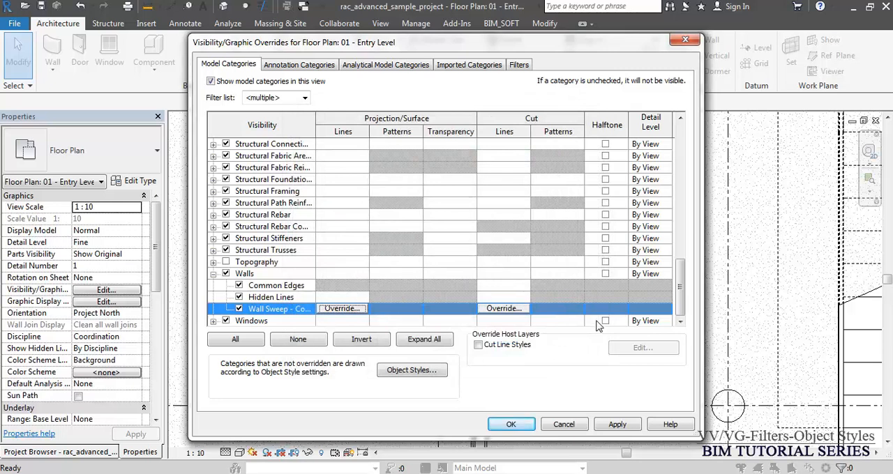
- Override the Wall Sweep - Cornice projection lines with colour RGB 128-128-128 and the Dot 2mm pattern, and apply the overrides to the plan
{"action": "left_click", "coordinate": [353, 310]}
{"action": "left_click", "coordinate": [421, 238]}
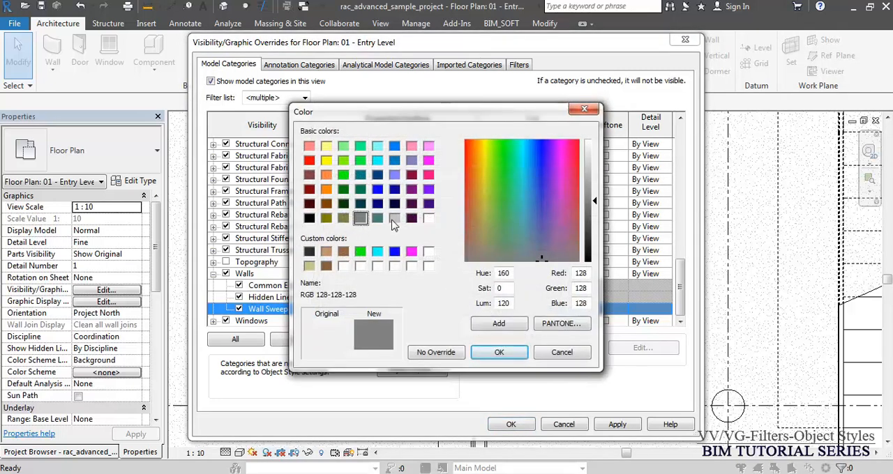
{"action": "left_click", "coordinate": [499, 352]}
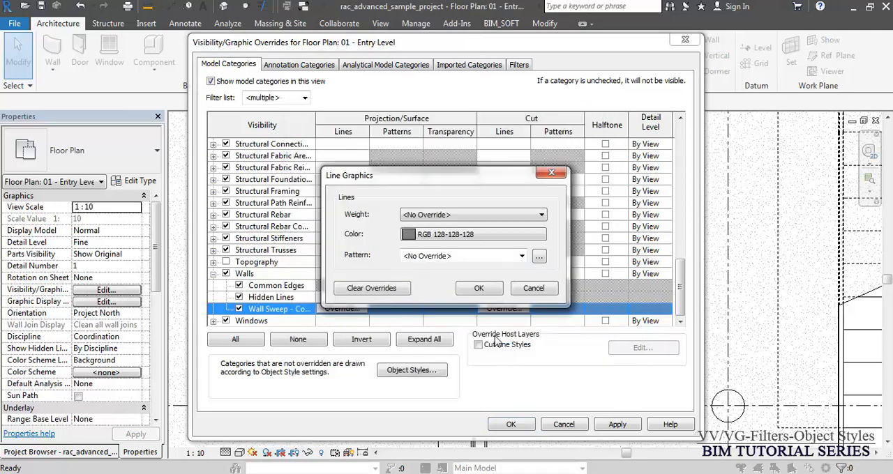
{"action": "left_click", "coordinate": [481, 257]}
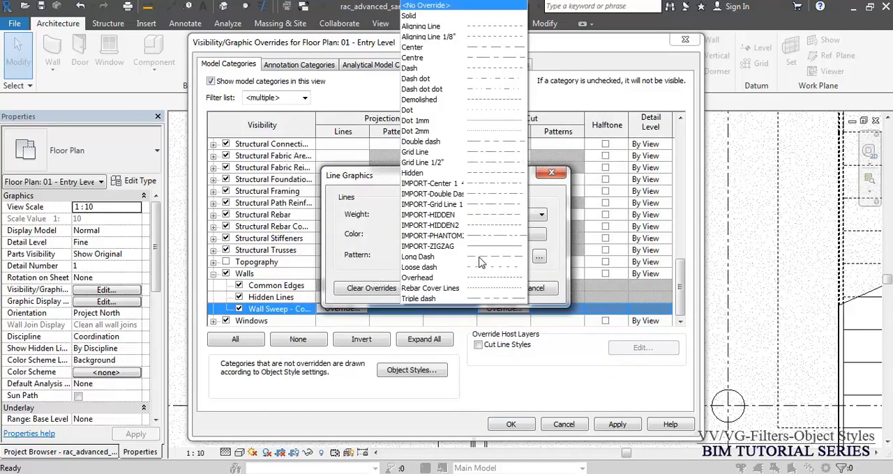
{"action": "left_click", "coordinate": [462, 132]}
{"action": "left_click", "coordinate": [478, 290]}
{"action": "left_click", "coordinate": [513, 423]}
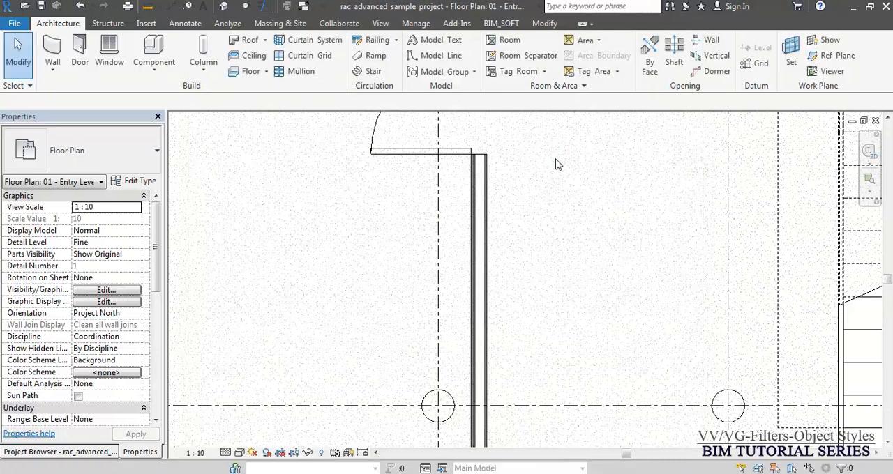
- Check the sweep's dotted outline at the wall end and hide the projection surface pattern of Floors in the plan
{"action": "scroll", "coordinate": [495, 131], "scroll_direction": "up", "scroll_amount": 3}
{"action": "scroll", "coordinate": [516, 155], "scroll_direction": "up", "scroll_amount": 2}
{"action": "scroll", "coordinate": [556, 281], "scroll_direction": "up", "scroll_amount": 2}
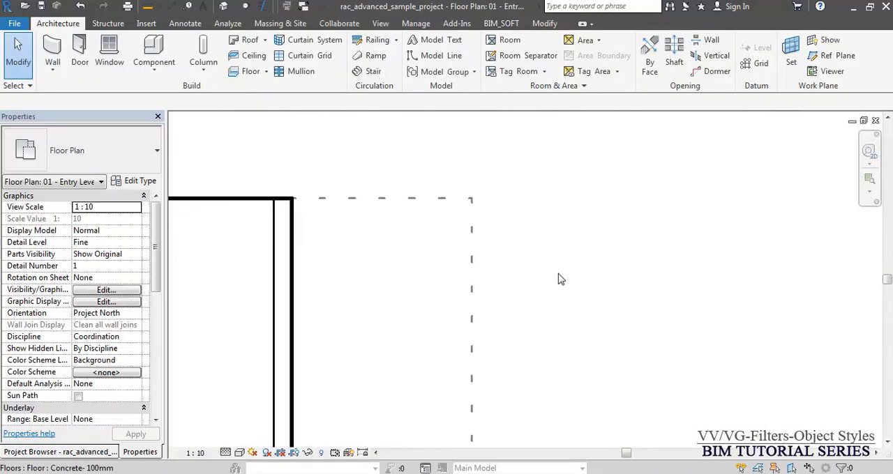
{"action": "scroll", "coordinate": [504, 144], "scroll_direction": "down", "scroll_amount": 3}
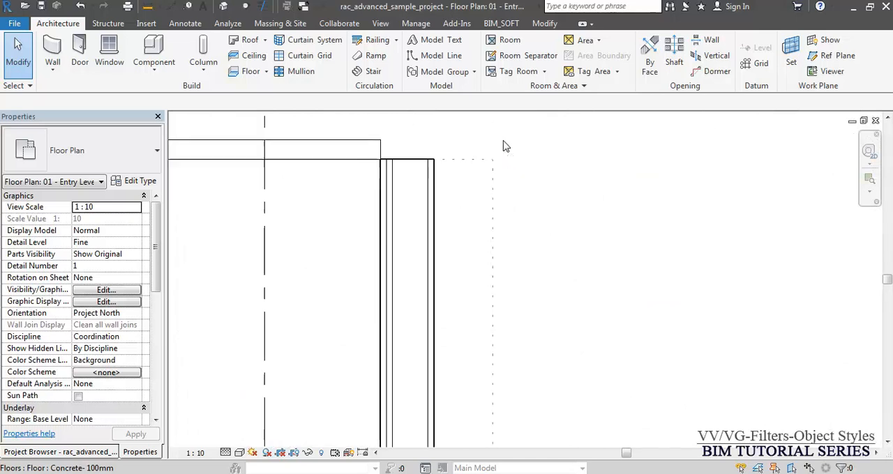
{"action": "scroll", "coordinate": [438, 179], "scroll_direction": "down", "scroll_amount": 3}
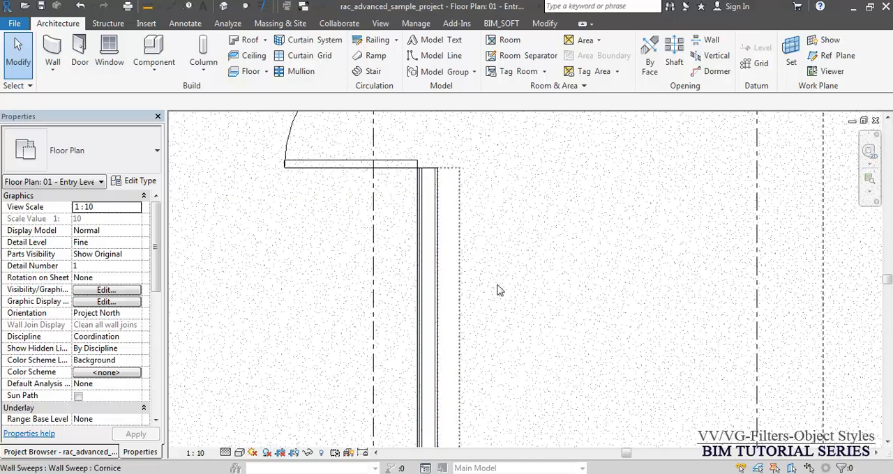
{"action": "key", "text": "v"}
{"action": "key", "text": "v"}
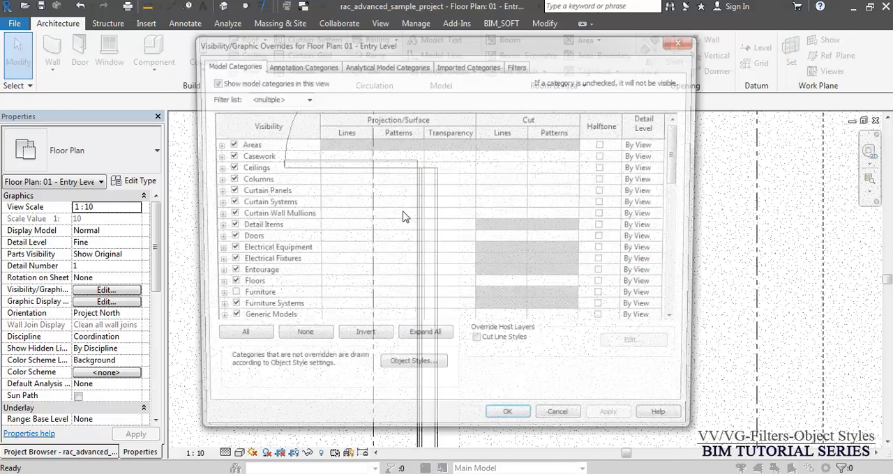
{"action": "key", "text": "f"}
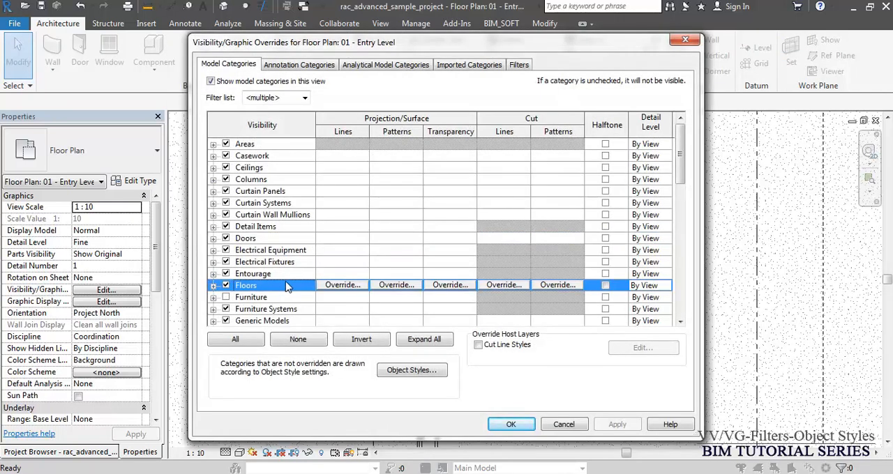
{"action": "left_click", "coordinate": [402, 287]}
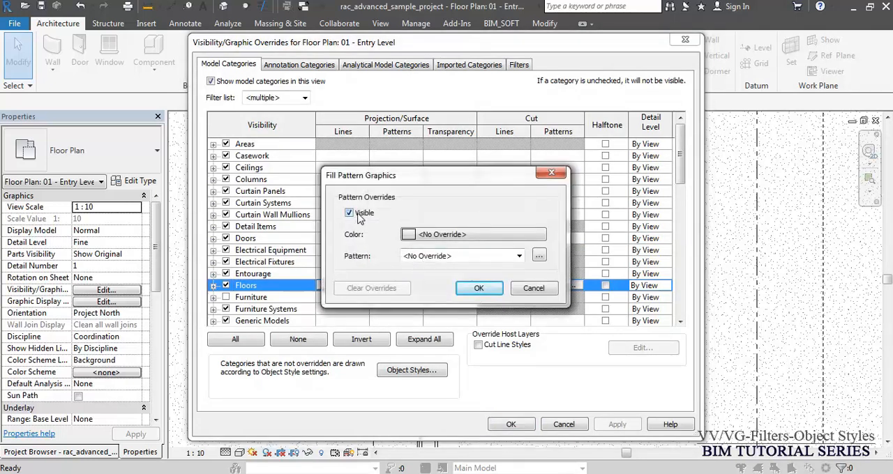
{"action": "left_click", "coordinate": [349, 213]}
{"action": "left_click", "coordinate": [478, 288]}
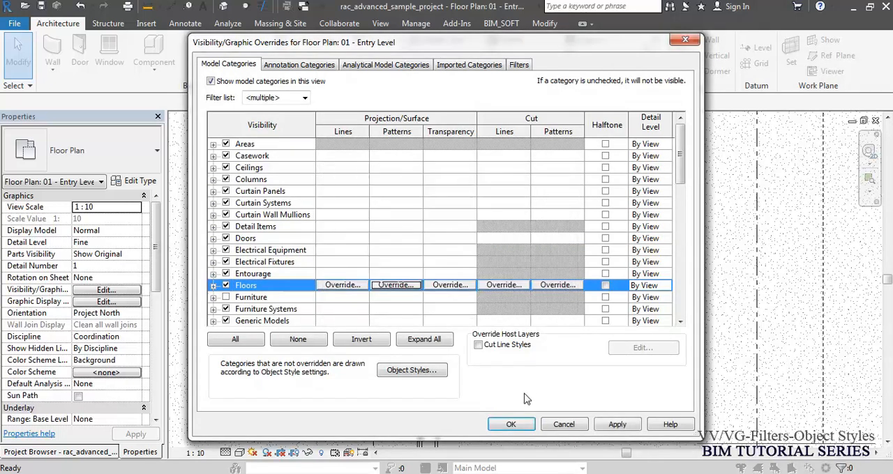
{"action": "left_click", "coordinate": [511, 425]}
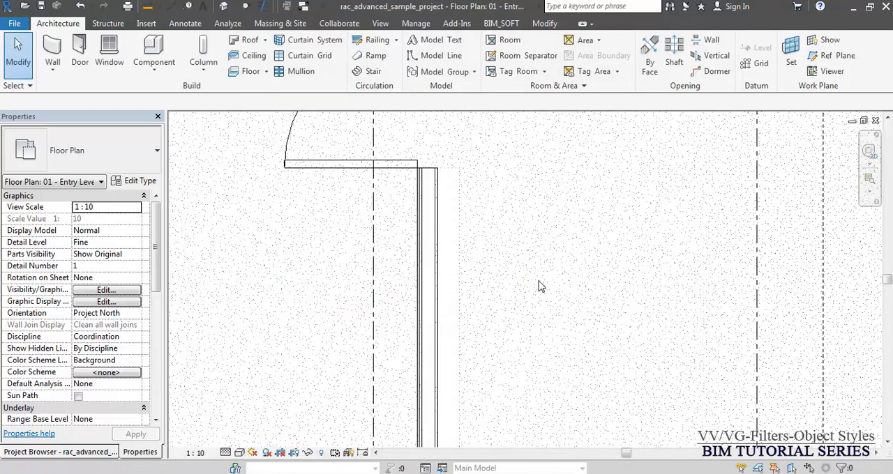
- Clear the projection surface pattern override of Floors in the plan's Visibility/Graphic Overrides
{"action": "scroll", "coordinate": [457, 161], "scroll_direction": "up", "scroll_amount": 5}
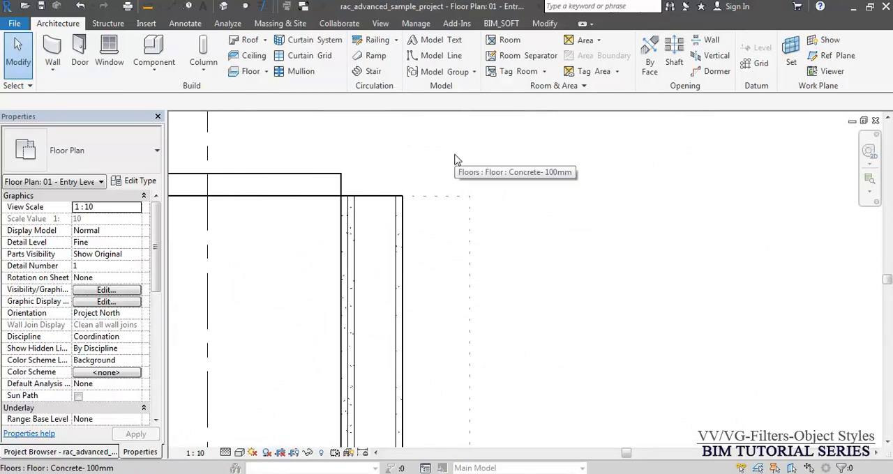
{"action": "scroll", "coordinate": [401, 161], "scroll_direction": "down", "scroll_amount": 4}
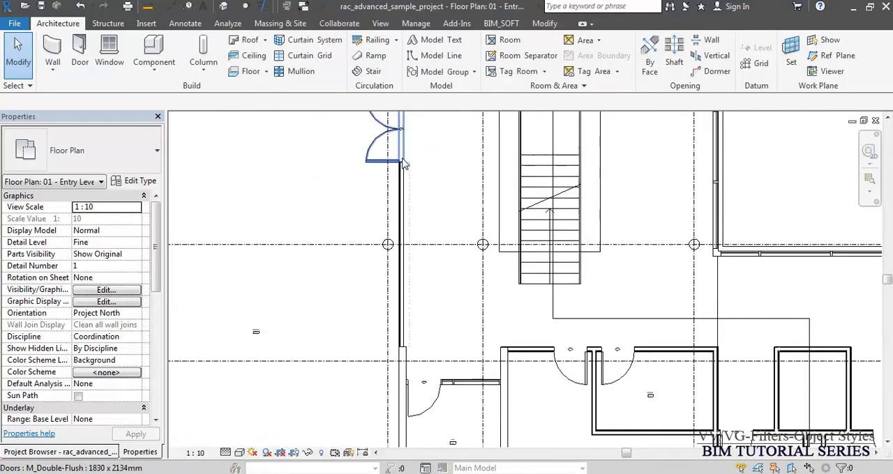
{"action": "middle_click_drag", "start_coordinate": [510, 279], "coordinate": [516, 209]}
{"action": "middle_click_drag", "start_coordinate": [491, 175], "coordinate": [466, 383]}
{"action": "scroll", "coordinate": [402, 311], "scroll_direction": "up", "scroll_amount": 3}
{"action": "scroll", "coordinate": [445, 283], "scroll_direction": "up", "scroll_amount": 2}
{"action": "key", "text": "v"}
{"action": "key", "text": "v"}
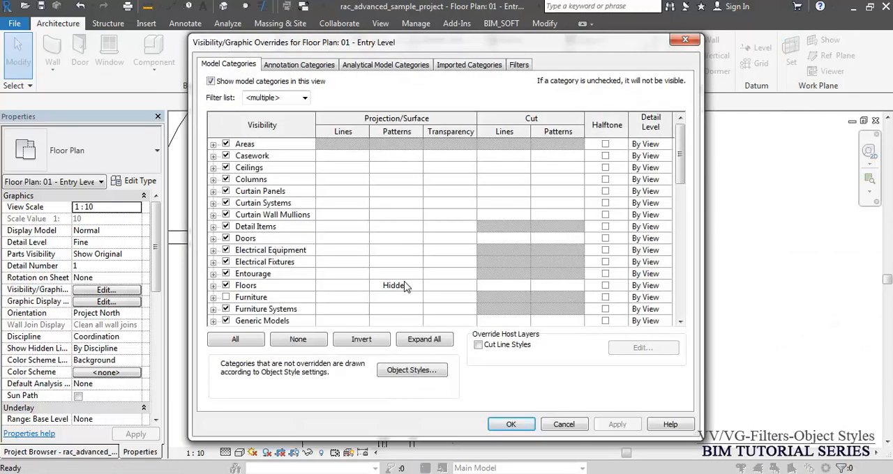
{"action": "left_click", "coordinate": [401, 286]}
{"action": "left_click", "coordinate": [397, 286]}
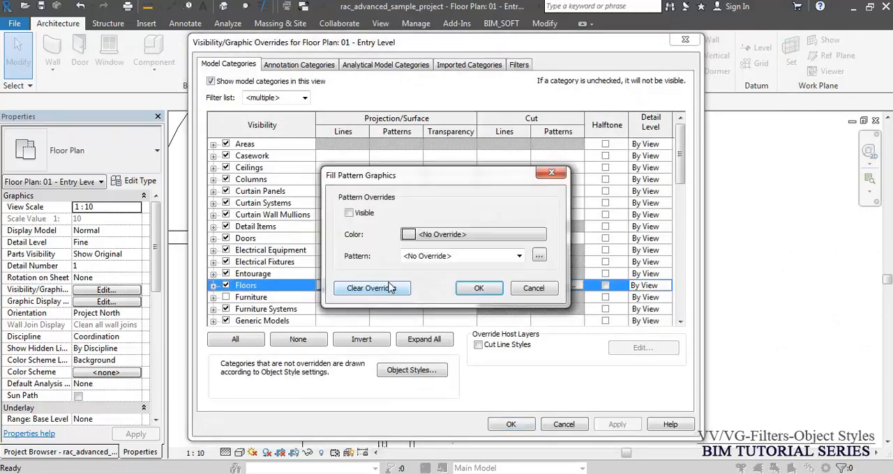
{"action": "left_click", "coordinate": [484, 292]}
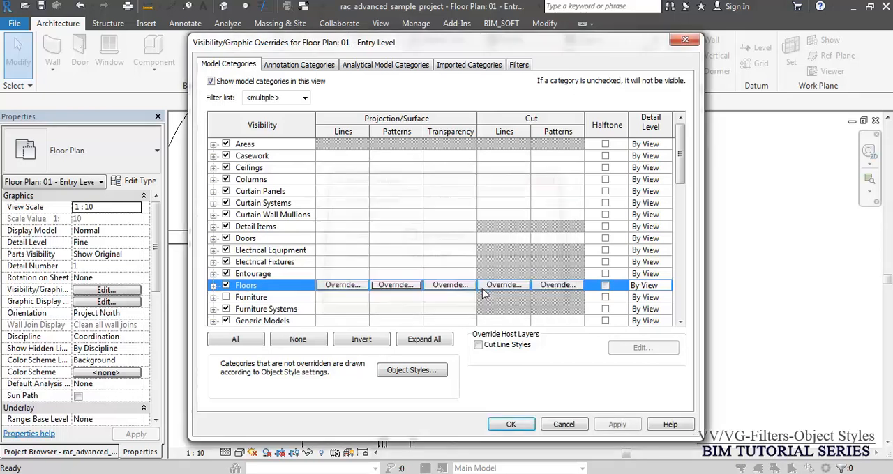
{"action": "left_click", "coordinate": [513, 424]}
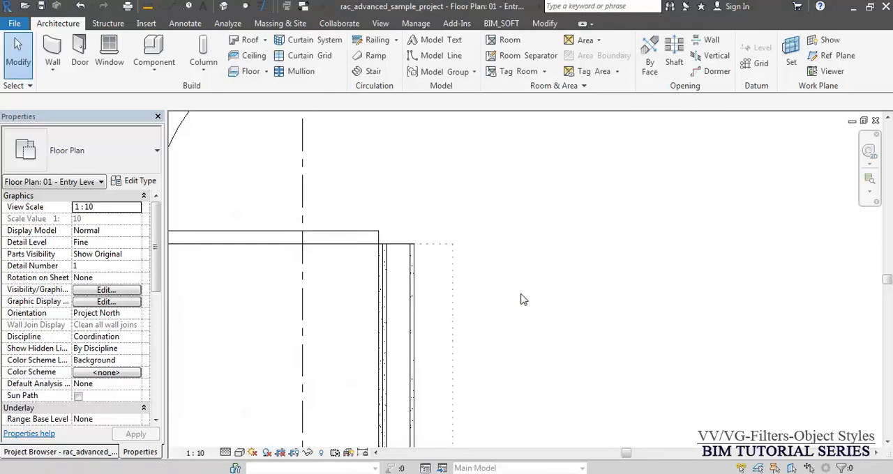
{"action": "key", "text": "v"}
{"action": "key", "text": "g"}
{"action": "key", "text": "Escape"}
- Examine the grids and dimension lines along the building's upper edge and the plan's annotation category visibility settings
{"action": "scroll", "coordinate": [588, 247], "scroll_direction": "down", "scroll_amount": 5}
{"action": "middle_click_drag", "start_coordinate": [527, 247], "coordinate": [652, 199]}
{"action": "scroll", "coordinate": [549, 215], "scroll_direction": "down", "scroll_amount": 4}
{"action": "scroll", "coordinate": [549, 215], "scroll_direction": "down", "scroll_amount": 2}
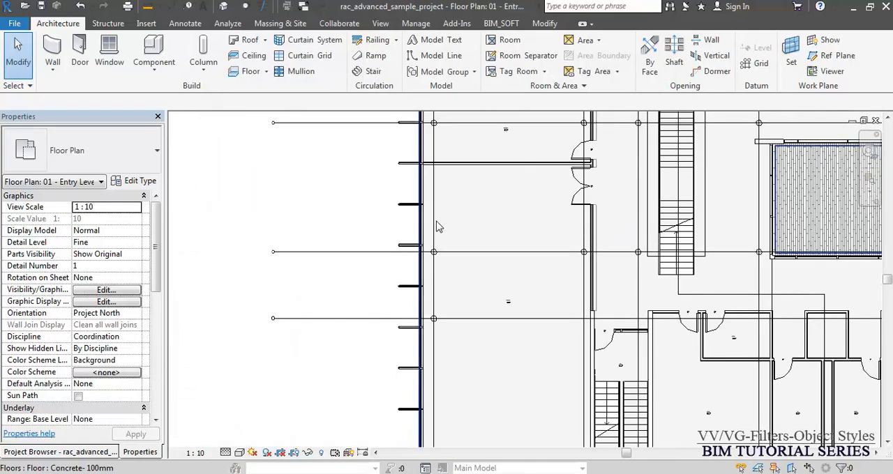
{"action": "scroll", "coordinate": [435, 221], "scroll_direction": "down", "scroll_amount": 3}
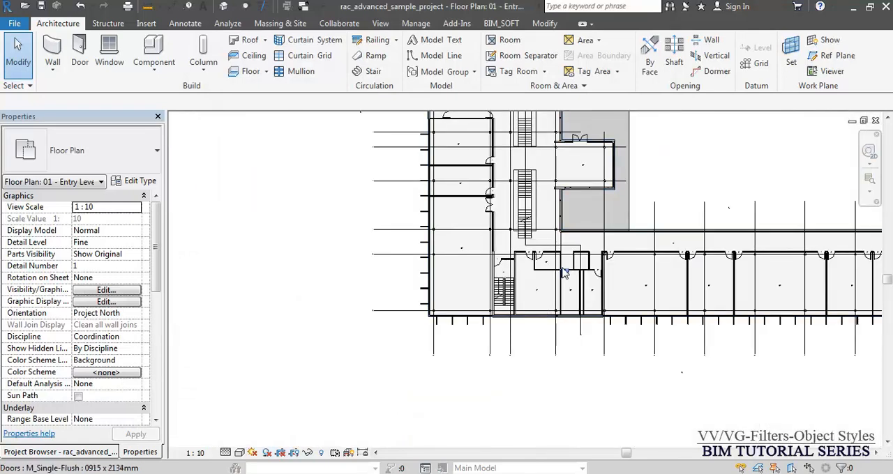
{"action": "middle_click_drag", "start_coordinate": [579, 237], "coordinate": [438, 360]}
{"action": "middle_click_drag", "start_coordinate": [430, 191], "coordinate": [482, 389]}
{"action": "scroll", "coordinate": [318, 204], "scroll_direction": "up", "scroll_amount": 3}
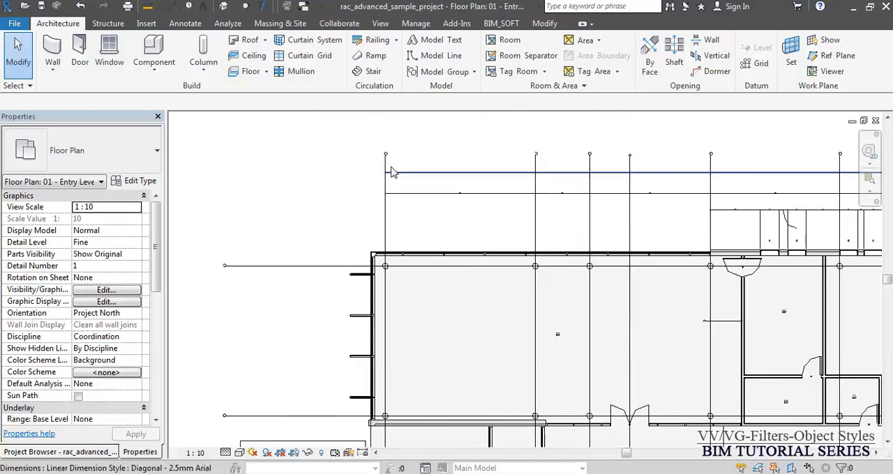
{"action": "scroll", "coordinate": [440, 159], "scroll_direction": "up", "scroll_amount": 2}
{"action": "key", "text": "v"}
{"action": "key", "text": "v"}
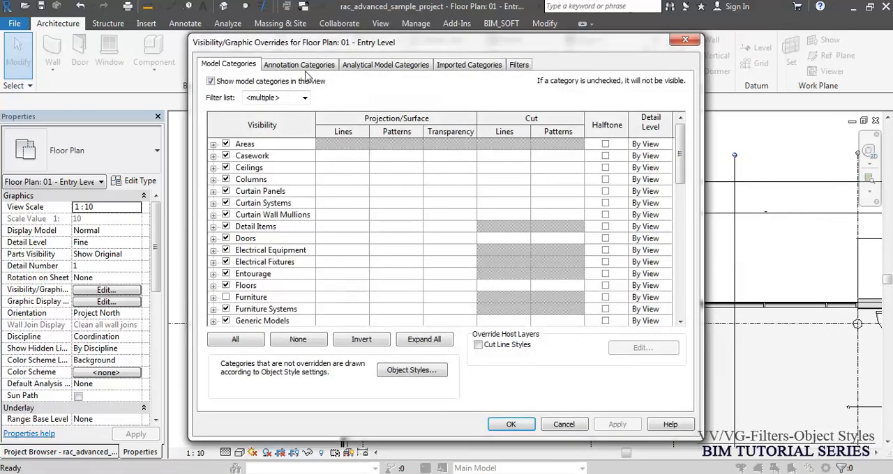
{"action": "left_click", "coordinate": [307, 66]}
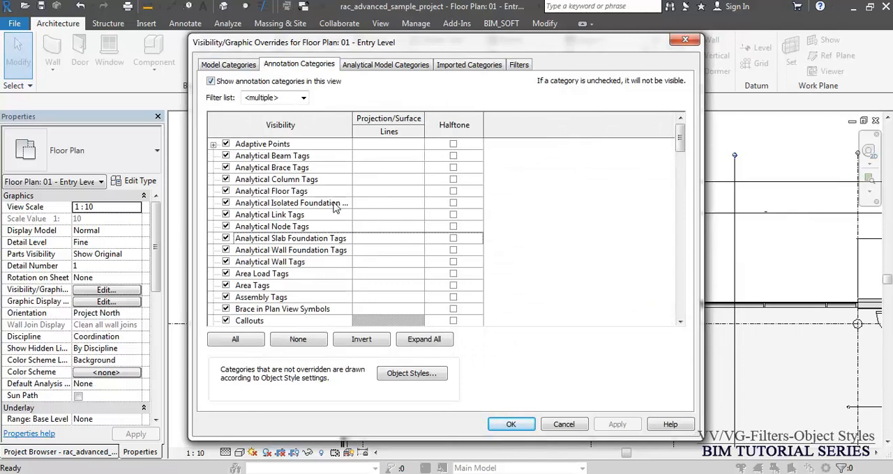
{"action": "key", "text": "Escape"}
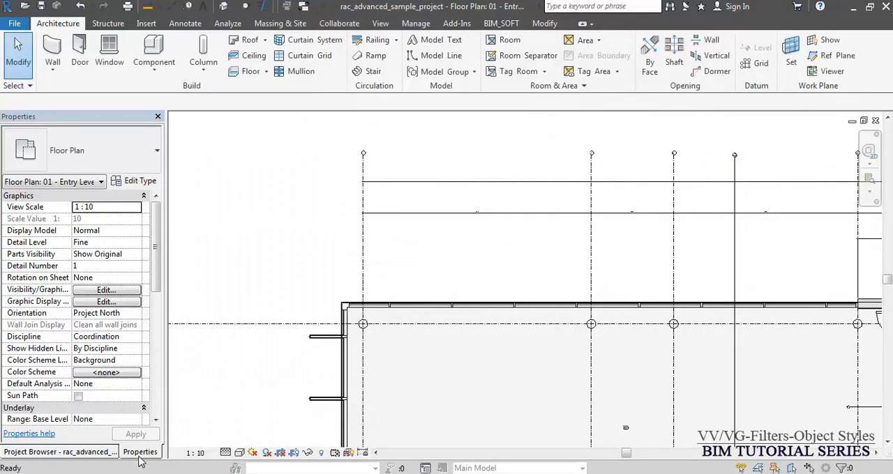
- Set the view scale of the 01 - Entry Level floor plan to 1:100
{"action": "left_click", "coordinate": [141, 452]}
{"action": "left_click", "coordinate": [82, 452]}
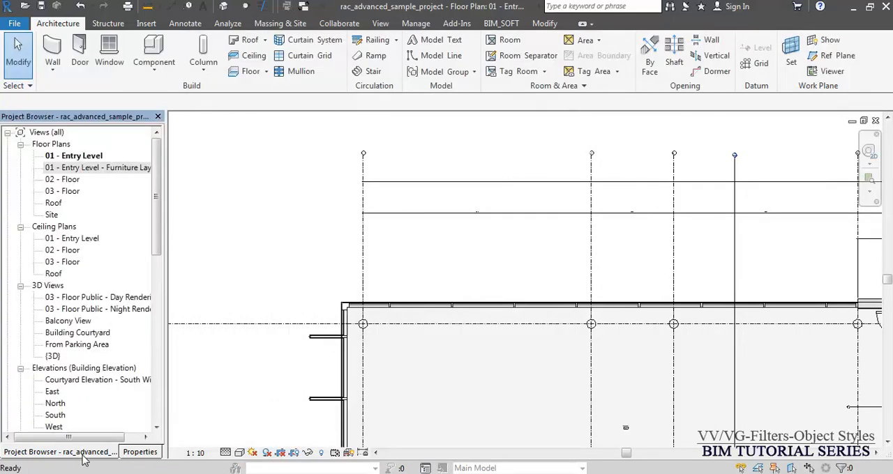
{"action": "left_click", "coordinate": [262, 198]}
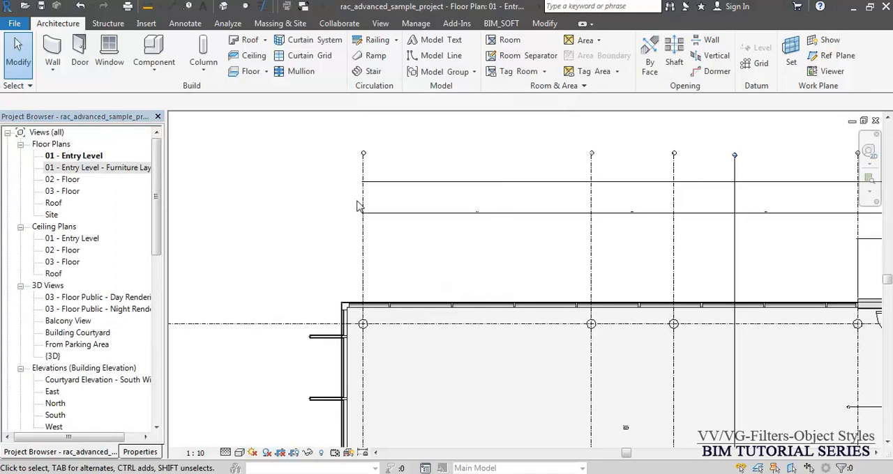
{"action": "left_click", "coordinate": [219, 447]}
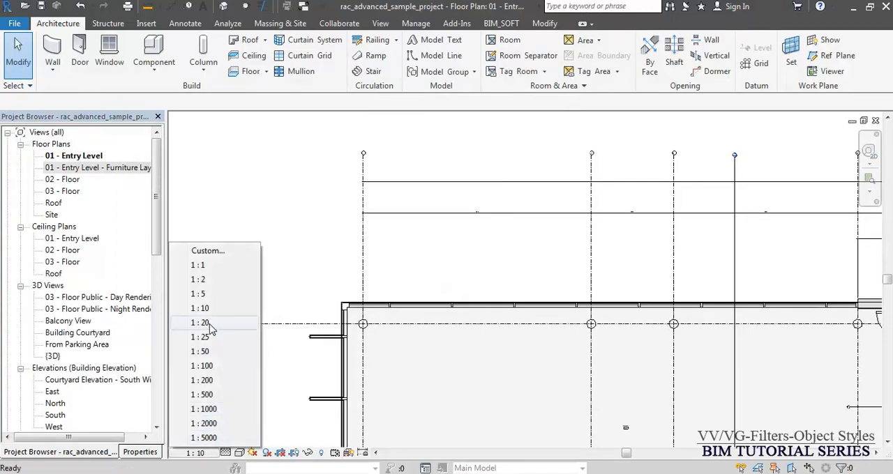
{"action": "left_click", "coordinate": [202, 365]}
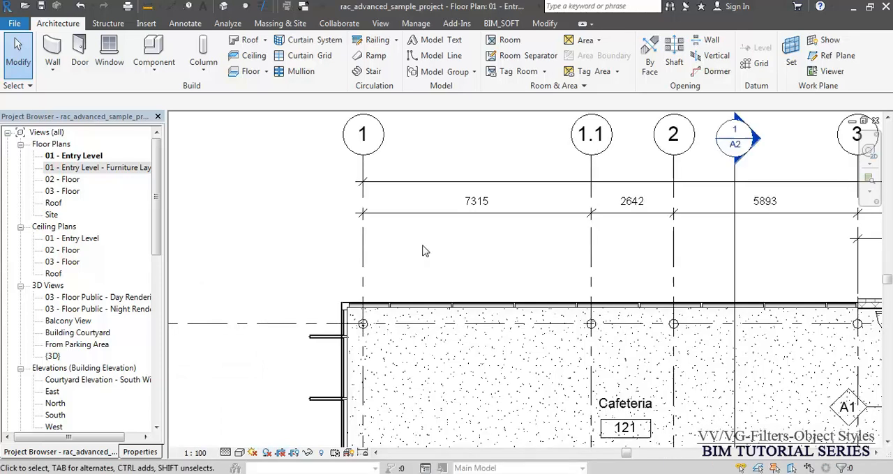
- Turn off the display of all annotation categories in the Entry Level plan's Visibility/Graphic Overrides and apply it
{"action": "scroll", "coordinate": [412, 175], "scroll_direction": "down", "scroll_amount": 2}
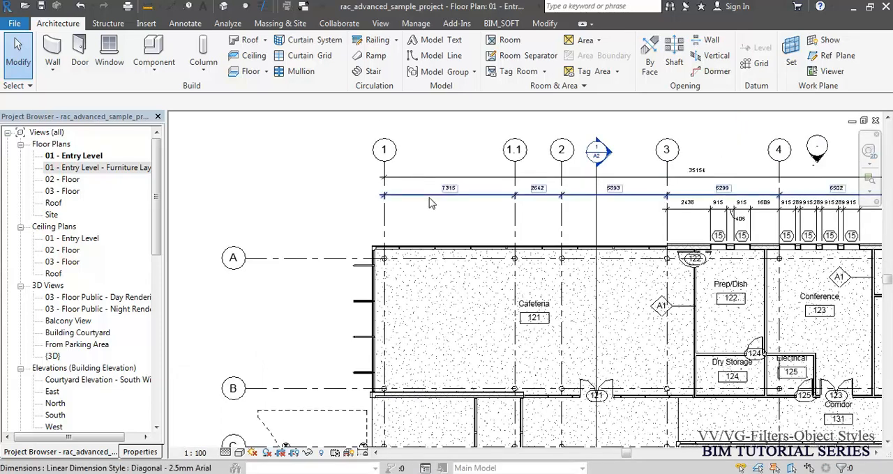
{"action": "key", "text": "v"}
{"action": "key", "text": "g"}
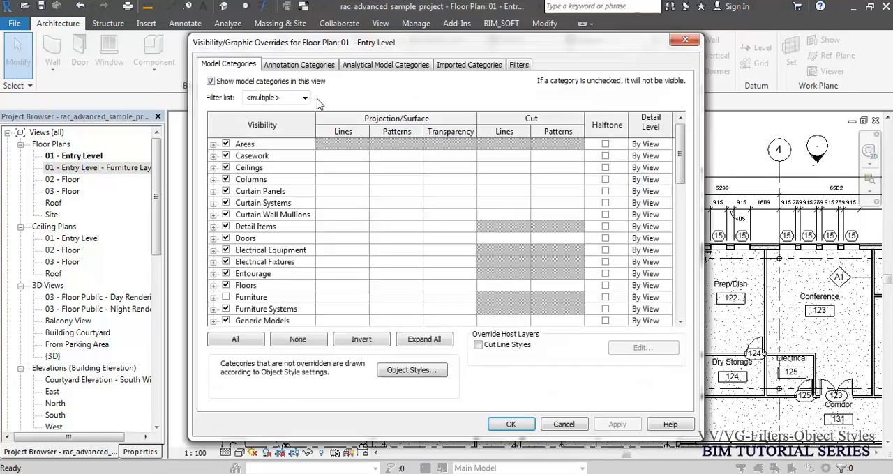
{"action": "left_click", "coordinate": [300, 64]}
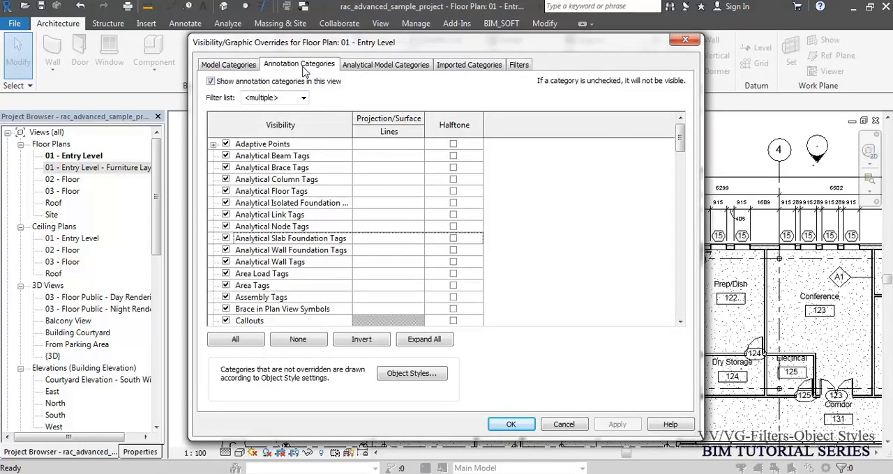
{"action": "left_click", "coordinate": [211, 81]}
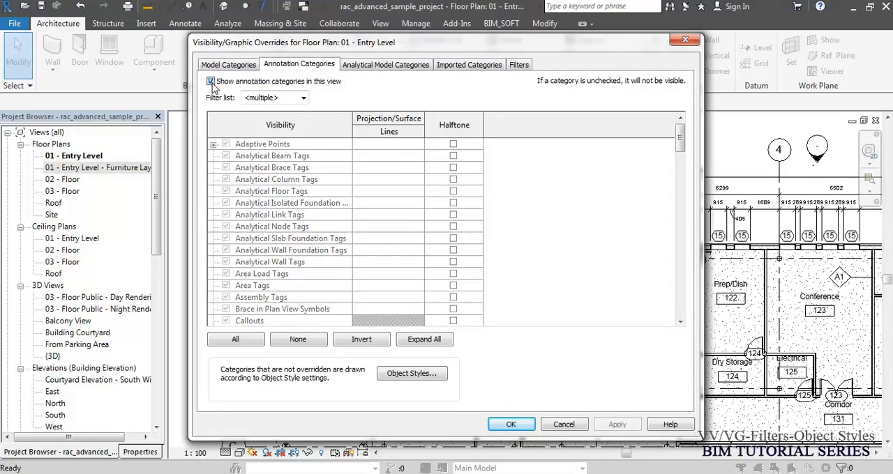
{"action": "left_click", "coordinate": [500, 425]}
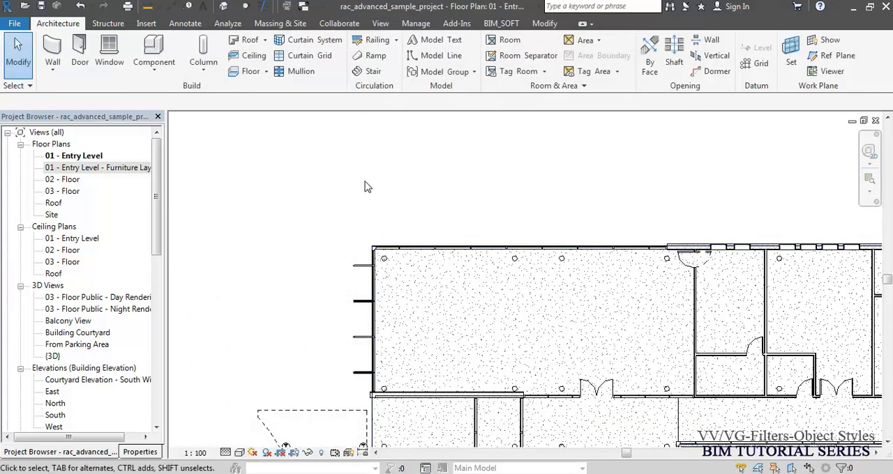
- Turn the display of annotation categories back on in the plan, hide only the Dimensions category and apply the overrides
{"action": "scroll", "coordinate": [364, 186], "scroll_direction": "down", "scroll_amount": 5}
{"action": "key", "text": "v"}
{"action": "key", "text": "g"}
{"action": "left_click", "coordinate": [286, 65]}
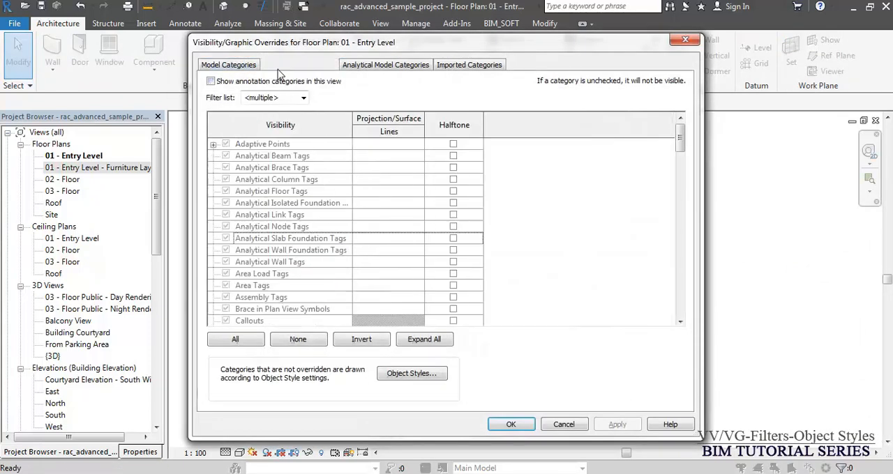
{"action": "left_click", "coordinate": [285, 227]}
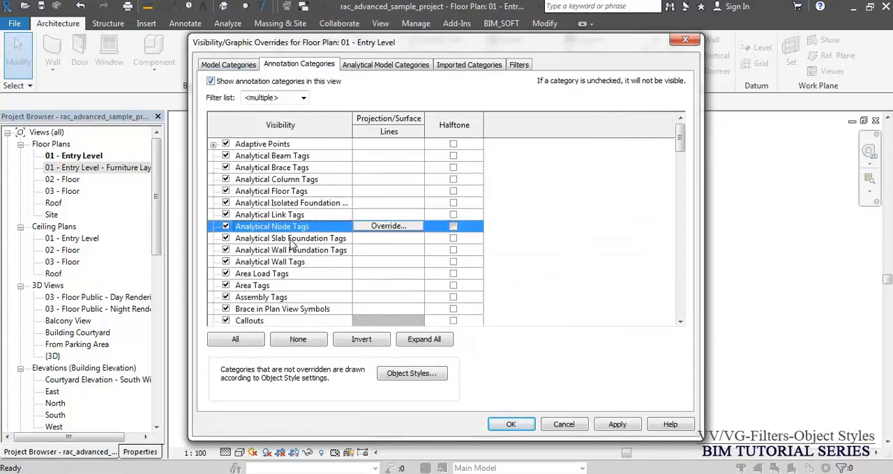
{"action": "scroll", "coordinate": [292, 241], "scroll_direction": "down", "scroll_amount": 4}
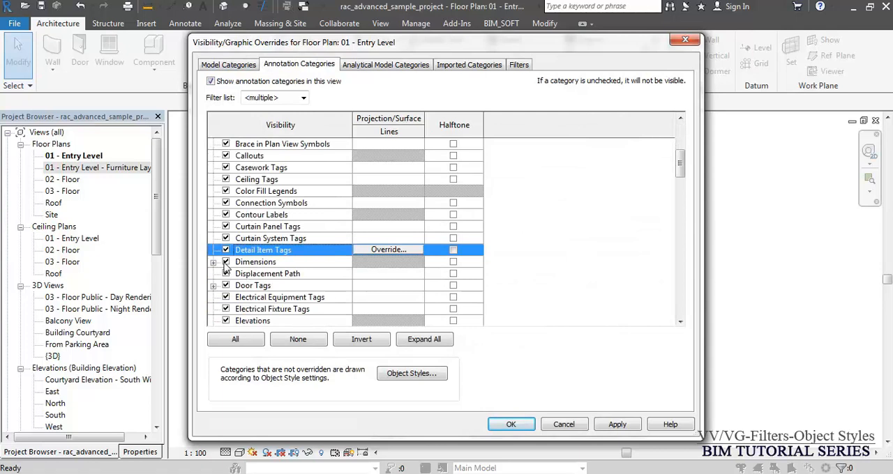
{"action": "left_click", "coordinate": [226, 262]}
{"action": "left_click", "coordinate": [511, 424]}
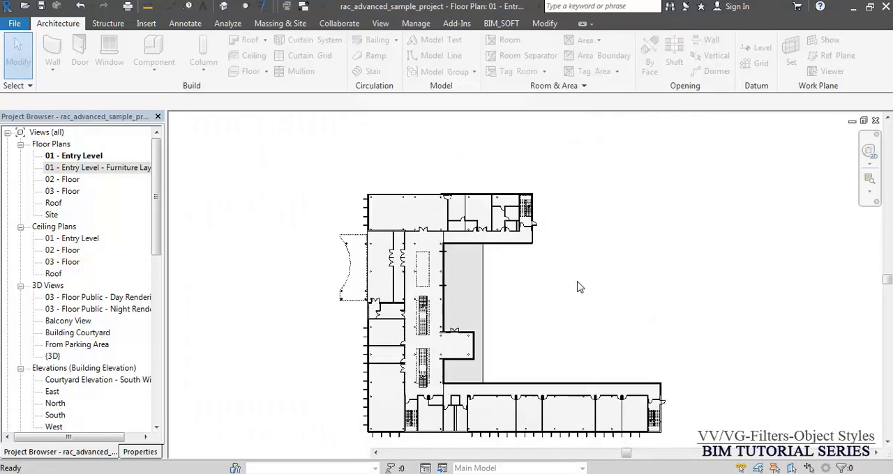
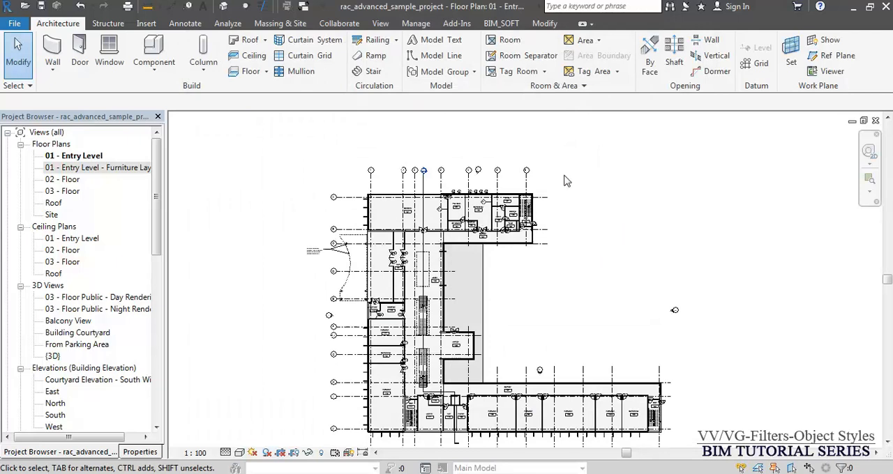
- Select all elements of the Entry Level plan, check the selection's category filter for dimensions, and clear the selection
{"action": "scroll", "coordinate": [576, 190], "scroll_direction": "down", "scroll_amount": 3}
{"action": "left_click_drag", "start_coordinate": [678, 134], "coordinate": [527, 263]}
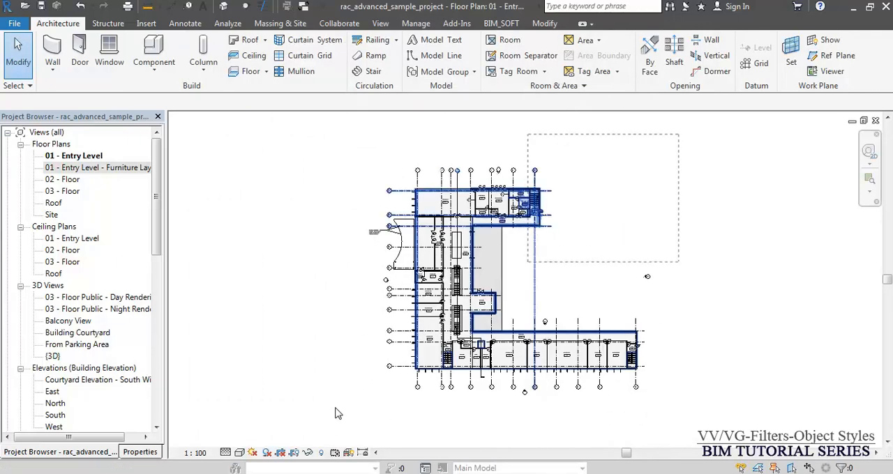
{"action": "left_click_drag", "start_coordinate": [335, 414], "coordinate": [354, 392]}
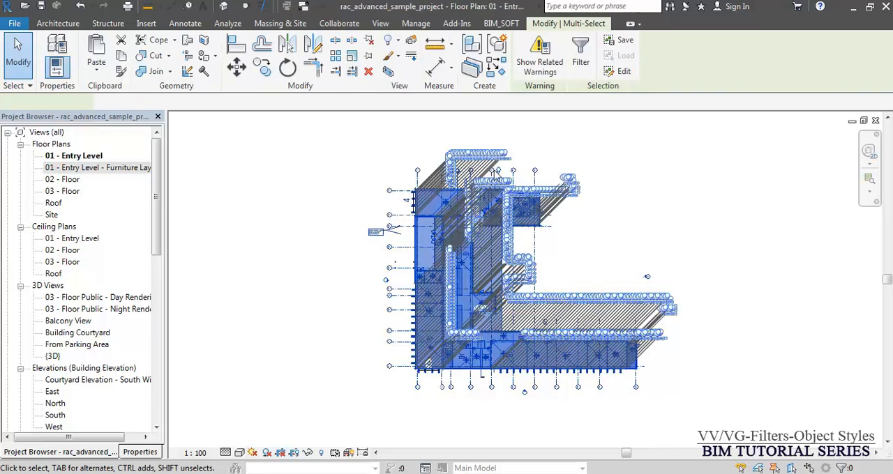
{"action": "left_click", "coordinate": [581, 53]}
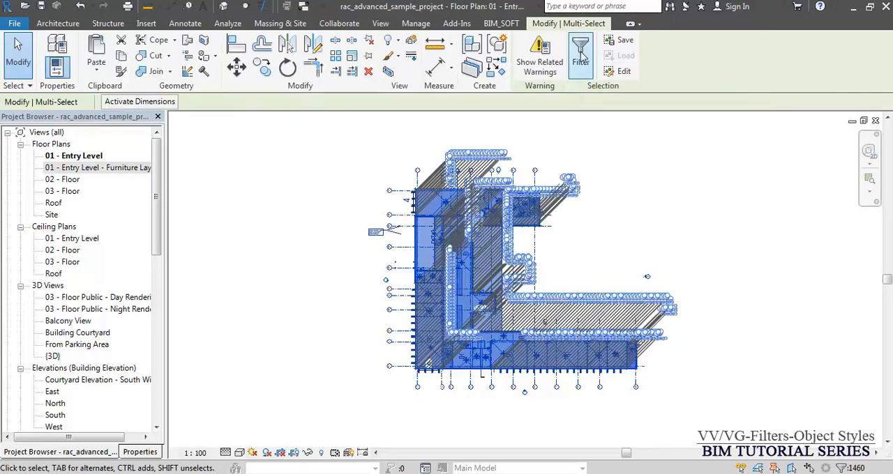
{"action": "left_click", "coordinate": [530, 179]}
{"action": "left_click", "coordinate": [344, 213]}
{"action": "key", "text": "Up"}
{"action": "key", "text": "Down"}
{"action": "key", "text": "Up"}
{"action": "key", "text": "Down"}
{"action": "key", "text": "Up"}
{"action": "key", "text": "Down"}
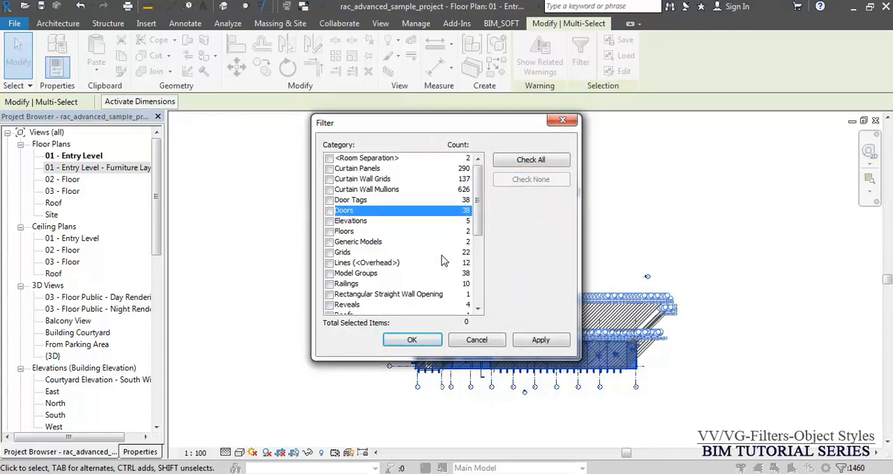
{"action": "key", "text": "Escape"}
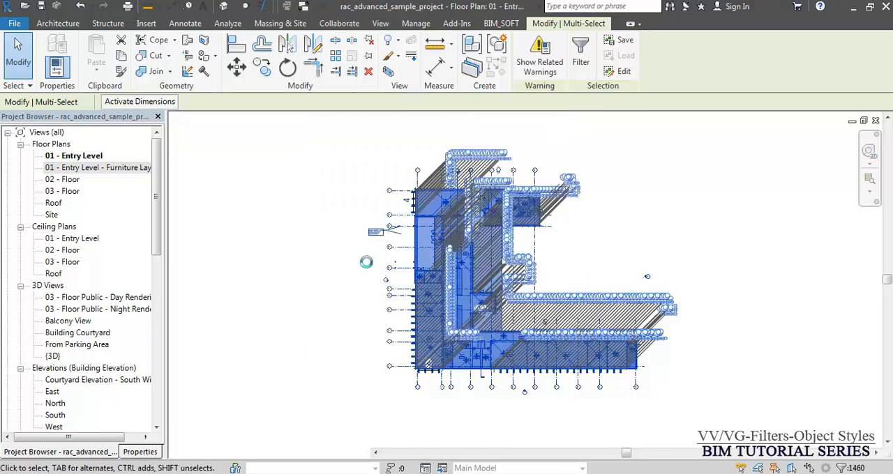
{"action": "left_click", "coordinate": [339, 259]}
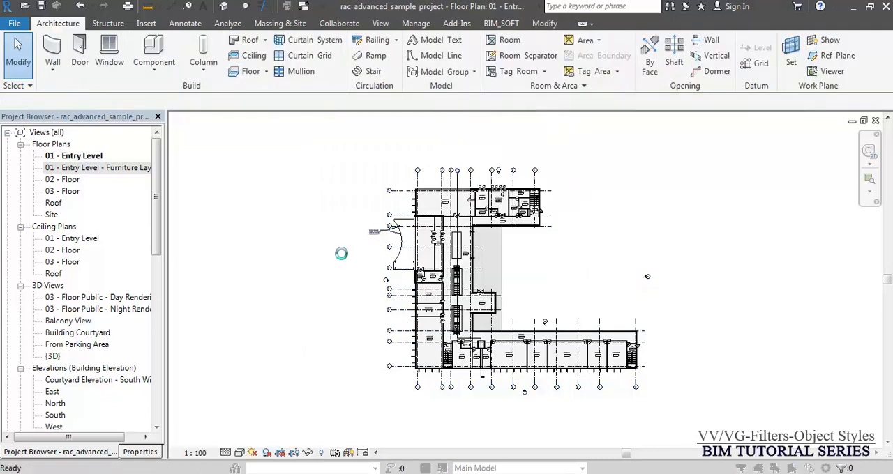
- Turn the Dimensions annotation category back on in the Entry Level plan's Visibility/Graphic Overrides and inspect the dimensions along the upper grids
{"action": "key", "text": "v"}
{"action": "key", "text": "v"}
{"action": "left_click", "coordinate": [307, 67]}
{"action": "left_click", "coordinate": [307, 228]}
{"action": "key", "text": "d"}
{"action": "left_click", "coordinate": [225, 262]}
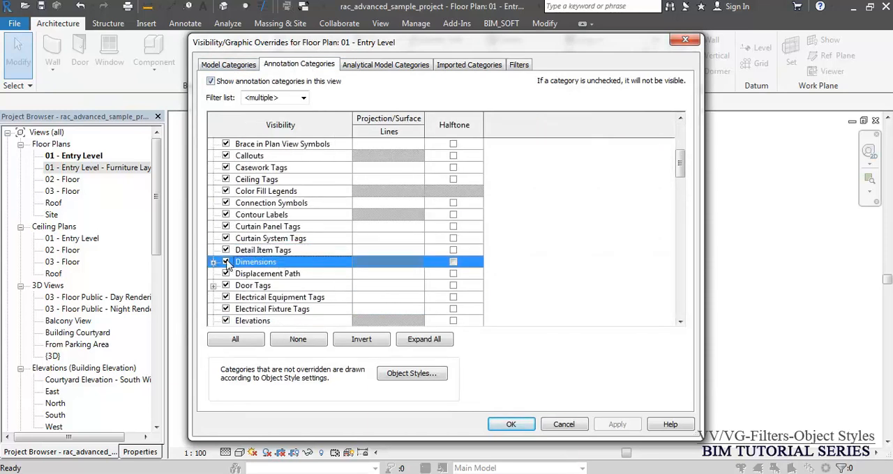
{"action": "left_click", "coordinate": [514, 424]}
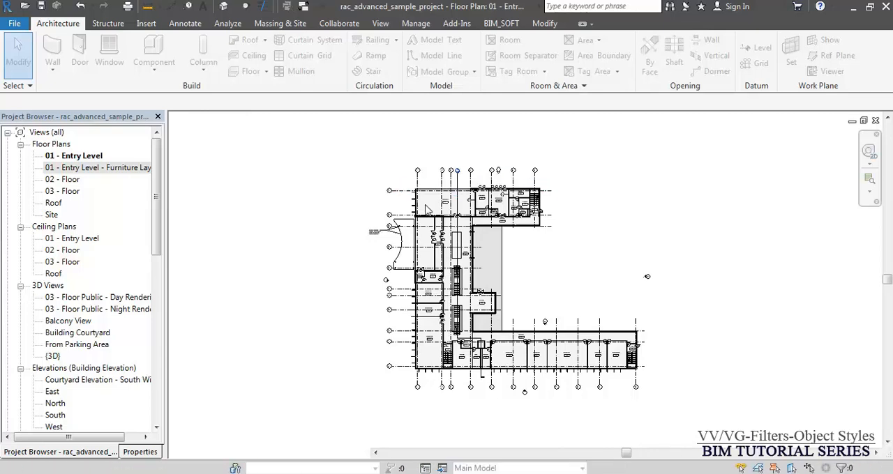
{"action": "scroll", "coordinate": [433, 184], "scroll_direction": "up", "scroll_amount": 5}
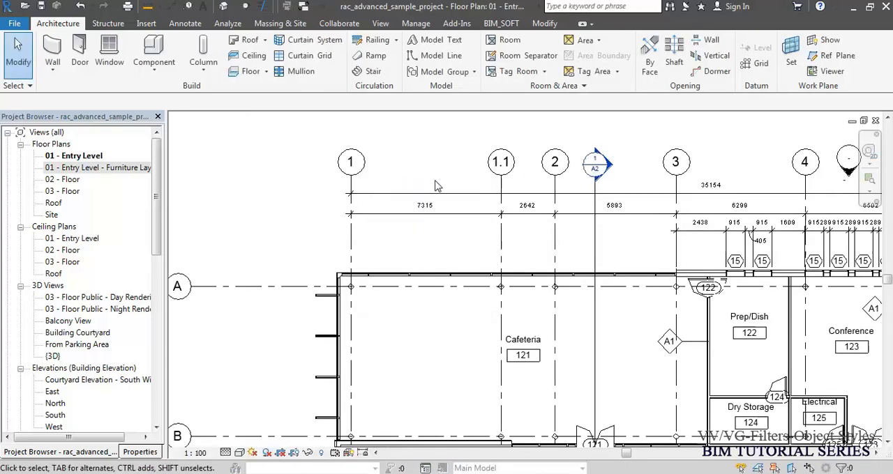
{"action": "scroll", "coordinate": [433, 184], "scroll_direction": "up", "scroll_amount": 3}
{"action": "middle_click", "coordinate": [427, 204]}
{"action": "middle_click", "coordinate": [426, 204]}
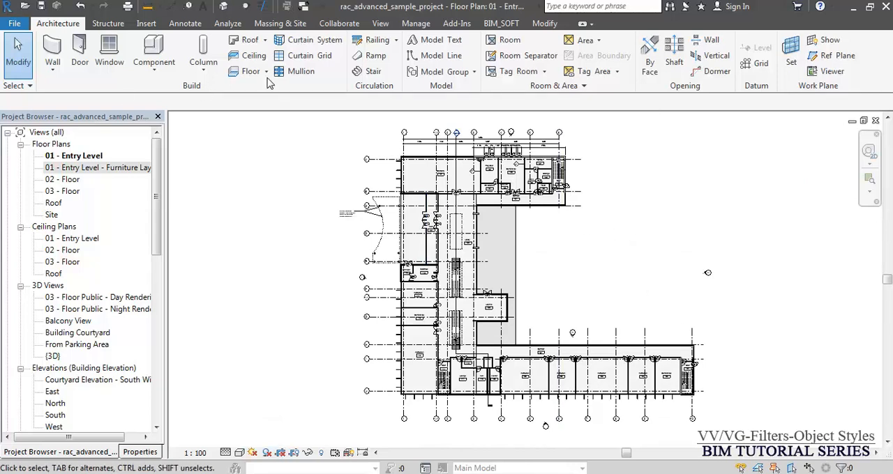
- Review the plan's analytical, imported and filter override settings, including the dialogs for adding and defining filters, without changing anything
{"action": "left_click", "coordinate": [382, 24]}
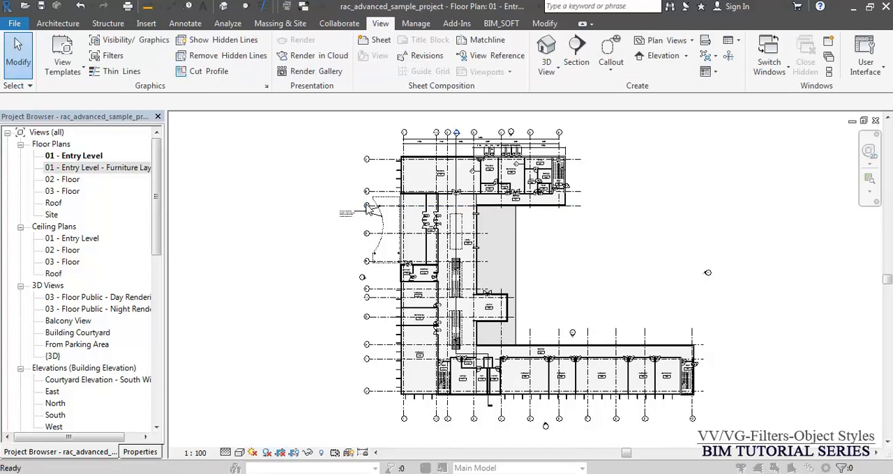
{"action": "key", "text": "v"}
{"action": "key", "text": "v"}
{"action": "left_click", "coordinate": [388, 68]}
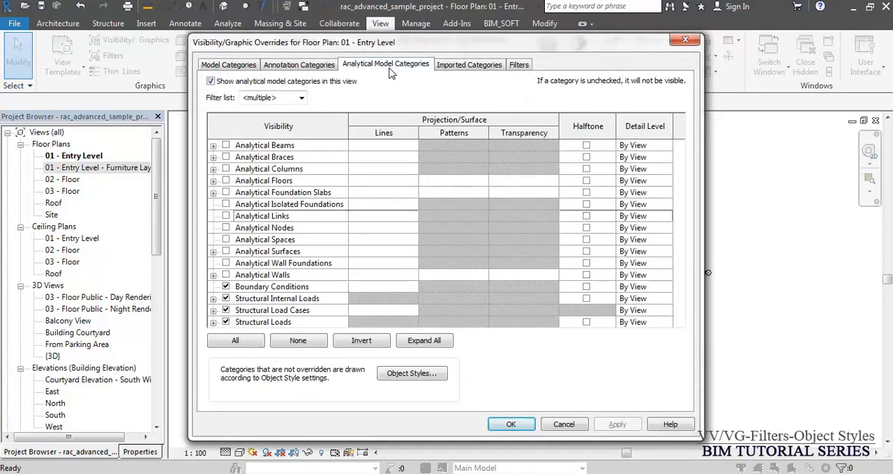
{"action": "left_click", "coordinate": [464, 64]}
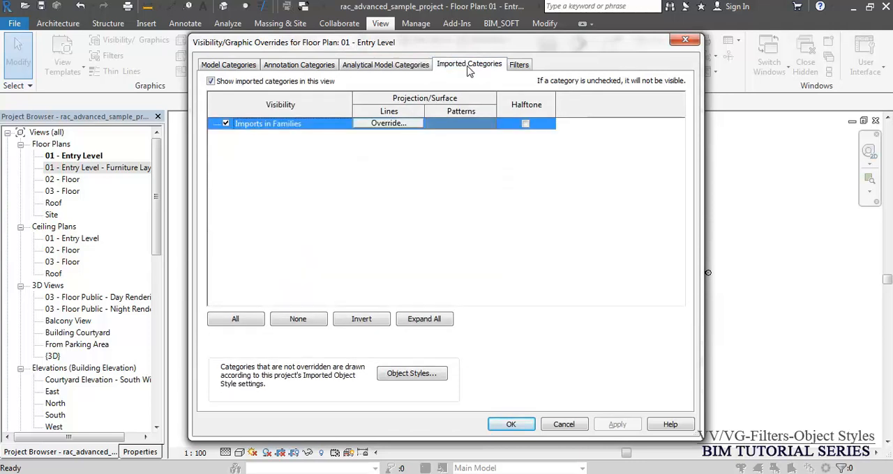
{"action": "left_click", "coordinate": [519, 64]}
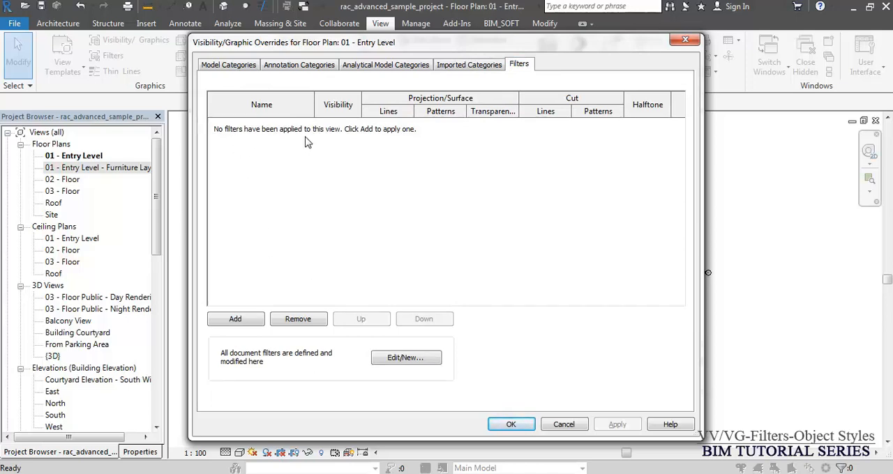
{"action": "left_click", "coordinate": [259, 318]}
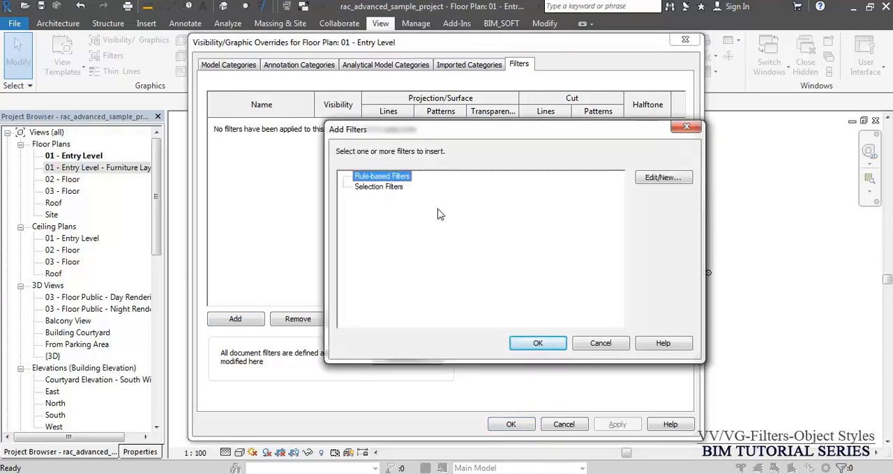
{"action": "left_click", "coordinate": [671, 180]}
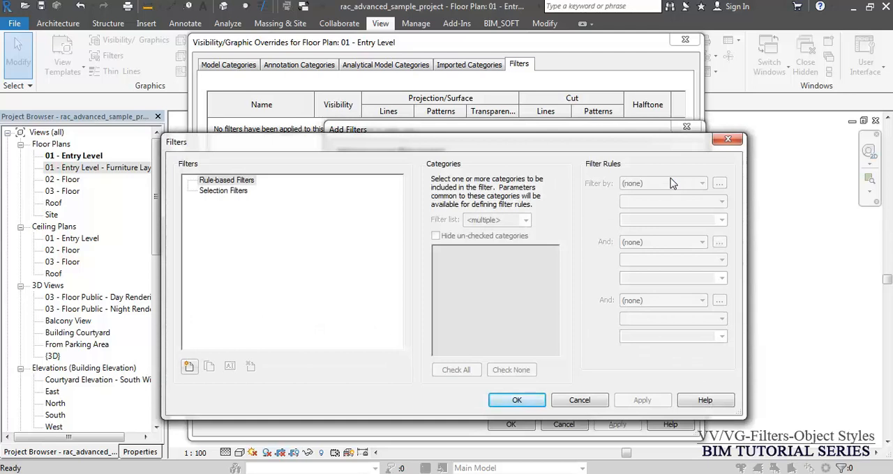
{"action": "key", "text": "Escape"}
{"action": "key", "text": "Escape"}
{"action": "key", "text": "Escape"}
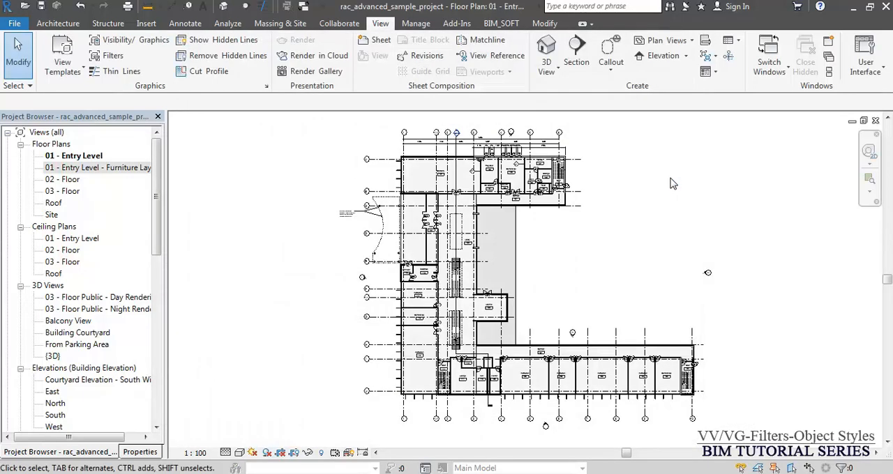
- Create a new rule-based filter named "In Scoe" with the Define rules option
{"action": "left_click", "coordinate": [109, 56]}
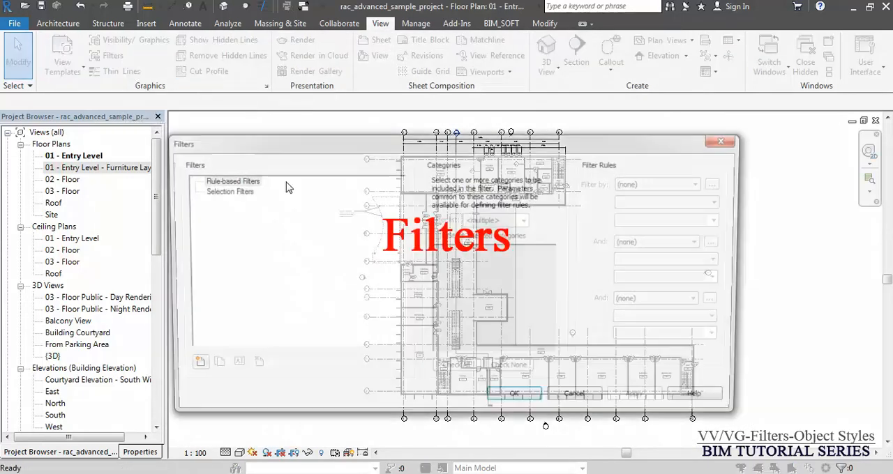
{"action": "left_click", "coordinate": [244, 183]}
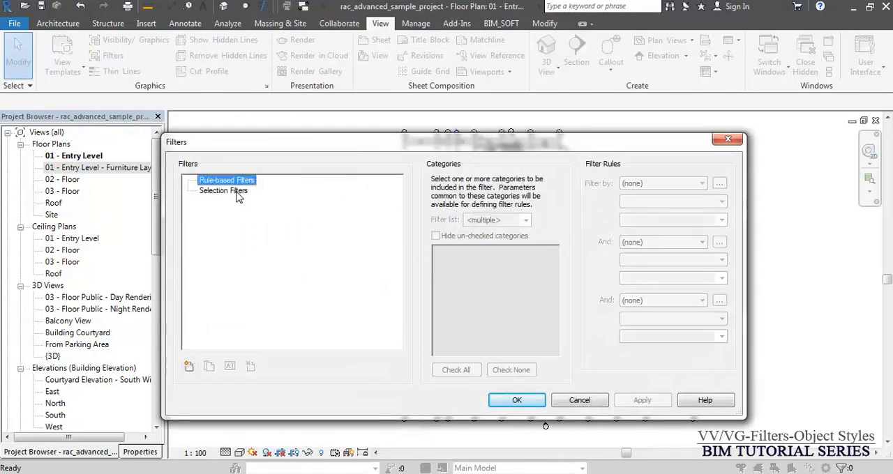
{"action": "left_click", "coordinate": [237, 194]}
{"action": "left_click", "coordinate": [237, 180]}
{"action": "left_click", "coordinate": [188, 367]}
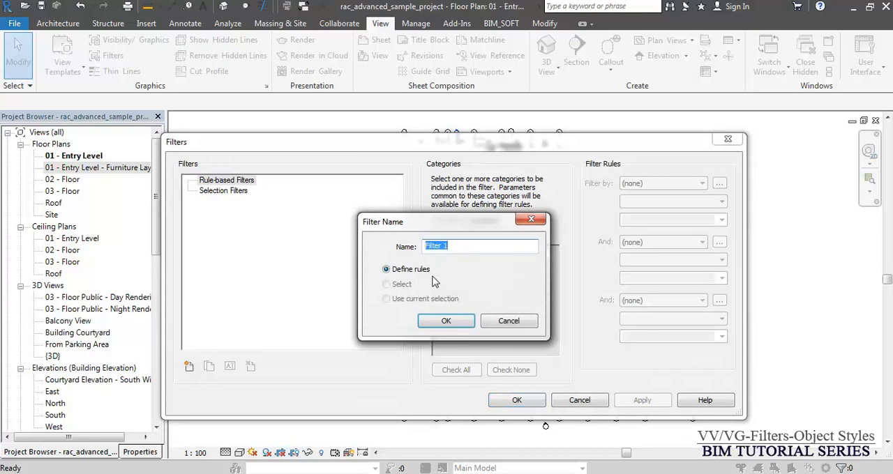
{"action": "type", "text": "In Scoe"}
{"action": "left_click", "coordinate": [450, 321]}
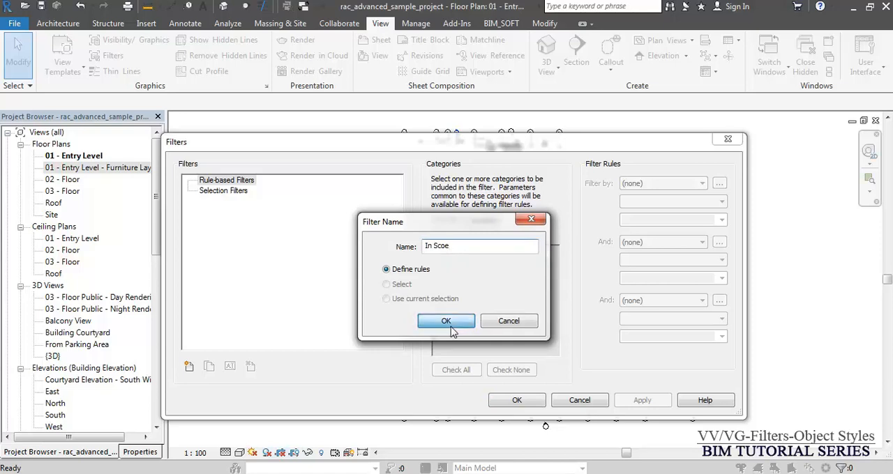
- Include the Walls and Doors categories in the new filter and hide the unchecked categories
{"action": "left_click", "coordinate": [225, 191]}
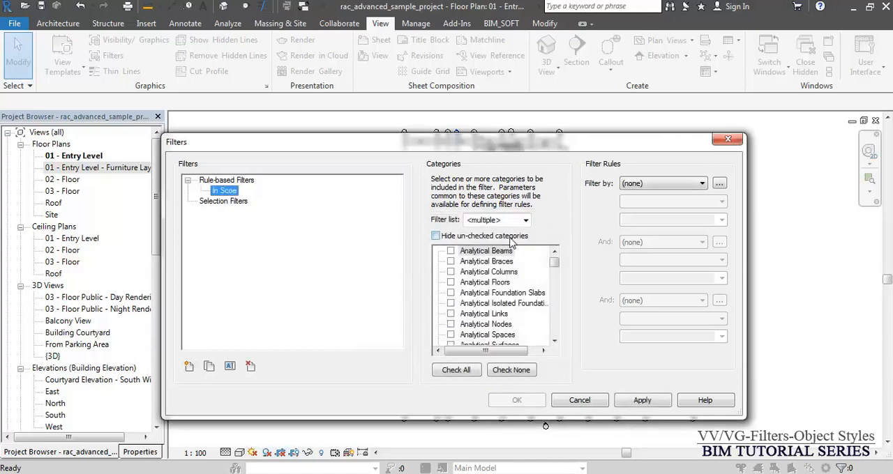
{"action": "left_click", "coordinate": [493, 304]}
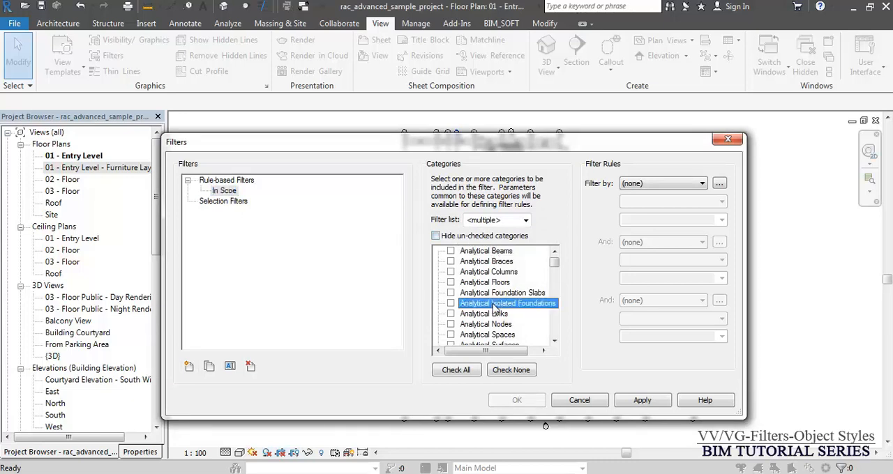
{"action": "key", "text": "w"}
{"action": "left_click", "coordinate": [450, 324]}
{"action": "left_click", "coordinate": [491, 293]}
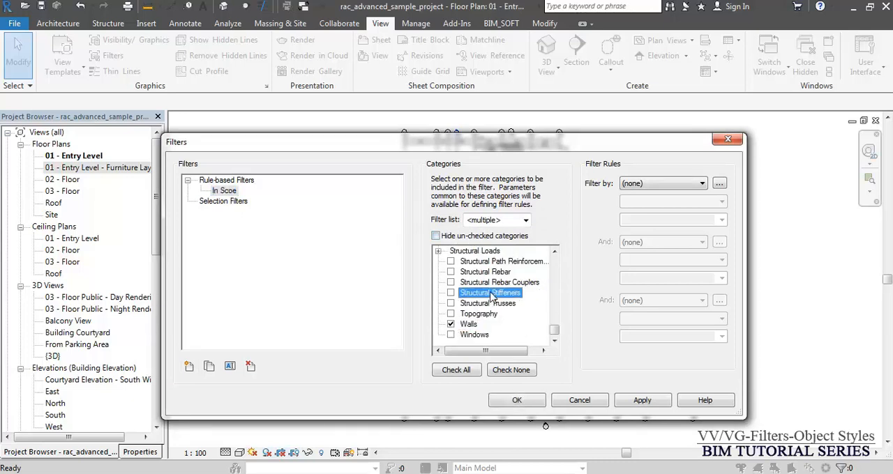
{"action": "key", "text": "d"}
{"action": "left_click", "coordinate": [450, 273]}
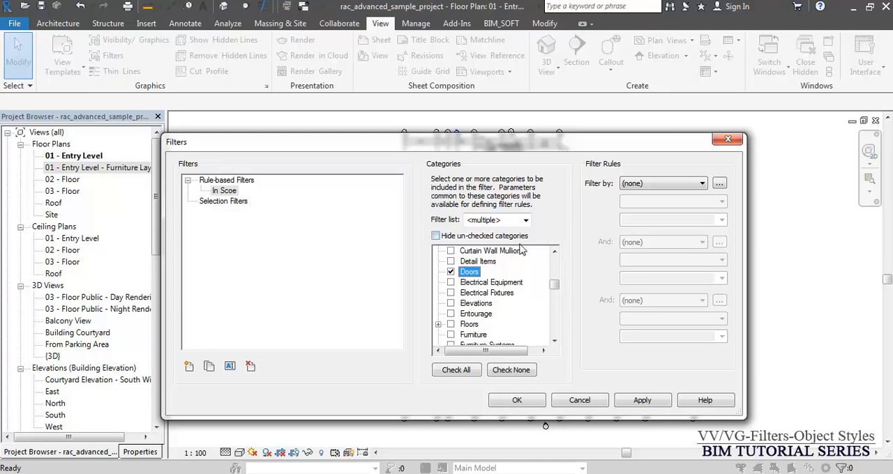
{"action": "left_click", "coordinate": [451, 241]}
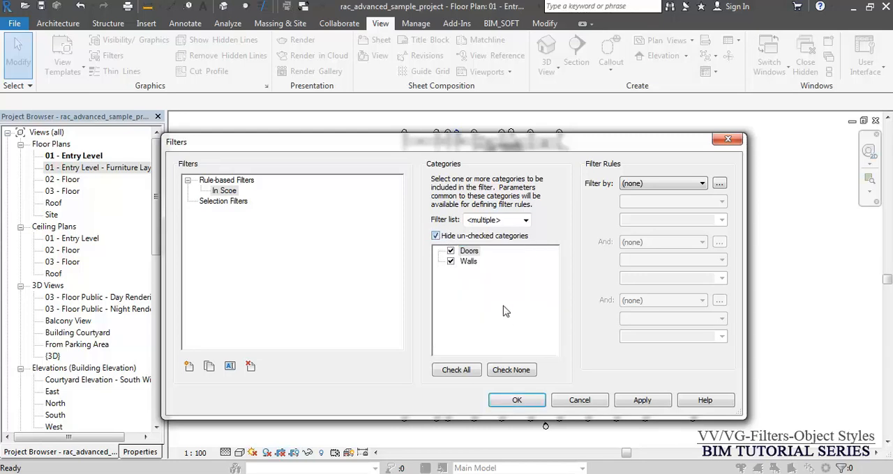
{"action": "left_click", "coordinate": [496, 304]}
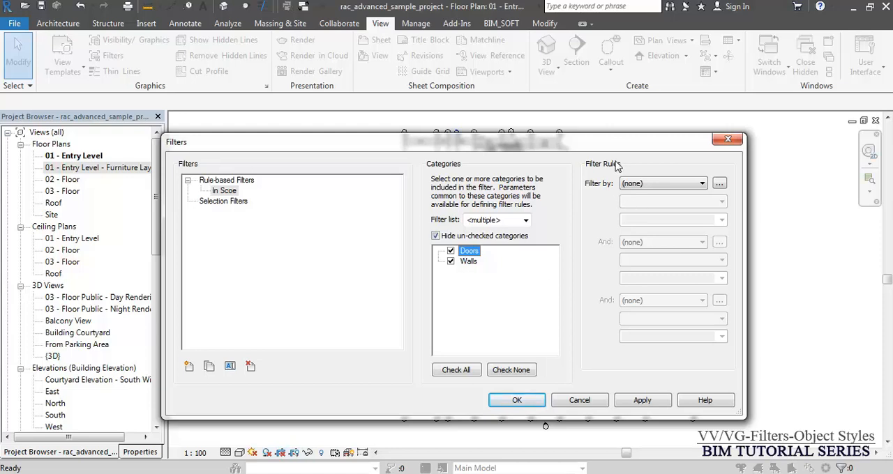
- Define the filter's first rule as Comments equals "In Scope"
{"action": "left_click", "coordinate": [653, 185]}
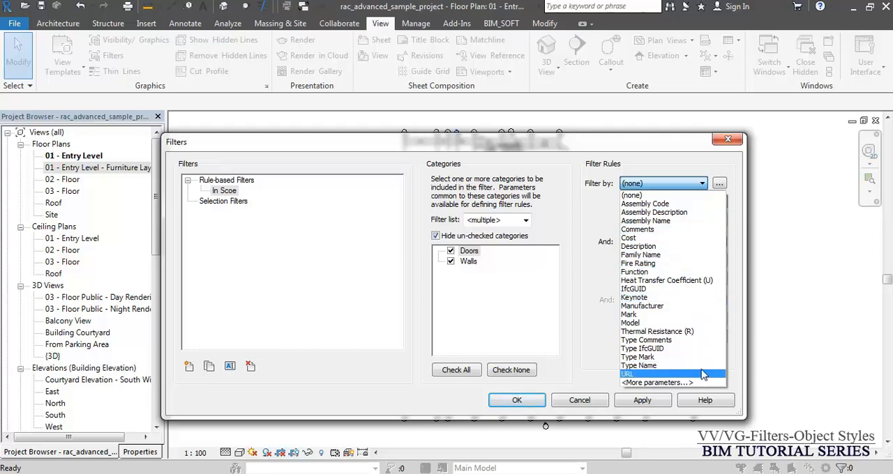
{"action": "left_click", "coordinate": [656, 230]}
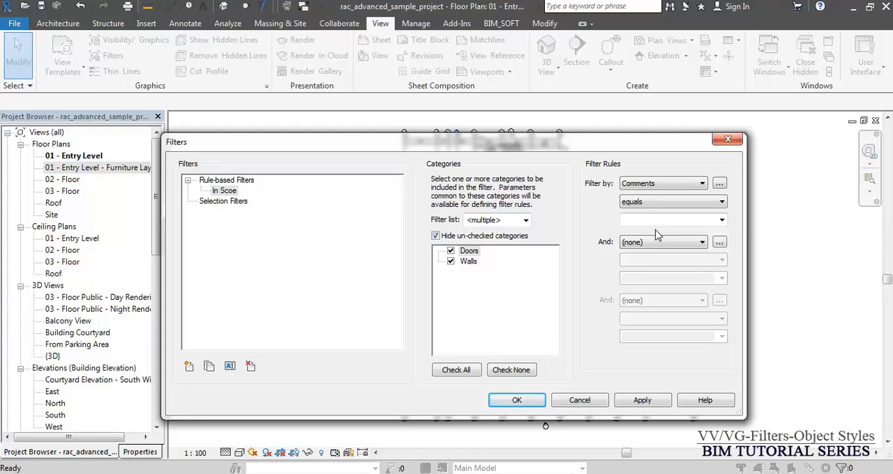
{"action": "left_click", "coordinate": [668, 203]}
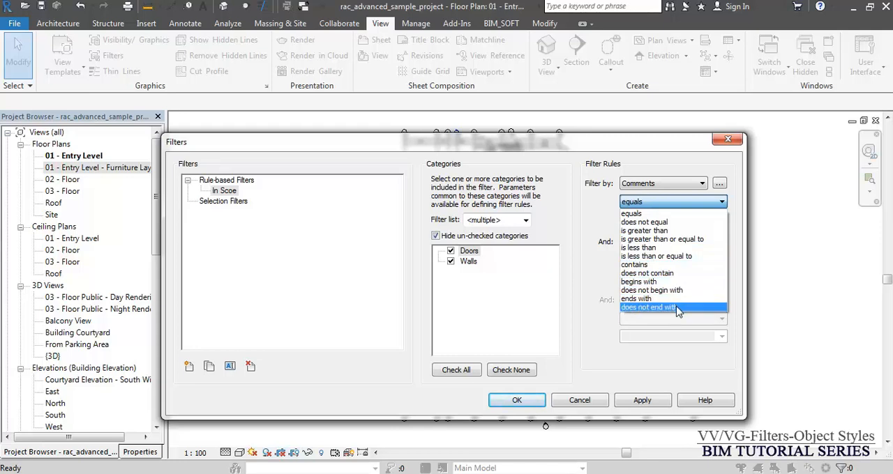
{"action": "key", "text": "Escape"}
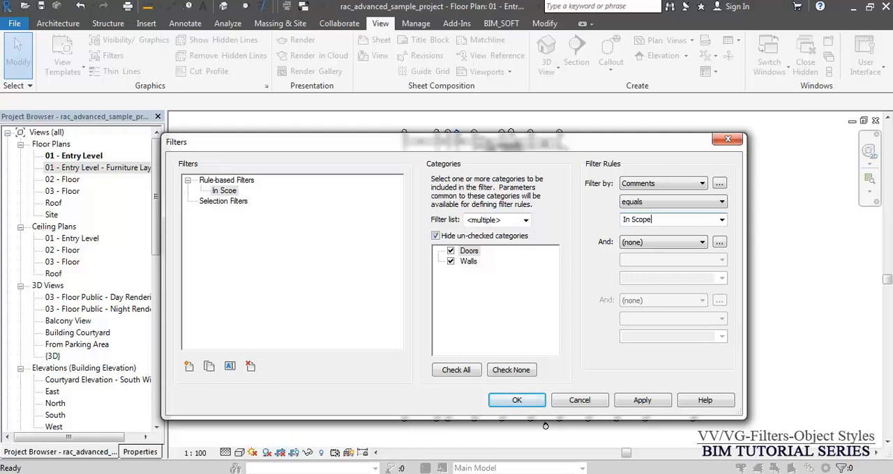
{"action": "key", "text": "Tab"}
- Copy the first rule's value text "In Scope" and look through the parameters available for a second rule, leaving it at (none)
{"action": "left_click_drag", "start_coordinate": [657, 222], "coordinate": [606, 226]}
{"action": "right_click", "coordinate": [643, 221]}
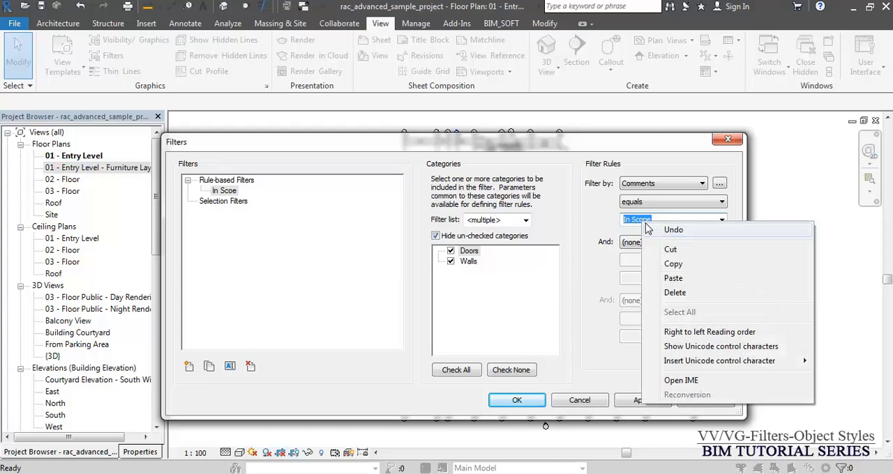
{"action": "left_click", "coordinate": [675, 265]}
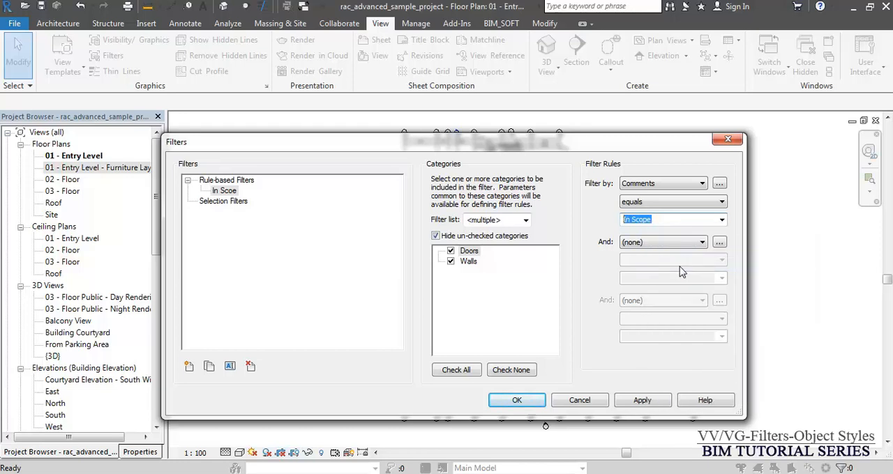
{"action": "left_click", "coordinate": [663, 245]}
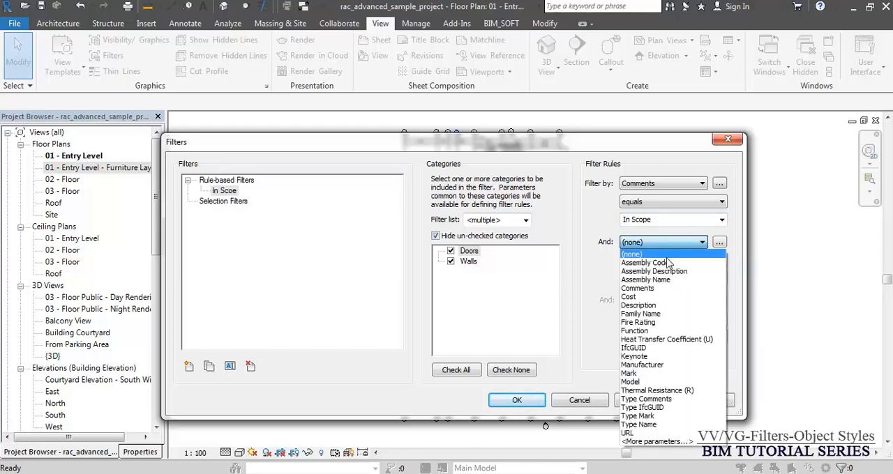
{"action": "left_click", "coordinate": [616, 269]}
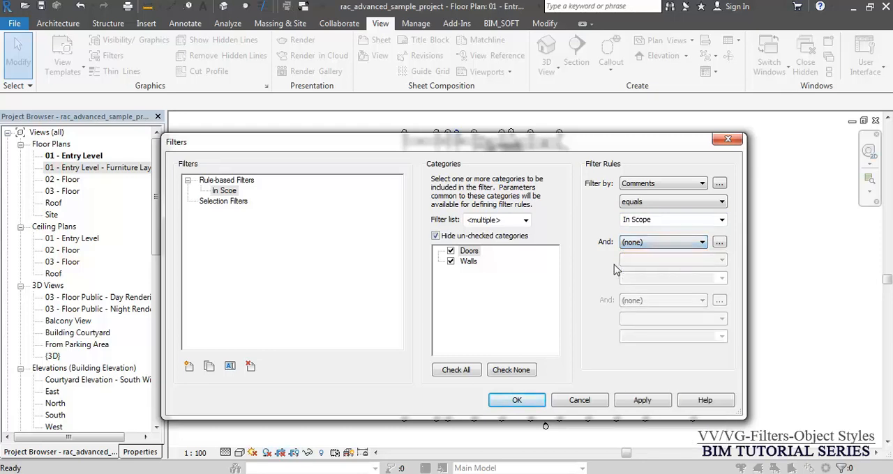
- Save the filter definition and set the Comments of the short 225 mm concrete wall below the Lounge to "In Scope"
{"action": "left_click", "coordinate": [514, 402]}
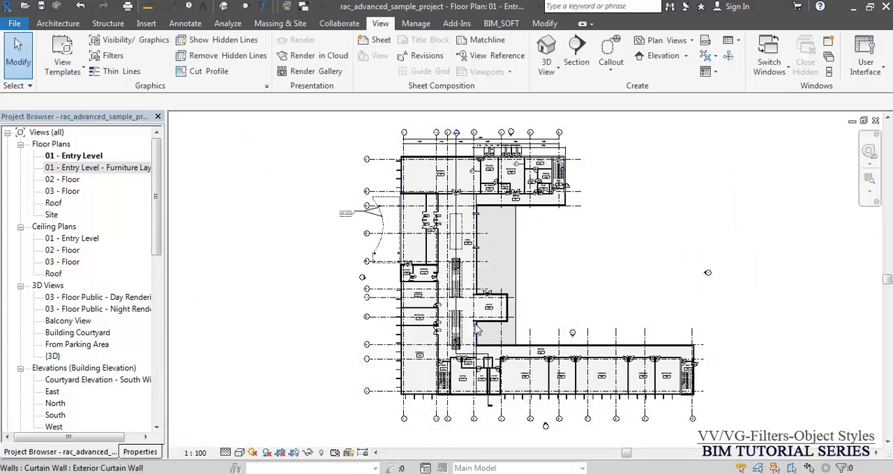
{"action": "scroll", "coordinate": [477, 323], "scroll_direction": "up", "scroll_amount": 5}
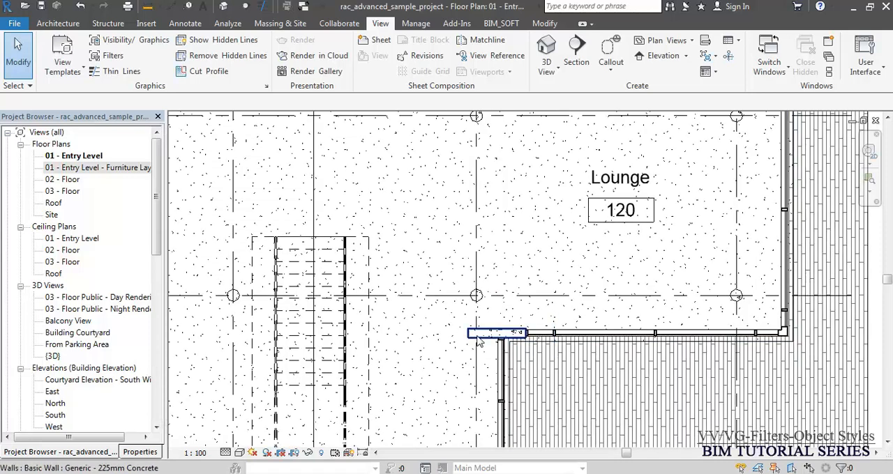
{"action": "left_click", "coordinate": [478, 334]}
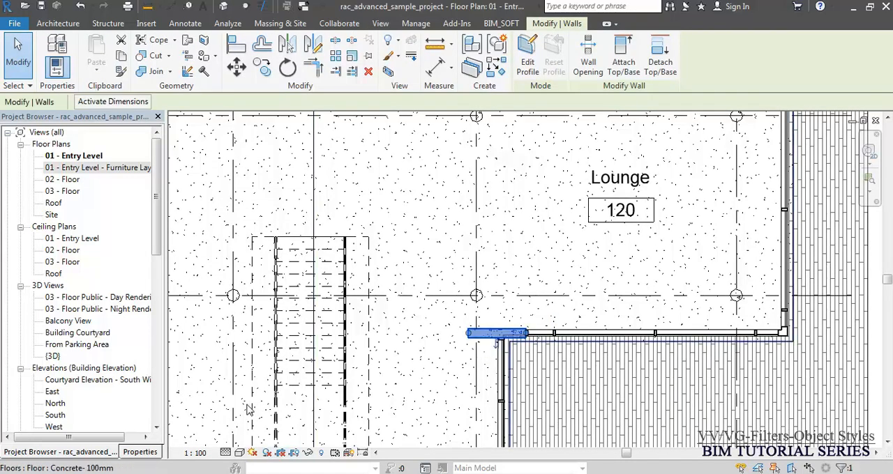
{"action": "left_click", "coordinate": [140, 451]}
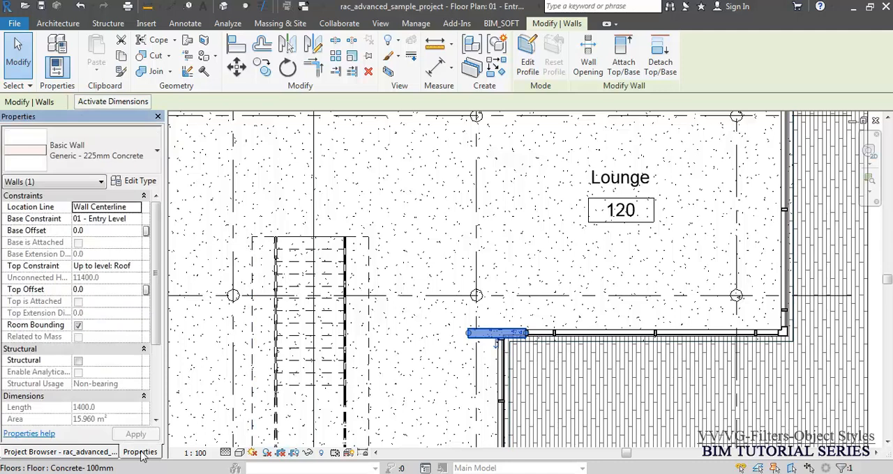
{"action": "scroll", "coordinate": [90, 352], "scroll_direction": "down", "scroll_amount": 3}
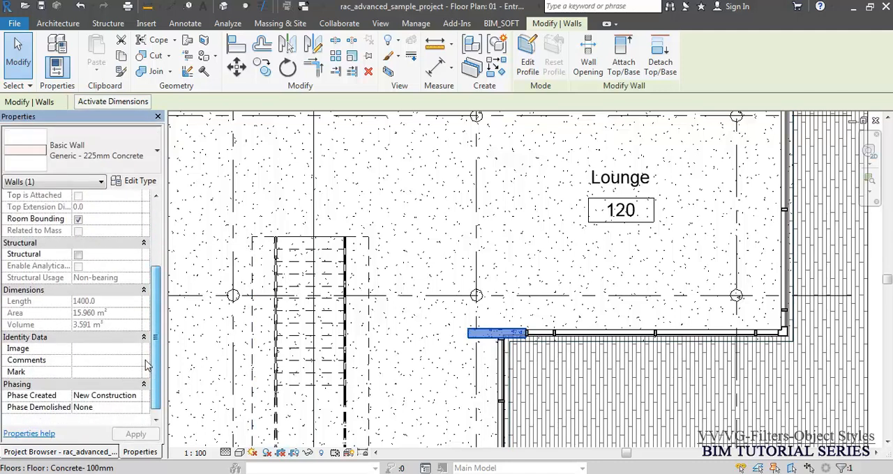
{"action": "left_click", "coordinate": [95, 360]}
{"action": "type", "text": "In Scope"}
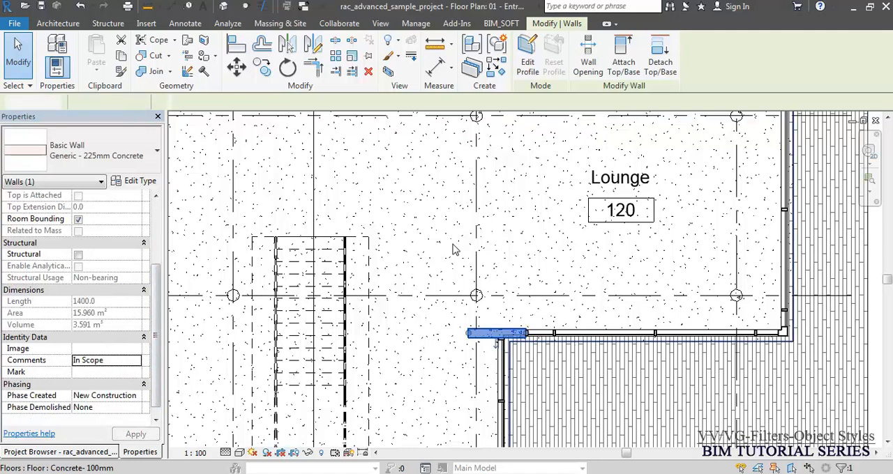
{"action": "key", "text": "Escape"}
- Set the Comments of the 138 mm interior partition wall beside door 118 to "In Scope"
{"action": "scroll", "coordinate": [473, 347], "scroll_direction": "down", "scroll_amount": 3}
{"action": "scroll", "coordinate": [473, 347], "scroll_direction": "down", "scroll_amount": 1}
{"action": "scroll", "coordinate": [310, 160], "scroll_direction": "up", "scroll_amount": 6}
{"action": "scroll", "coordinate": [357, 247], "scroll_direction": "up", "scroll_amount": 5}
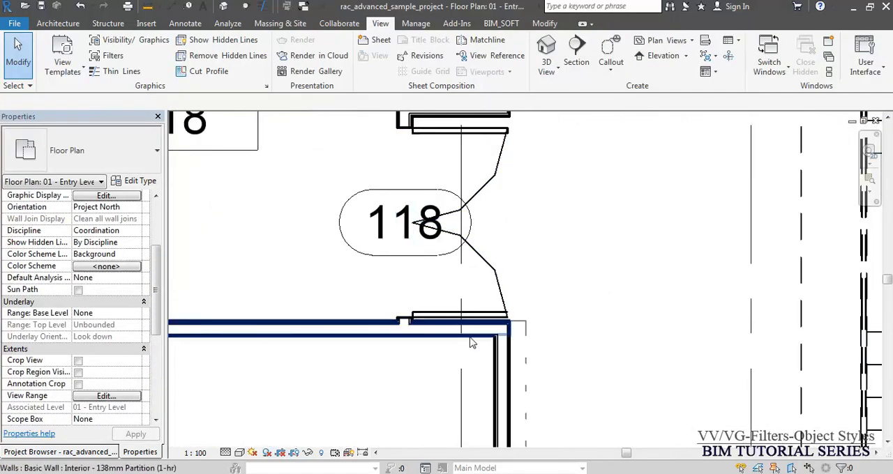
{"action": "left_click", "coordinate": [500, 377]}
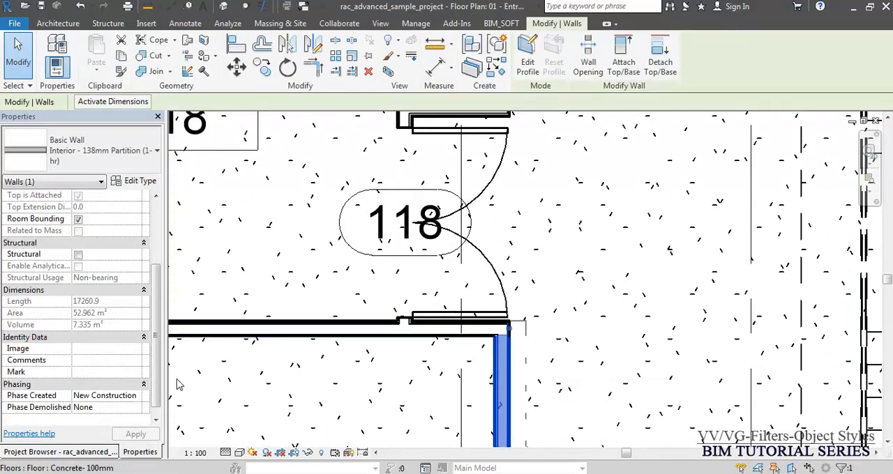
{"action": "left_click", "coordinate": [100, 361]}
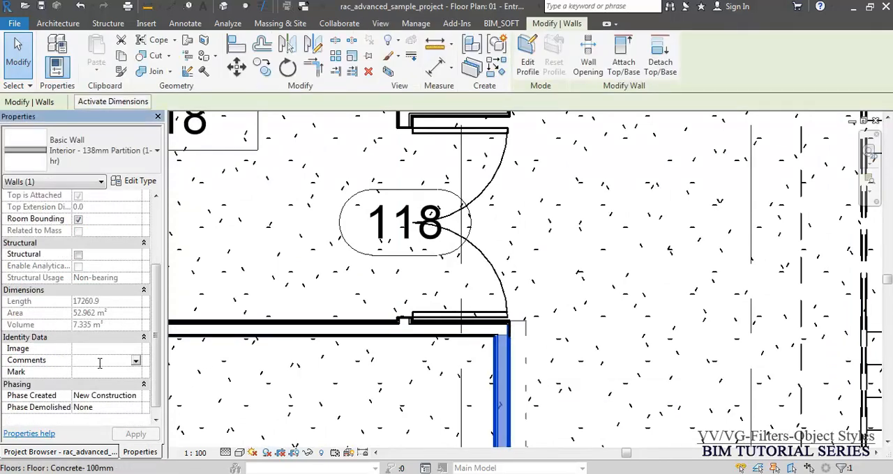
{"action": "key", "text": "ctrl+v"}
{"action": "key", "text": "Return"}
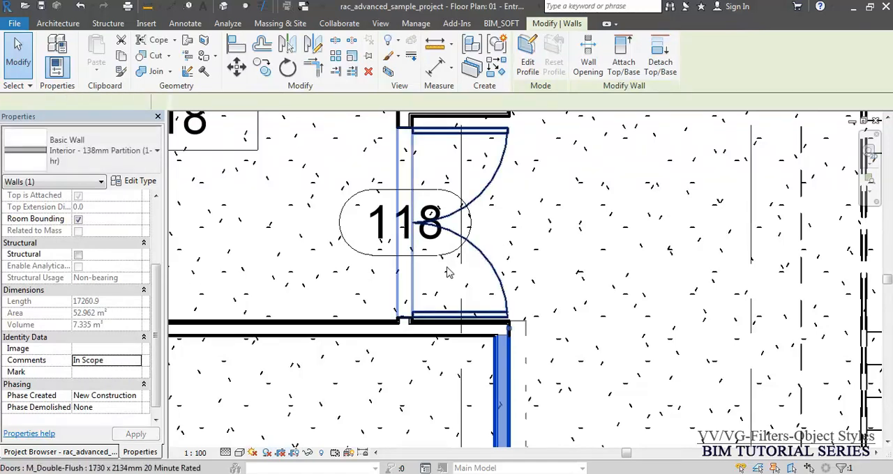
- Set the Comments of double door 118 to "In Scope" and clear the selection
{"action": "left_click", "coordinate": [487, 264]}
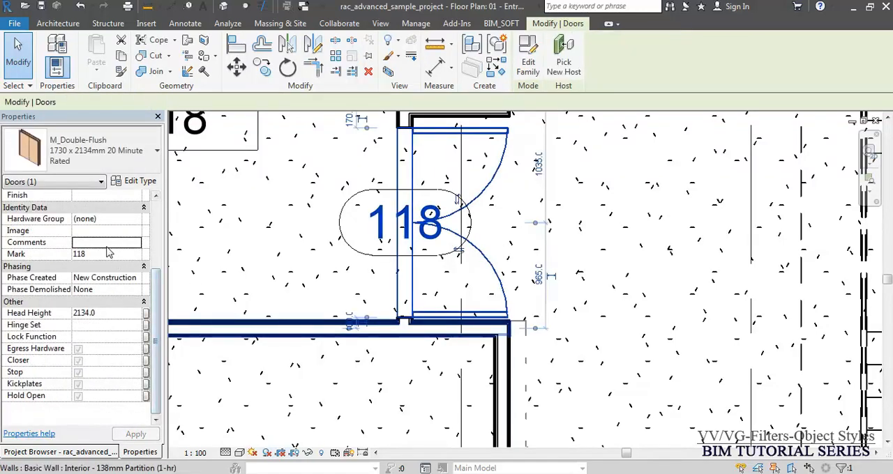
{"action": "key", "text": "ctrl+v"}
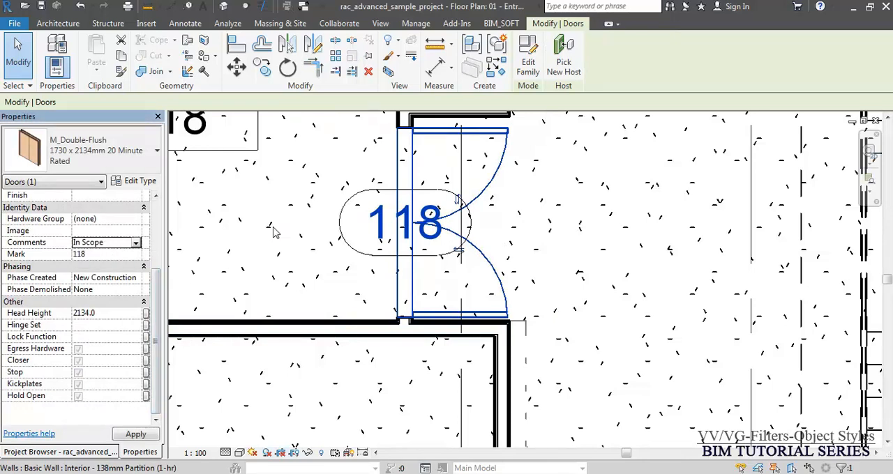
{"action": "left_click", "coordinate": [613, 248]}
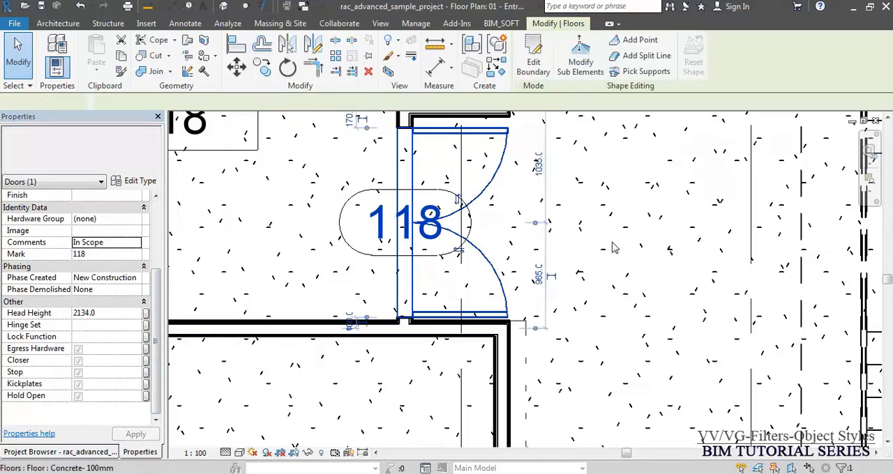
{"action": "key", "text": "Escape"}
- Add the "In Scoe" filter to the Visibility/Graphic Overrides of the 01 - Entry Level floor plan
{"action": "scroll", "coordinate": [418, 206], "scroll_direction": "down", "scroll_amount": 5}
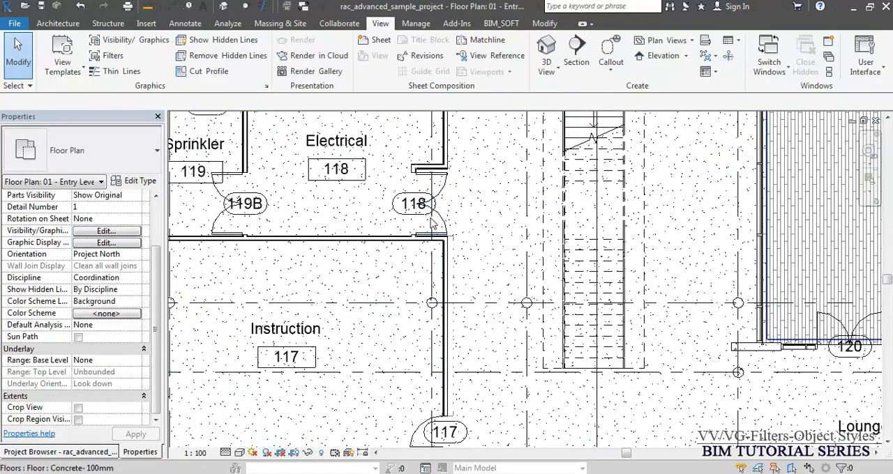
{"action": "middle_click_drag", "start_coordinate": [719, 341], "coordinate": [559, 224]}
{"action": "scroll", "coordinate": [615, 301], "scroll_direction": "down", "scroll_amount": 2}
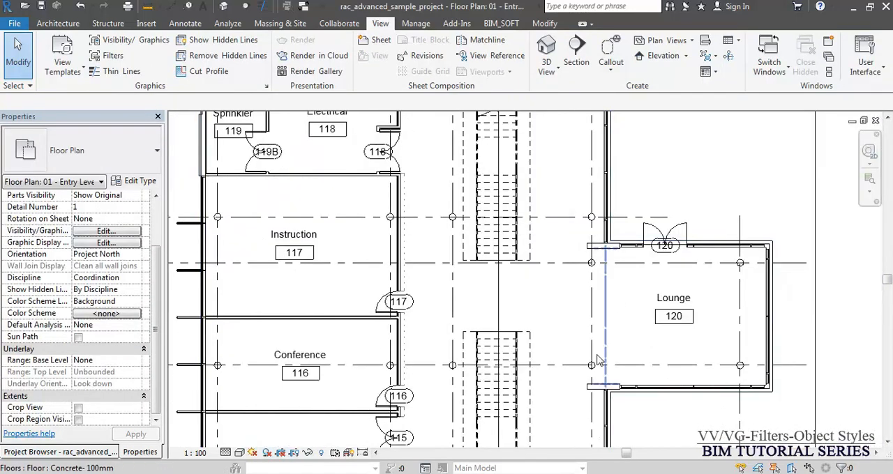
{"action": "left_click", "coordinate": [591, 392]}
{"action": "key", "text": "Escape"}
{"action": "key", "text": "v"}
{"action": "key", "text": "v"}
{"action": "left_click", "coordinate": [518, 65]}
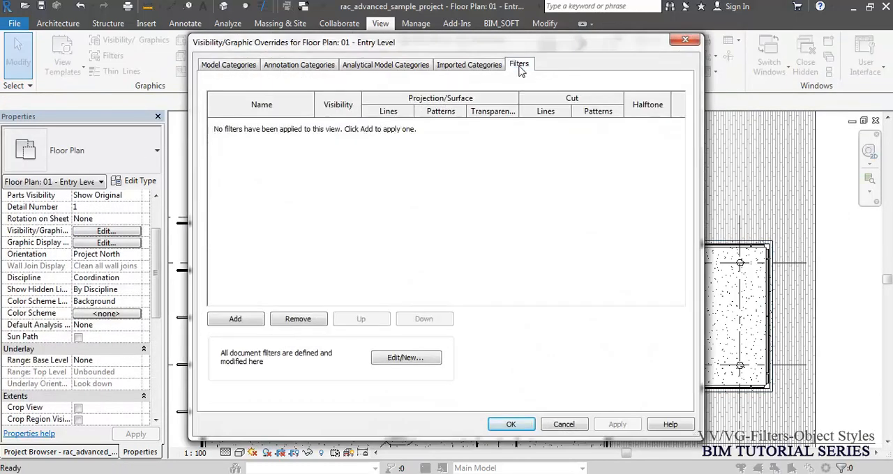
{"action": "left_click", "coordinate": [235, 321]}
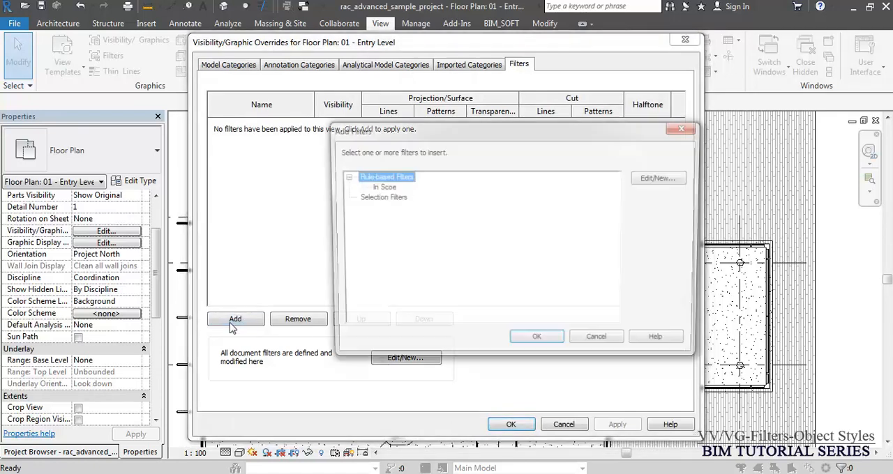
{"action": "left_click", "coordinate": [386, 187]}
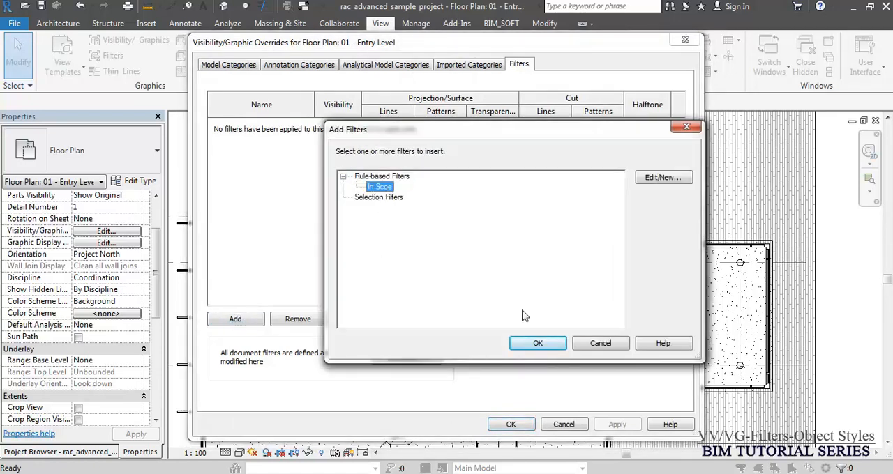
{"action": "left_click", "coordinate": [536, 348]}
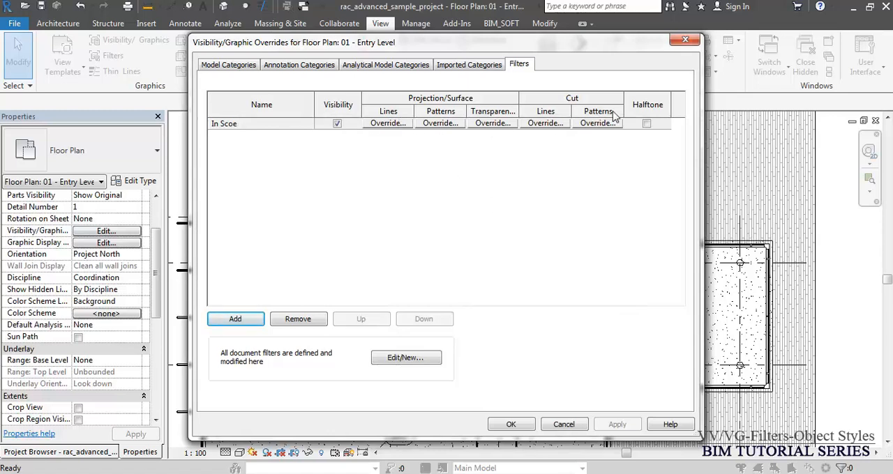
- Apply halftone to the "In Scoe" filter and inspect the concrete wall by the Lounge, the partition and door 118
{"action": "left_click", "coordinate": [646, 124]}
{"action": "left_click", "coordinate": [512, 424]}
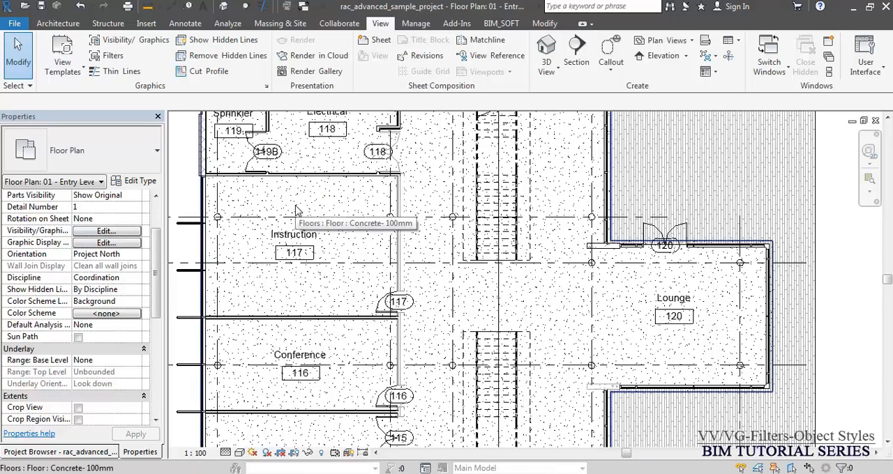
{"action": "scroll", "coordinate": [594, 443], "scroll_direction": "up", "scroll_amount": 4}
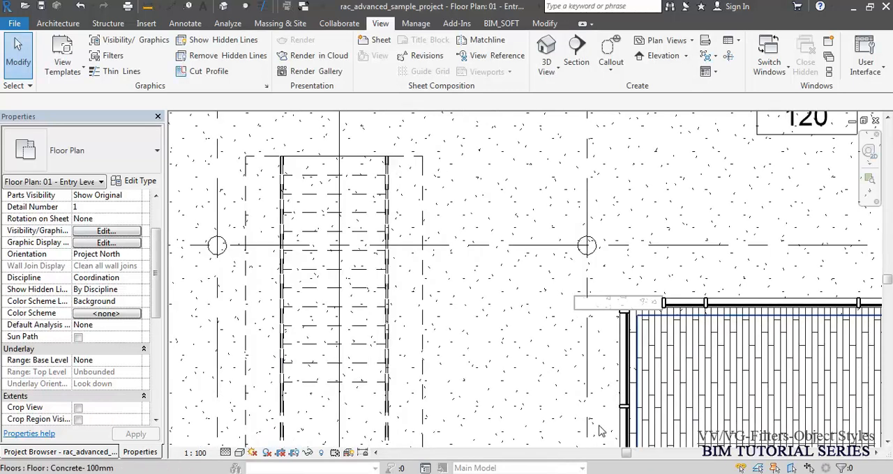
{"action": "scroll", "coordinate": [631, 394], "scroll_direction": "up", "scroll_amount": 2}
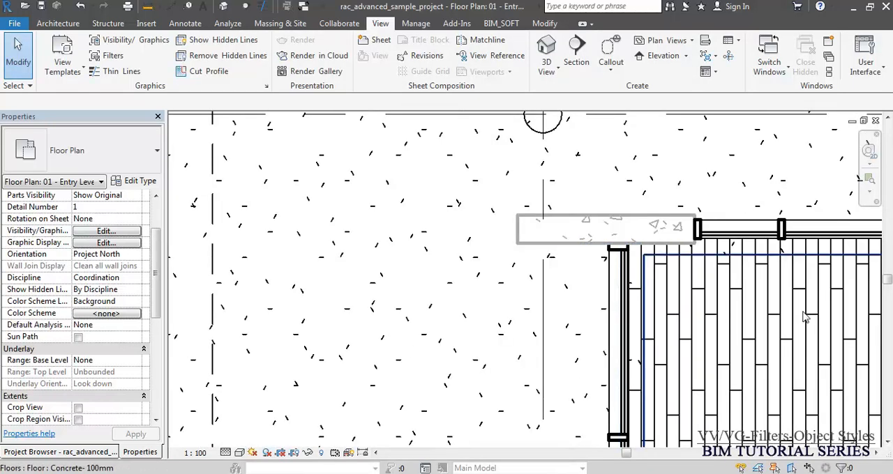
{"action": "scroll", "coordinate": [666, 380], "scroll_direction": "down", "scroll_amount": 4}
{"action": "middle_click_drag", "start_coordinate": [550, 281], "coordinate": [551, 390]}
{"action": "scroll", "coordinate": [465, 145], "scroll_direction": "up", "scroll_amount": 3}
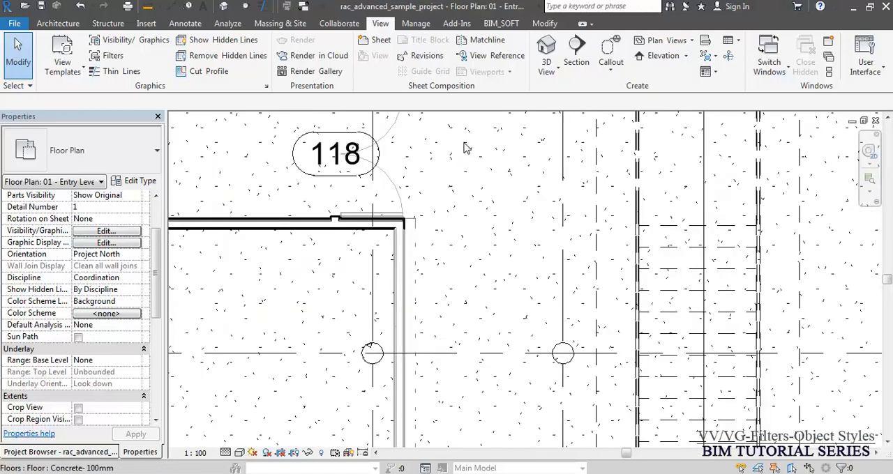
{"action": "scroll", "coordinate": [434, 265], "scroll_direction": "up", "scroll_amount": 4}
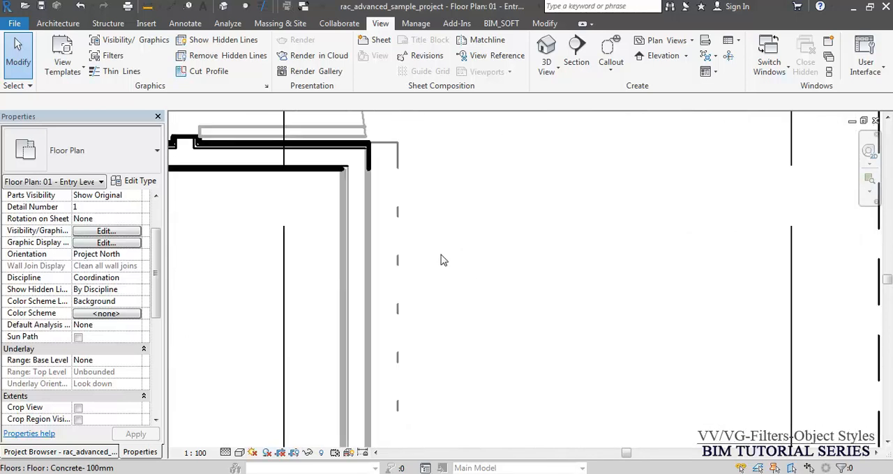
{"action": "scroll", "coordinate": [428, 190], "scroll_direction": "down", "scroll_amount": 4}
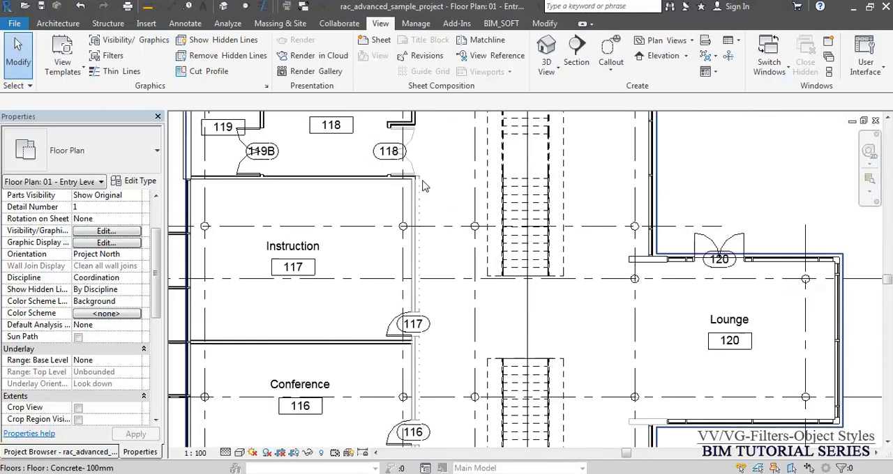
- Turn off halftone for the "In Scoe" filter and override its cut line color with Blue
{"action": "key", "text": "v"}
{"action": "key", "text": "g"}
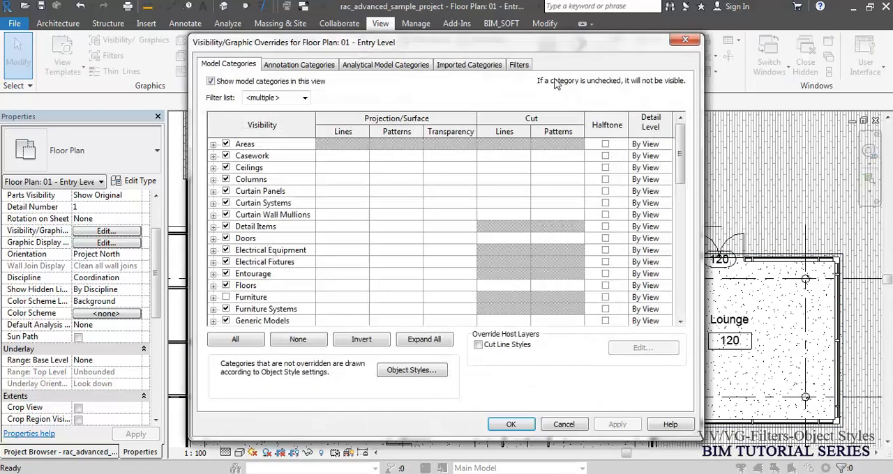
{"action": "left_click", "coordinate": [520, 65]}
{"action": "left_click", "coordinate": [646, 124]}
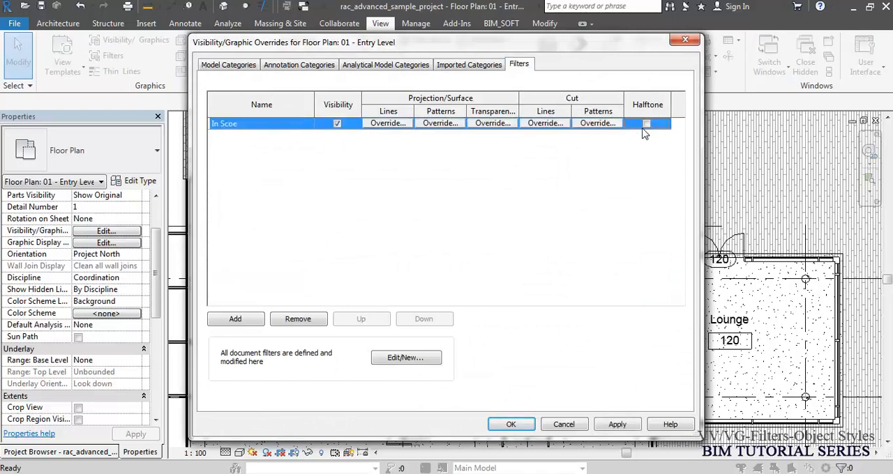
{"action": "left_click", "coordinate": [543, 124]}
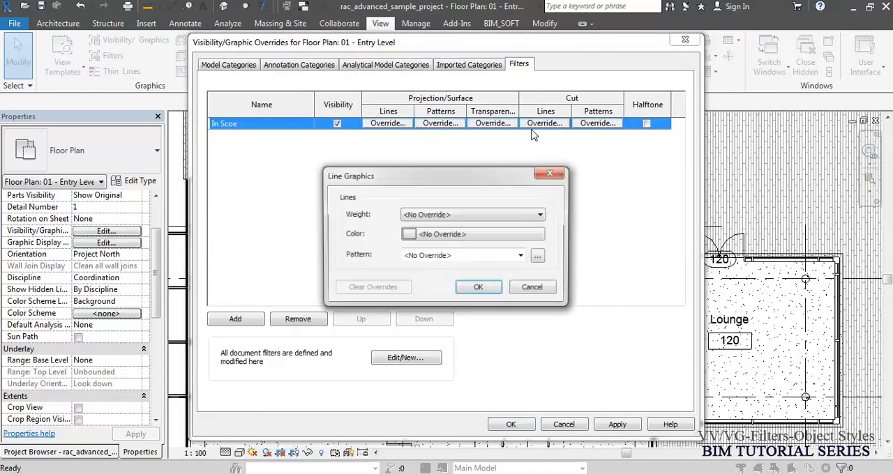
{"action": "left_click", "coordinate": [443, 232]}
{"action": "left_click", "coordinate": [394, 252]}
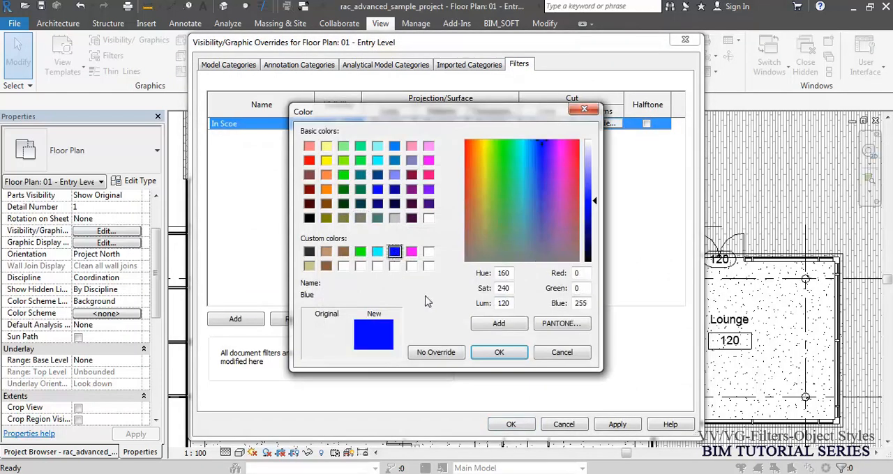
{"action": "left_click", "coordinate": [497, 353]}
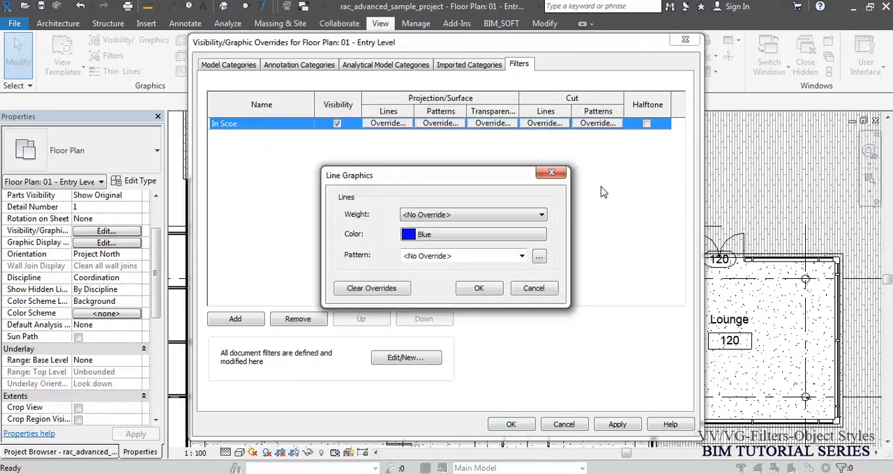
{"action": "left_click", "coordinate": [480, 288]}
{"action": "left_click", "coordinate": [510, 424]}
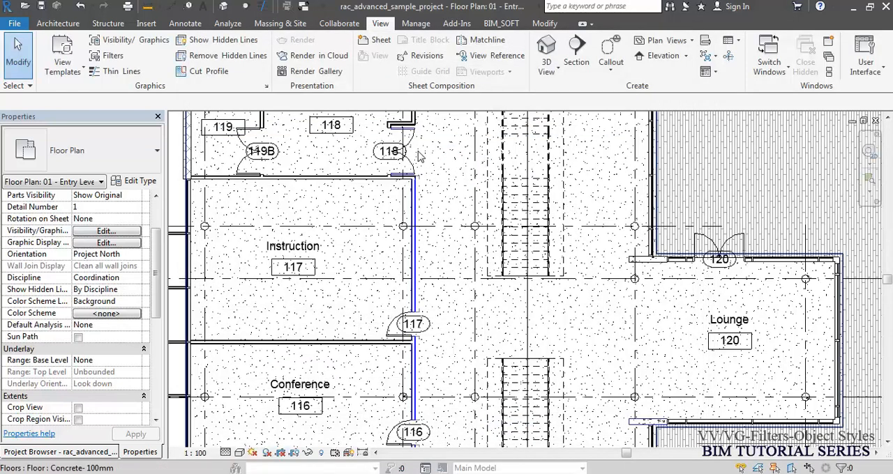
- Override the cut line pattern of the "In Scoe" filter with Hidden in the 01 - Entry Level floor plan
{"action": "scroll", "coordinate": [450, 154], "scroll_direction": "up", "scroll_amount": 4}
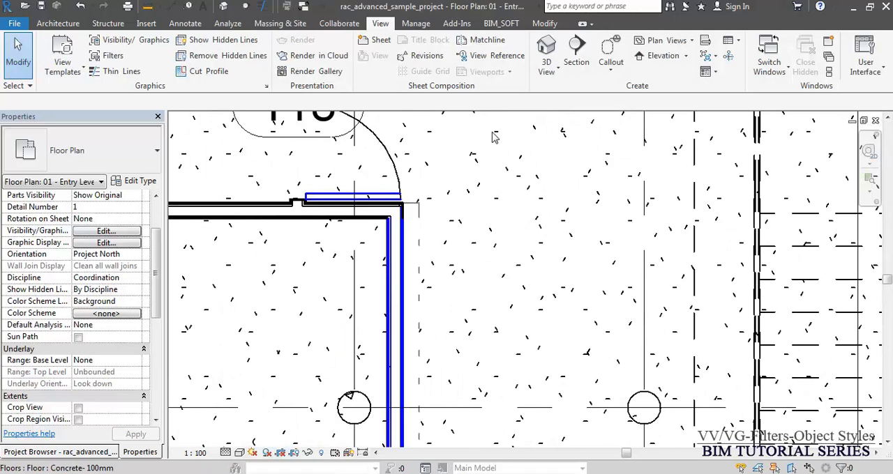
{"action": "scroll", "coordinate": [492, 146], "scroll_direction": "down", "scroll_amount": 3}
{"action": "scroll", "coordinate": [331, 150], "scroll_direction": "down", "scroll_amount": 2}
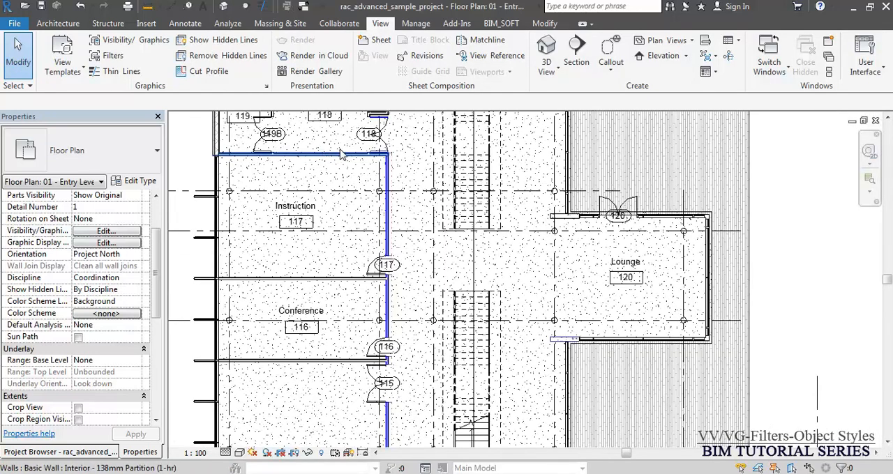
{"action": "middle_click_drag", "start_coordinate": [505, 286], "coordinate": [490, 224]}
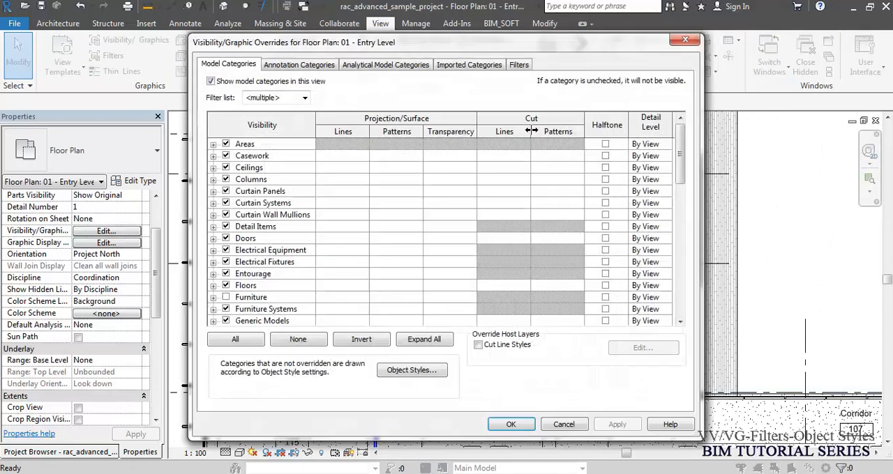
{"action": "key", "text": "g"}
{"action": "left_click", "coordinate": [519, 66]}
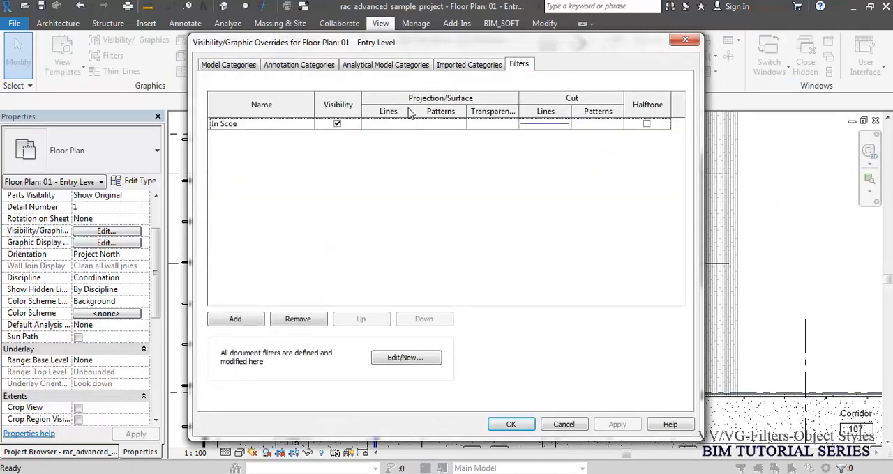
{"action": "left_click", "coordinate": [551, 126]}
{"action": "left_click", "coordinate": [545, 123]}
{"action": "left_click", "coordinate": [460, 262]}
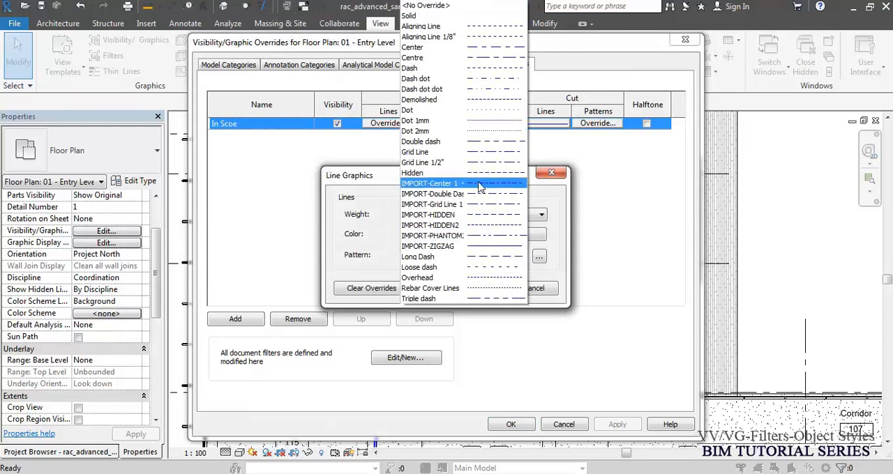
{"action": "left_click", "coordinate": [478, 172]}
{"action": "left_click", "coordinate": [504, 288]}
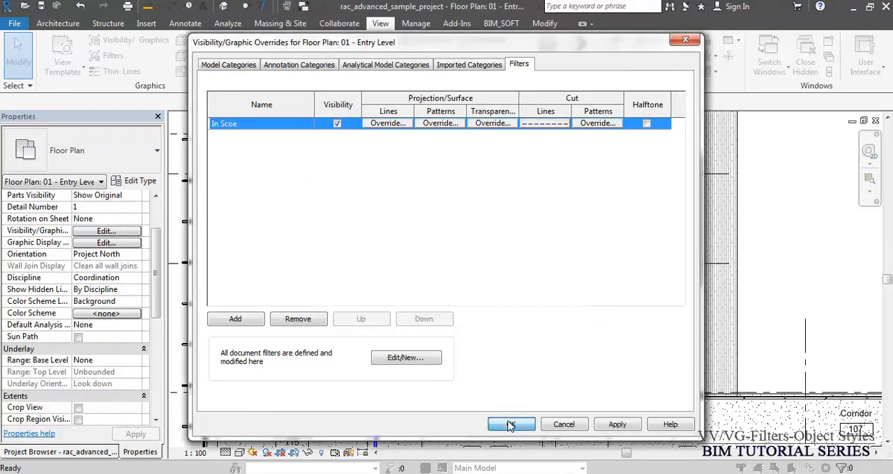
{"action": "left_click", "coordinate": [510, 424]}
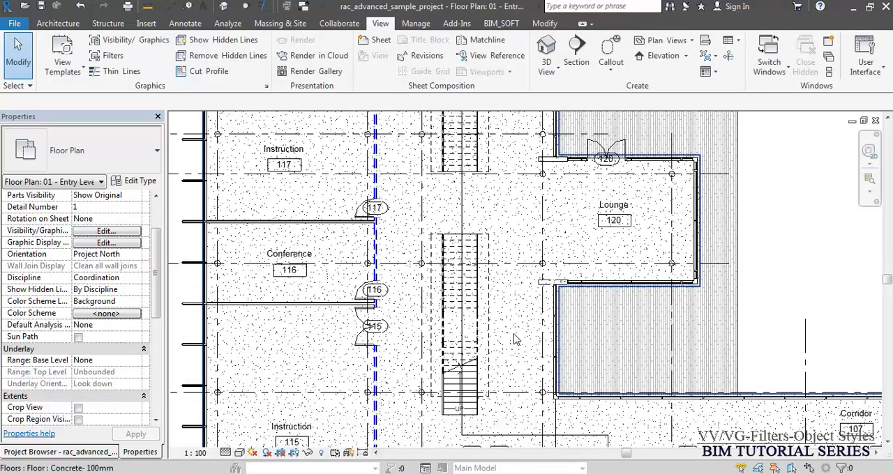
- Inspect the filtered walls and door 118, and remove the "In Scoe" filter from the floor plan's Visibility/Graphic Overrides
{"action": "scroll", "coordinate": [517, 340], "scroll_direction": "up", "scroll_amount": 3}
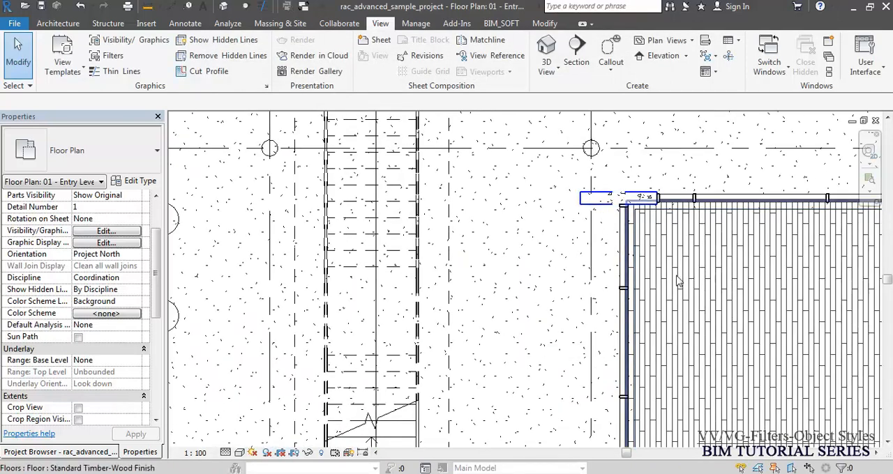
{"action": "scroll", "coordinate": [689, 274], "scroll_direction": "down", "scroll_amount": 3}
{"action": "middle_click_drag", "start_coordinate": [498, 188], "coordinate": [482, 348]}
{"action": "scroll", "coordinate": [486, 200], "scroll_direction": "up", "scroll_amount": 5}
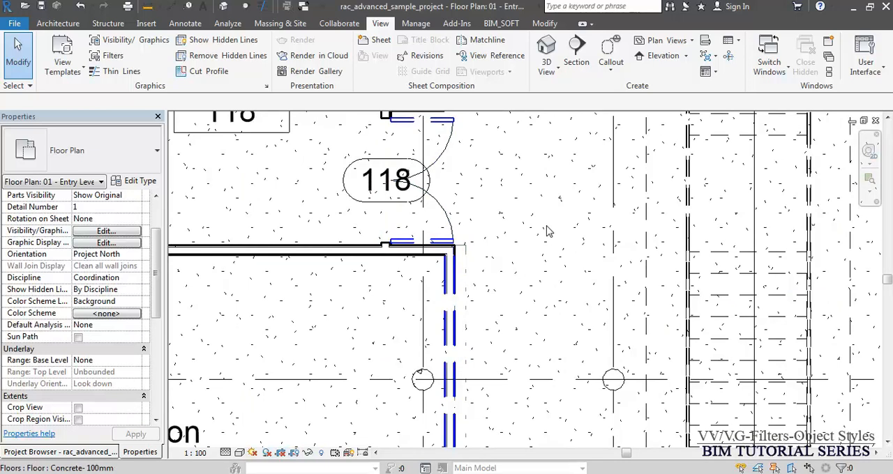
{"action": "key", "text": "v"}
{"action": "key", "text": "v"}
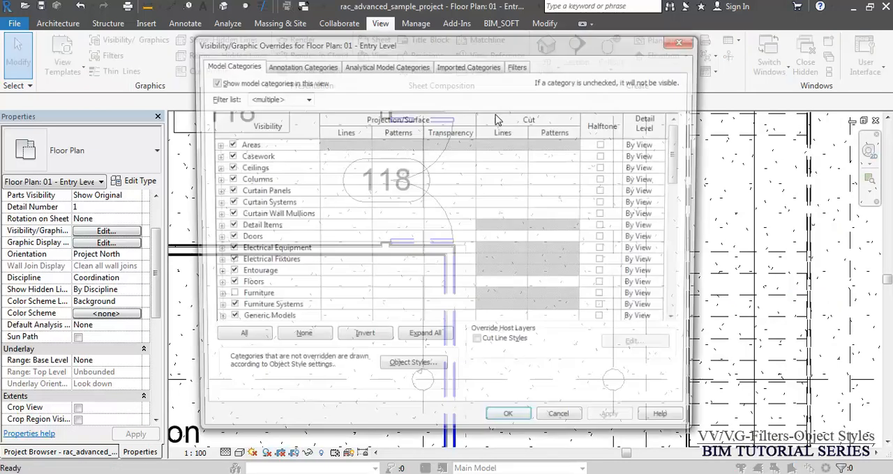
{"action": "left_click", "coordinate": [519, 64]}
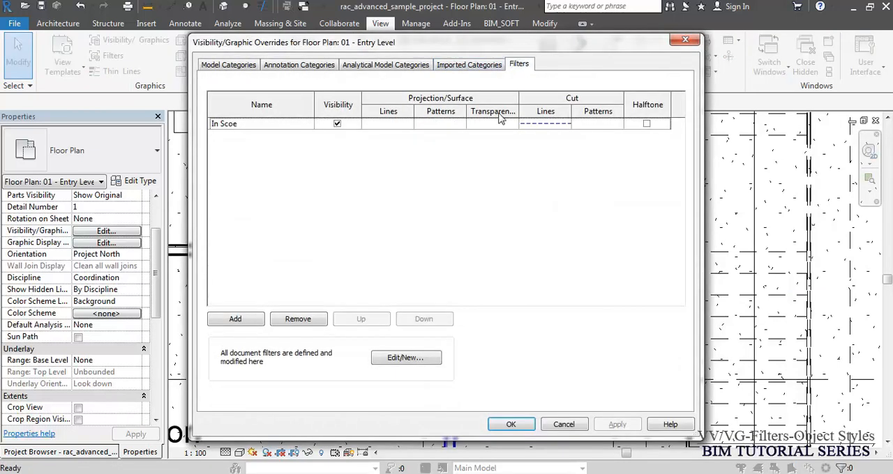
{"action": "left_click", "coordinate": [255, 126]}
{"action": "left_click", "coordinate": [300, 319]}
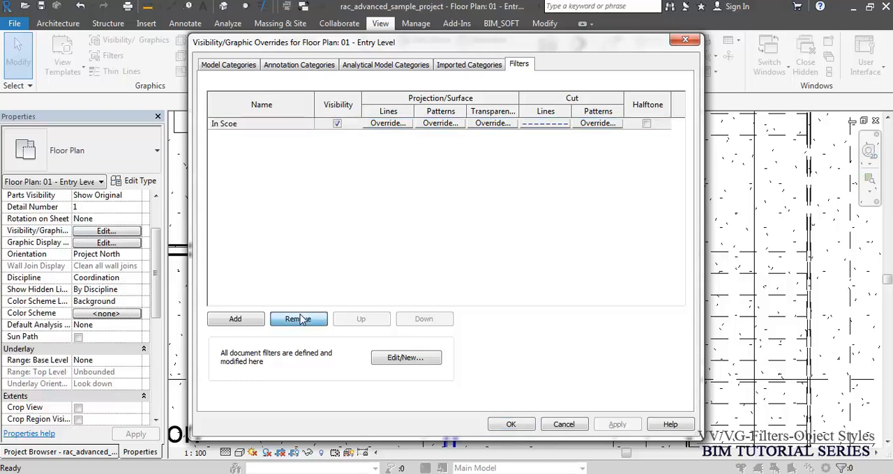
{"action": "left_click", "coordinate": [511, 425]}
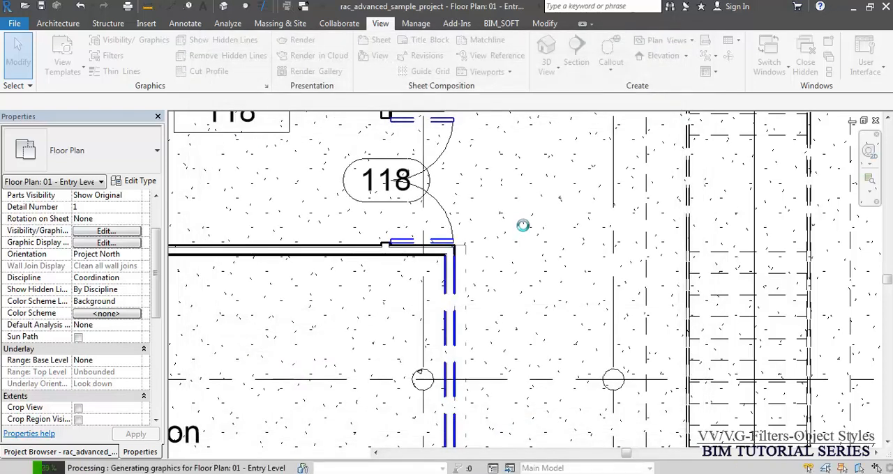
- Open the project's Filters list and examine the Rule-based Filters and Selection Filters groups
{"action": "scroll", "coordinate": [394, 210], "scroll_direction": "down", "scroll_amount": 3}
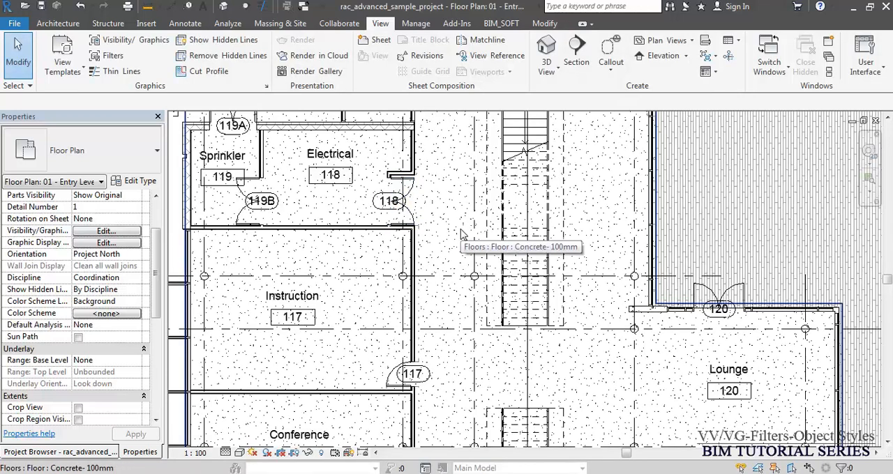
{"action": "middle_click_drag", "start_coordinate": [461, 233], "coordinate": [478, 226]}
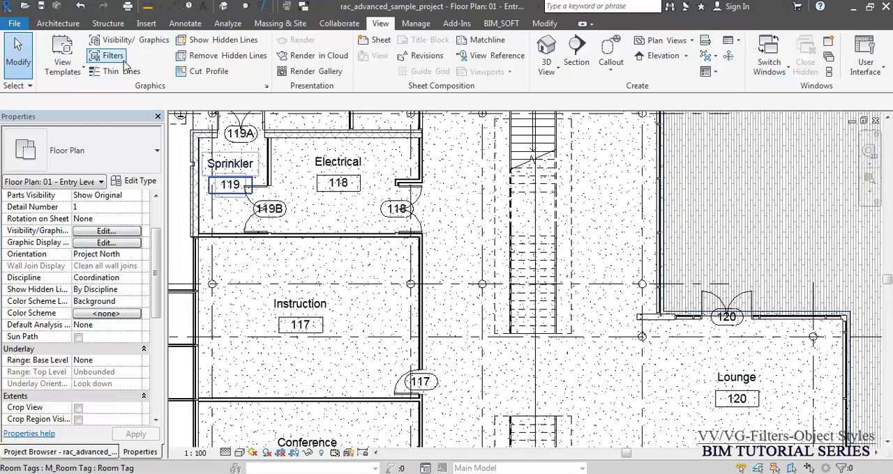
{"action": "middle_click_drag", "start_coordinate": [402, 288], "coordinate": [419, 289]}
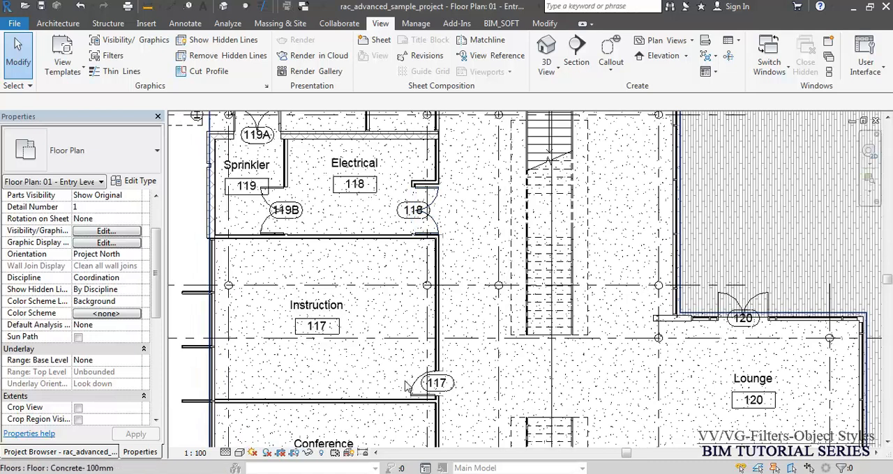
{"action": "scroll", "coordinate": [404, 382], "scroll_direction": "down", "scroll_amount": 4}
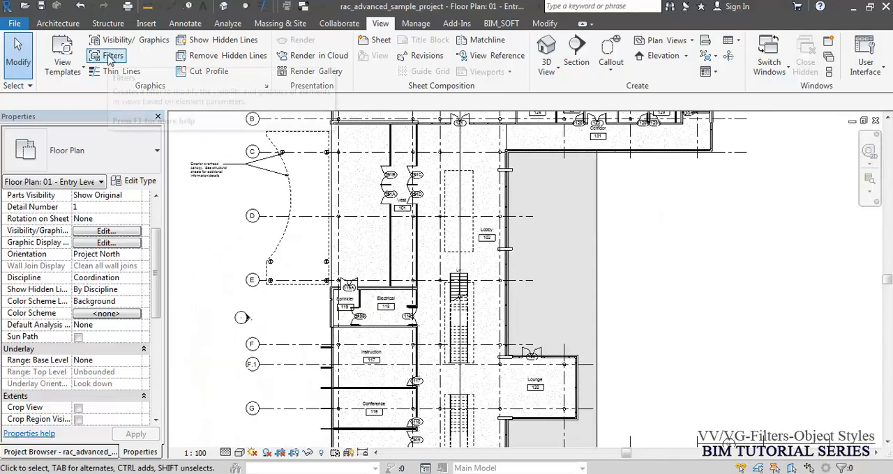
{"action": "left_click", "coordinate": [113, 57]}
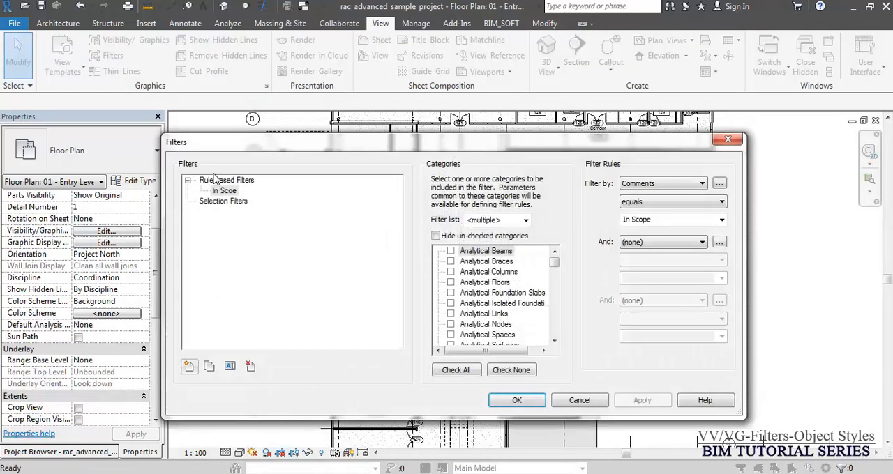
{"action": "left_click", "coordinate": [218, 180]}
{"action": "left_click", "coordinate": [223, 201]}
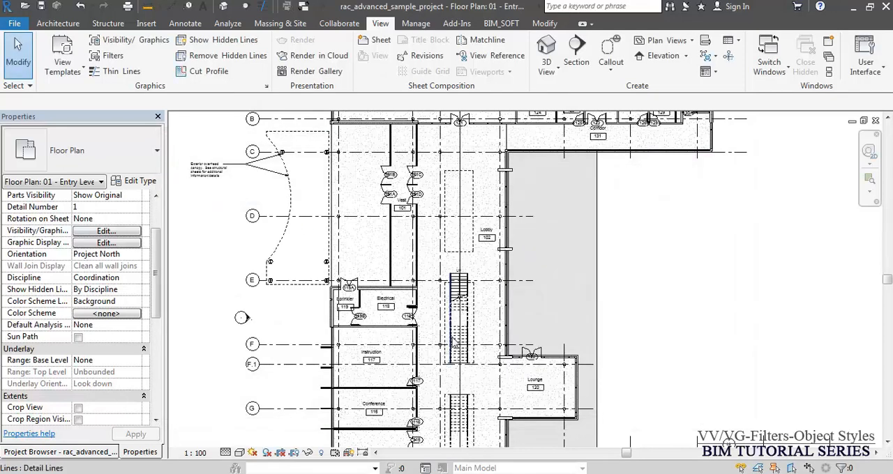
- Select the elements at the east end of the north wing and filter the selection down to Walls only
{"action": "scroll", "coordinate": [566, 302], "scroll_direction": "down", "scroll_amount": 5}
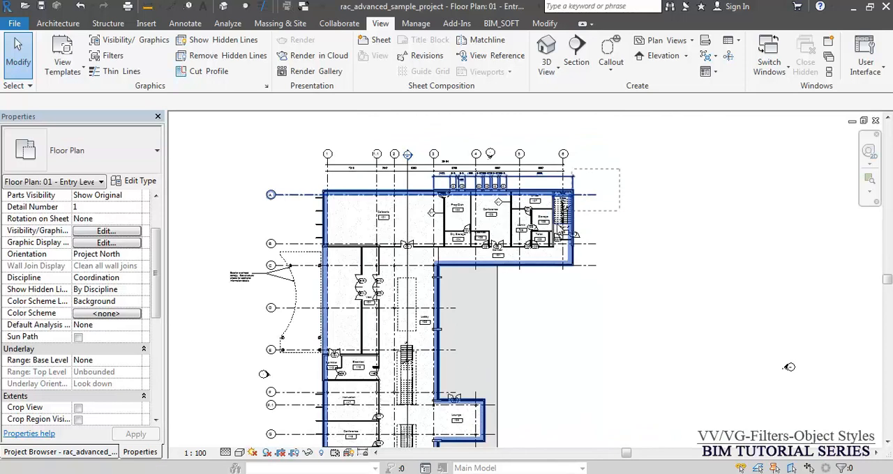
{"action": "left_click_drag", "start_coordinate": [515, 251], "coordinate": [512, 251]}
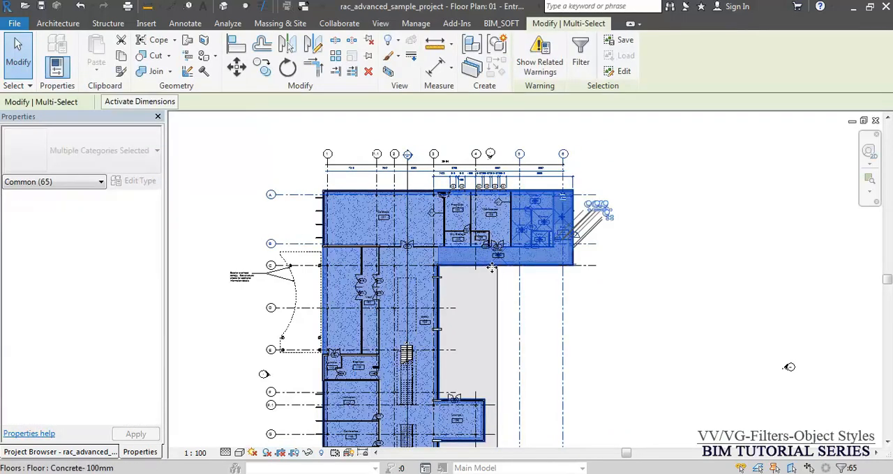
{"action": "left_click", "coordinate": [585, 56]}
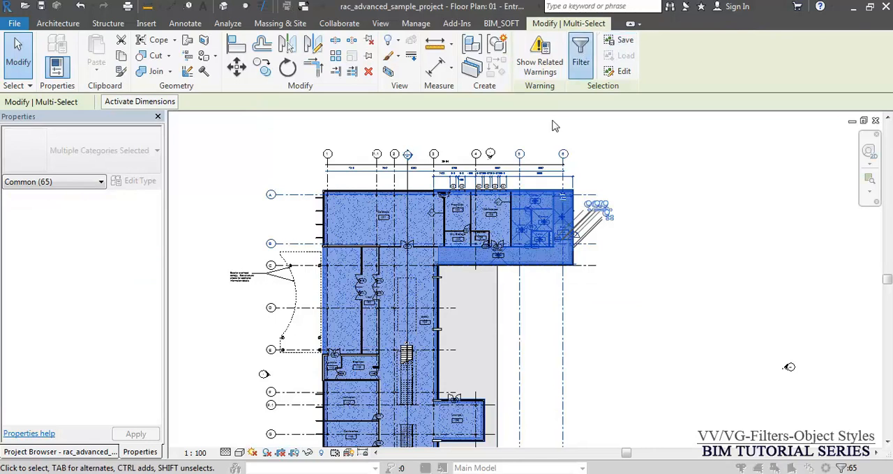
{"action": "left_click", "coordinate": [530, 180]}
{"action": "left_click", "coordinate": [352, 222]}
{"action": "key", "text": "w"}
{"action": "left_click", "coordinate": [329, 306]}
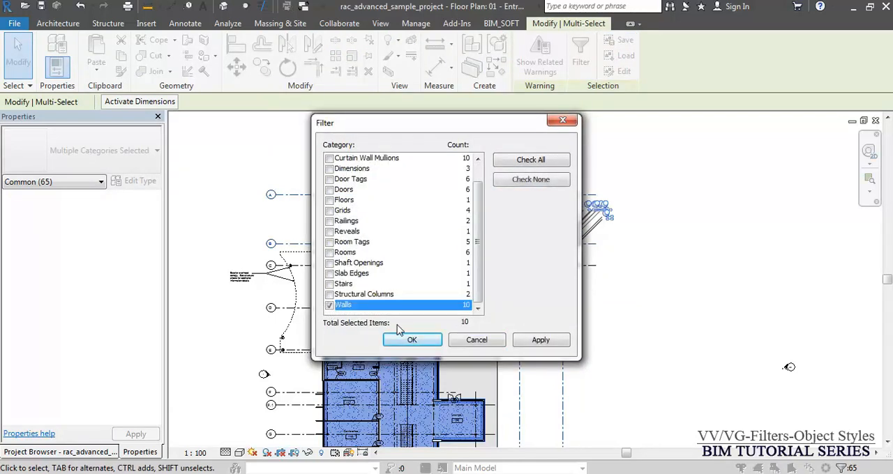
{"action": "left_click", "coordinate": [412, 340]}
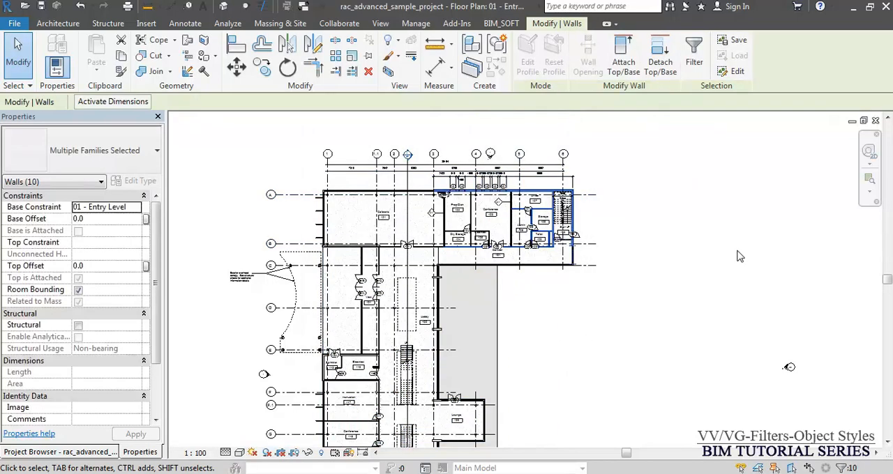
- Save the selected walls as a selection set named "Walls TBD" and clear the selection
{"action": "left_click", "coordinate": [738, 40]}
{"action": "type", "text": "Walls TBD"}
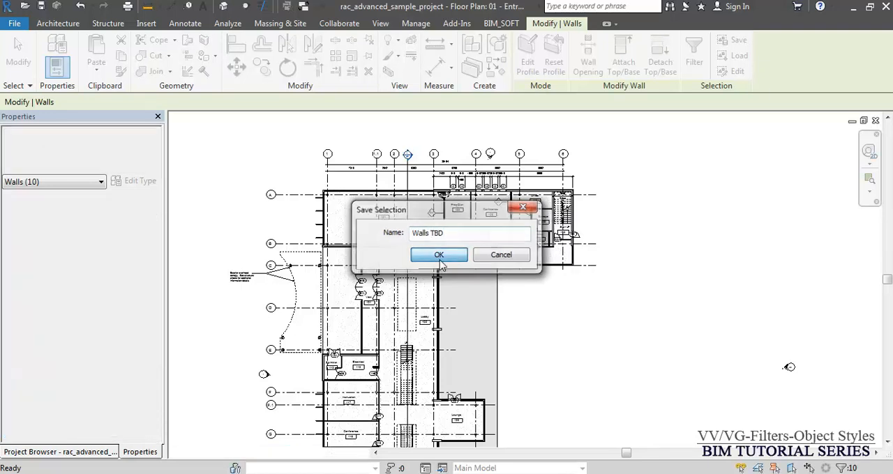
{"action": "left_click", "coordinate": [438, 256]}
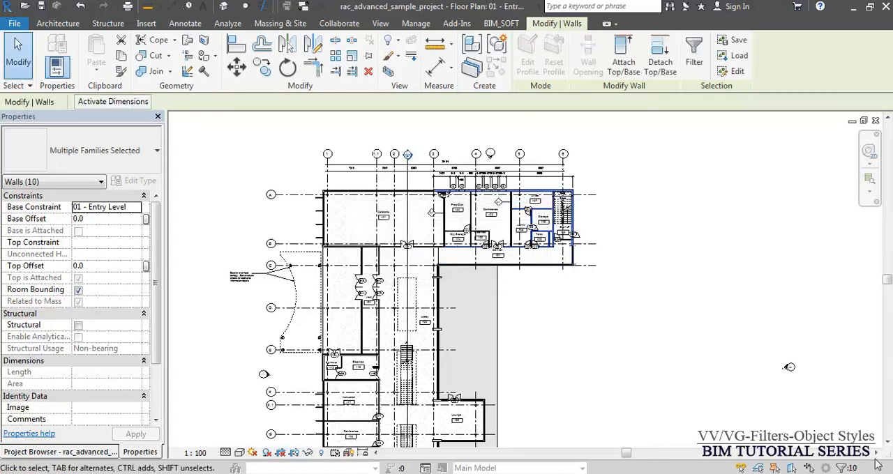
{"action": "left_click", "coordinate": [665, 340]}
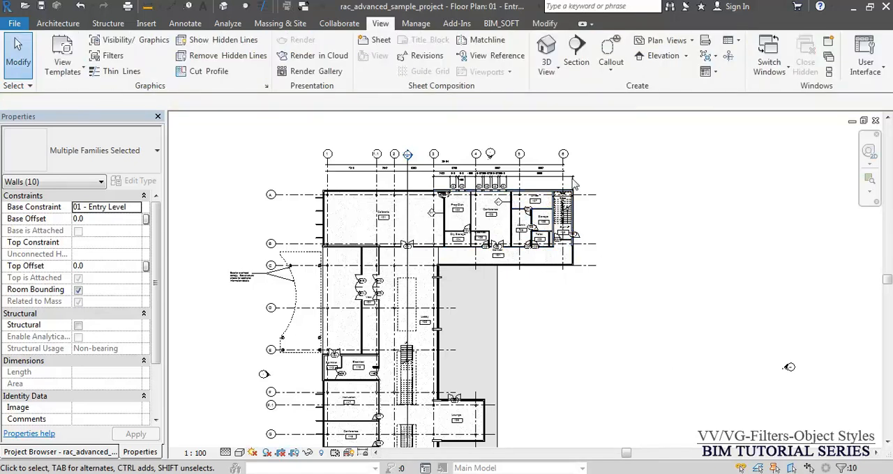
- Select grid 8 and the nearby elevation marker above the south corridor, and load the saved "Walls TBD" selection
{"action": "scroll", "coordinate": [556, 138], "scroll_direction": "down", "scroll_amount": 4}
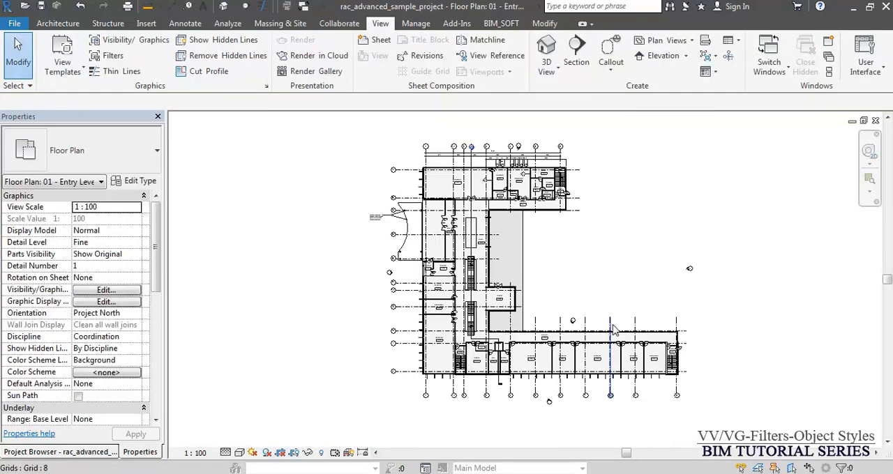
{"action": "left_click", "coordinate": [611, 331]}
{"action": "left_click", "coordinate": [579, 318], "text": "ctrl"}
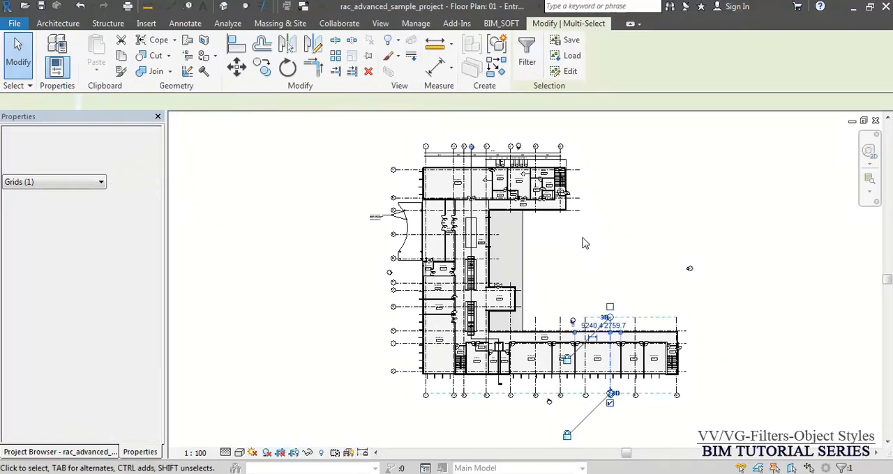
{"action": "left_click", "coordinate": [571, 55]}
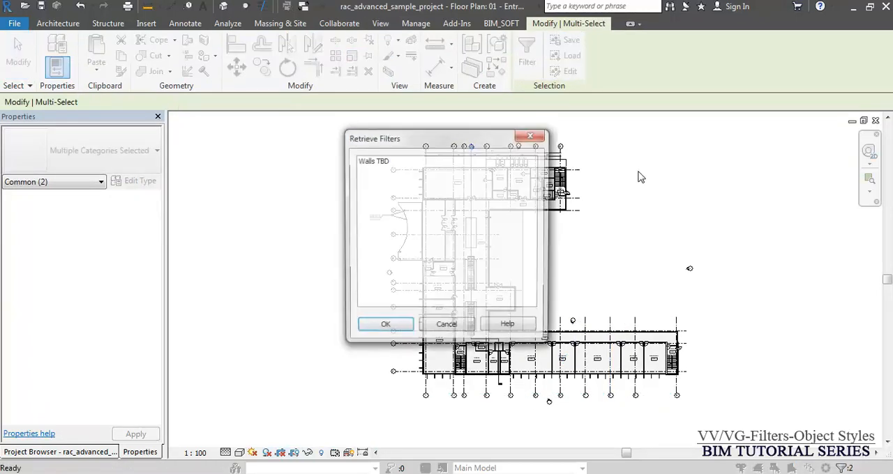
{"action": "left_click", "coordinate": [372, 166]}
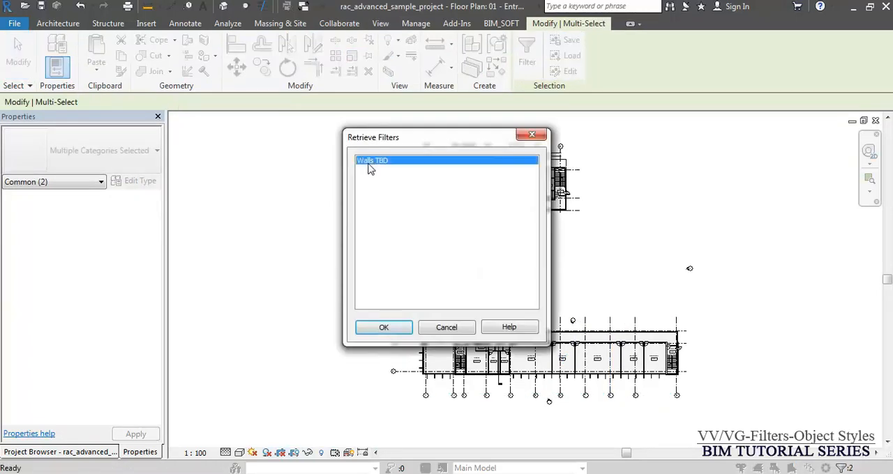
{"action": "left_click", "coordinate": [385, 327]}
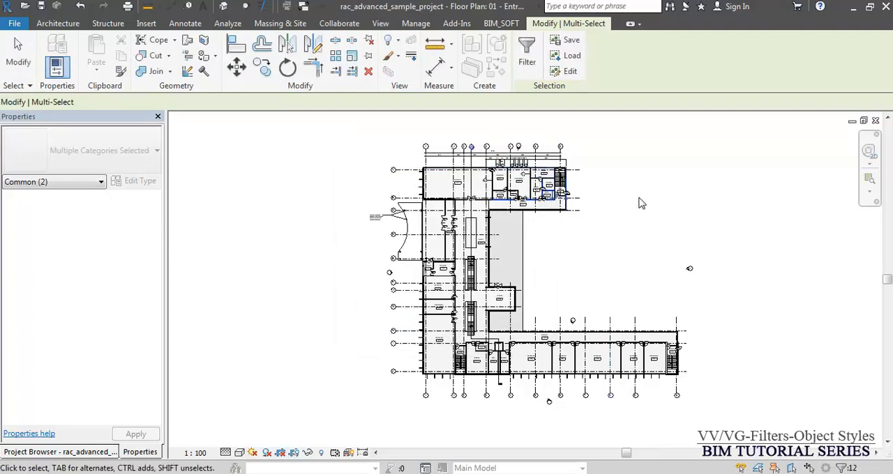
- Deselect grid 8 and the elevation marker, keeping only the "Walls TBD" walls selected, and inspect them around the north wing rooms
{"action": "scroll", "coordinate": [607, 336], "scroll_direction": "up", "scroll_amount": 5}
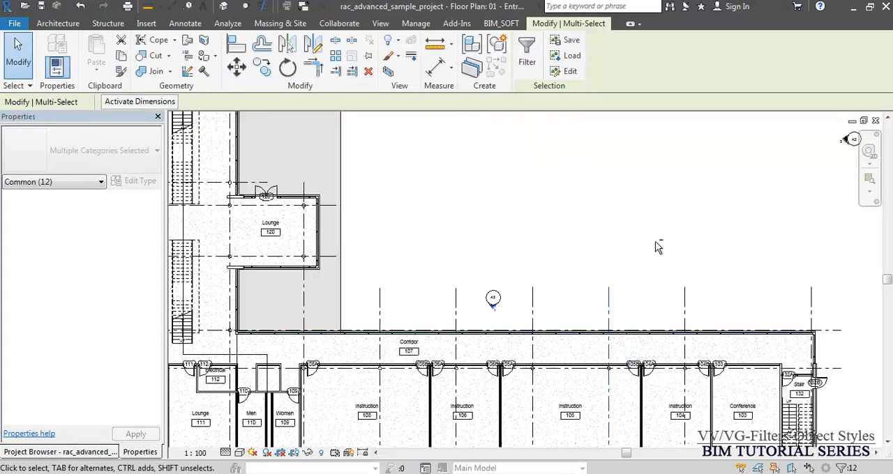
{"action": "left_click_drag", "start_coordinate": [694, 202], "coordinate": [492, 303]}
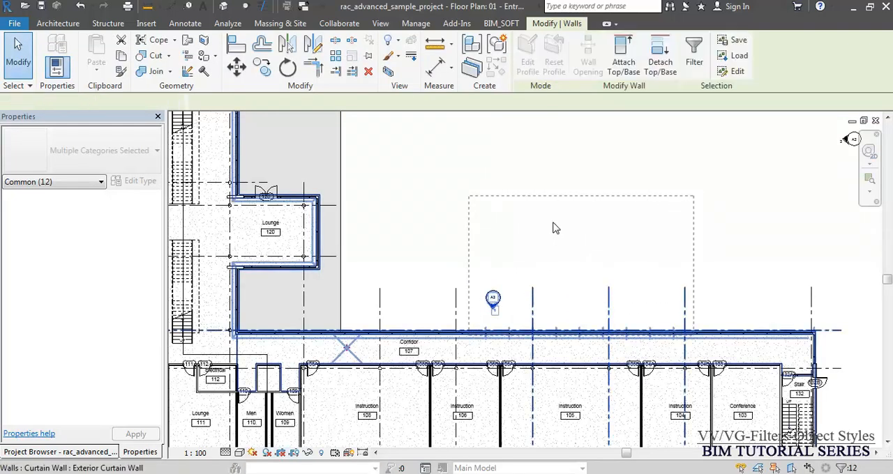
{"action": "scroll", "coordinate": [538, 310], "scroll_direction": "down", "scroll_amount": 5}
{"action": "scroll", "coordinate": [505, 135], "scroll_direction": "up", "scroll_amount": 4}
{"action": "scroll", "coordinate": [627, 157], "scroll_direction": "up", "scroll_amount": 2}
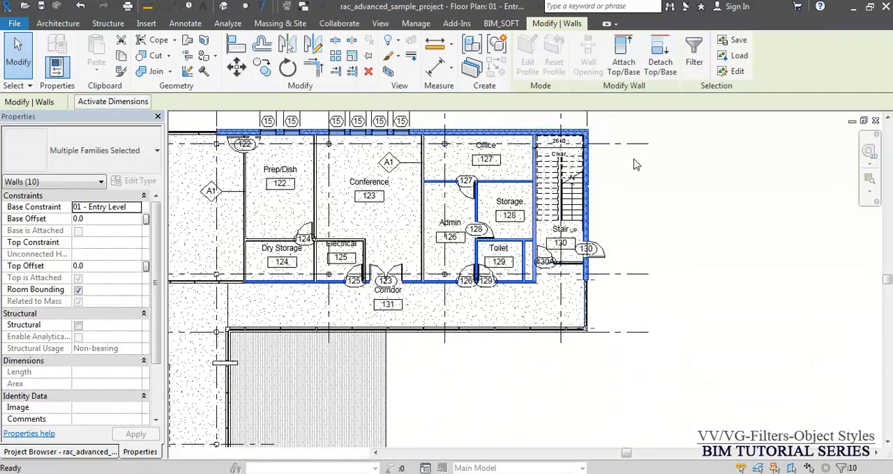
- Temporarily isolate the selected "Walls TBD" walls in the plan view and clear the selection
{"action": "key", "text": "h"}
{"action": "key", "text": "i"}
{"action": "middle_click_drag", "start_coordinate": [592, 182], "coordinate": [639, 245]}
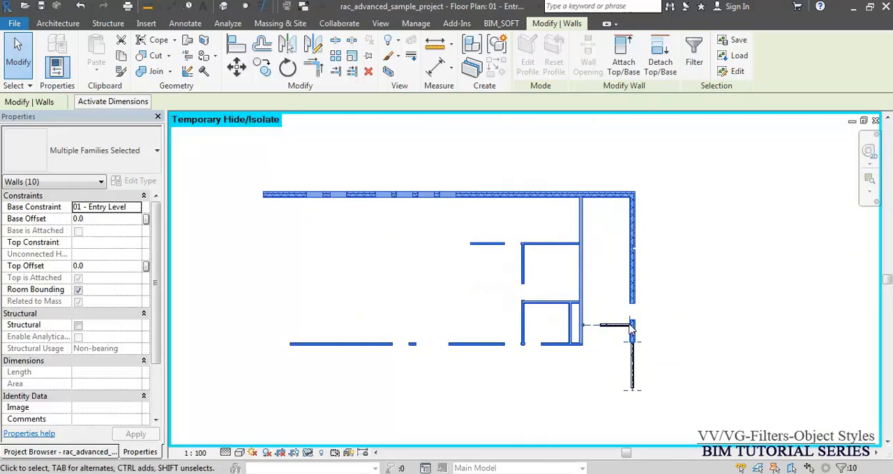
{"action": "scroll", "coordinate": [632, 324], "scroll_direction": "up", "scroll_amount": 3}
{"action": "left_click", "coordinate": [697, 328]}
{"action": "scroll", "coordinate": [700, 290], "scroll_direction": "down", "scroll_amount": 2}
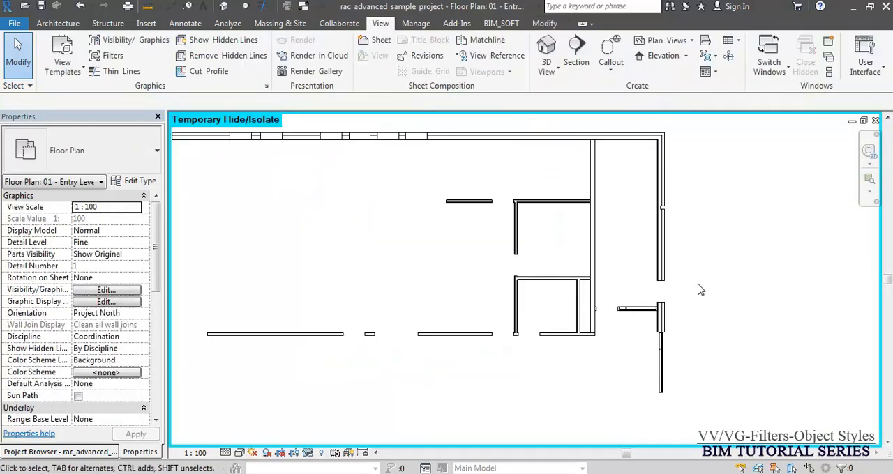
- Examine the isolated walls of the north wing and reset the temporary isolation to restore the full floor plan
{"action": "scroll", "coordinate": [703, 286], "scroll_direction": "down", "scroll_amount": 2}
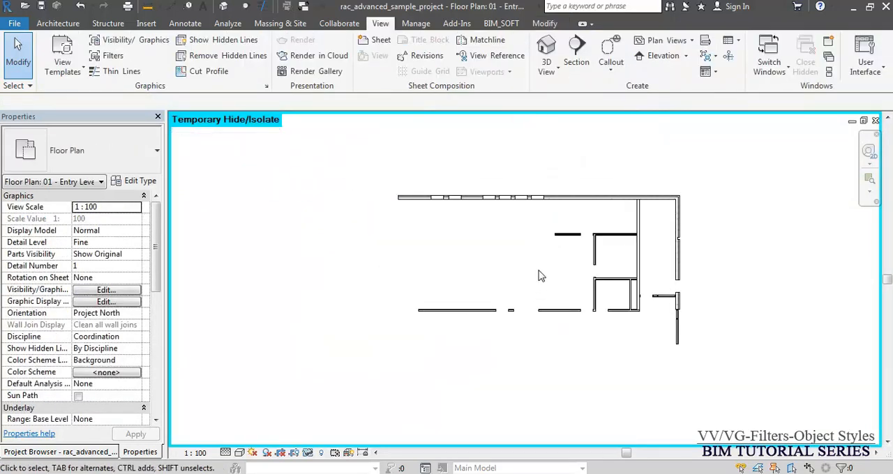
{"action": "middle_click_drag", "start_coordinate": [538, 276], "coordinate": [504, 279]}
{"action": "scroll", "coordinate": [522, 216], "scroll_direction": "up", "scroll_amount": 2}
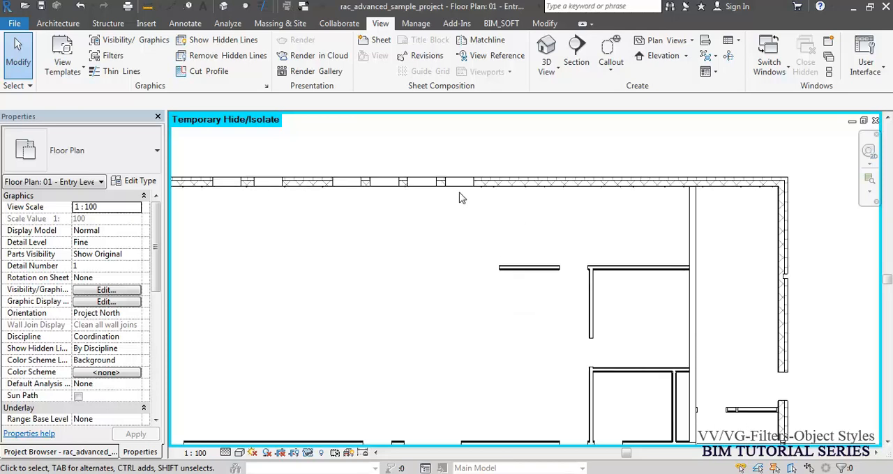
{"action": "scroll", "coordinate": [465, 193], "scroll_direction": "down", "scroll_amount": 2}
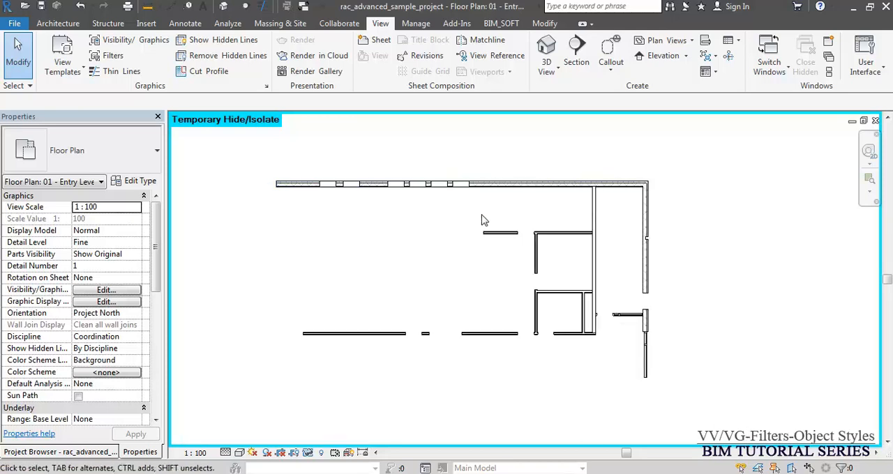
{"action": "scroll", "coordinate": [481, 220], "scroll_direction": "down", "scroll_amount": 2}
{"action": "left_click_drag", "start_coordinate": [658, 156], "coordinate": [470, 360]}
{"action": "key", "text": "Escape"}
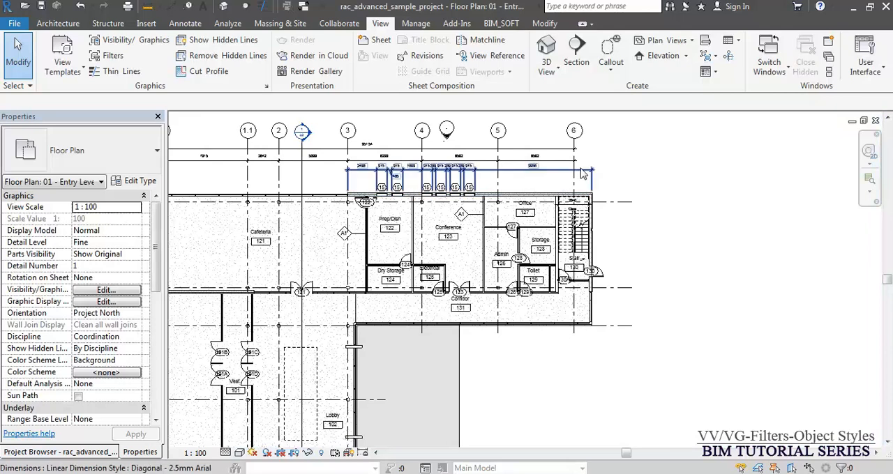
- Select grid 7 and the elevation marker above the south wing, load the saved "Walls TBD" selection, and keep only its walls selected
{"action": "scroll", "coordinate": [583, 173], "scroll_direction": "down", "scroll_amount": 3}
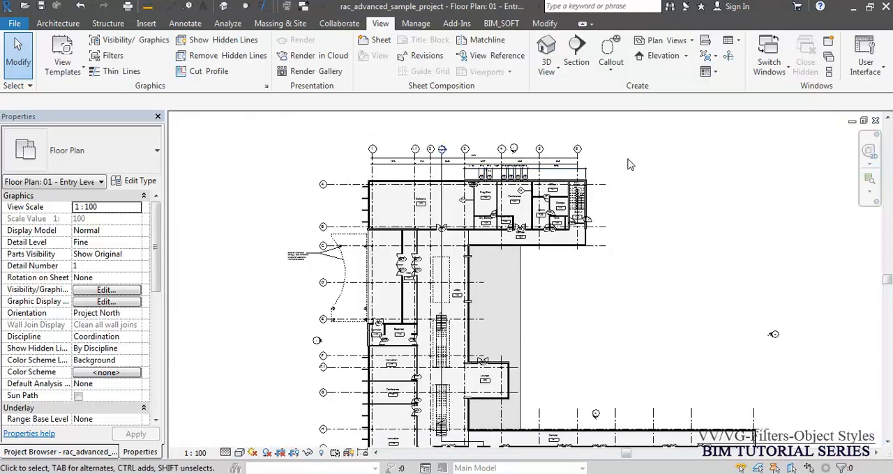
{"action": "left_click", "coordinate": [615, 416]}
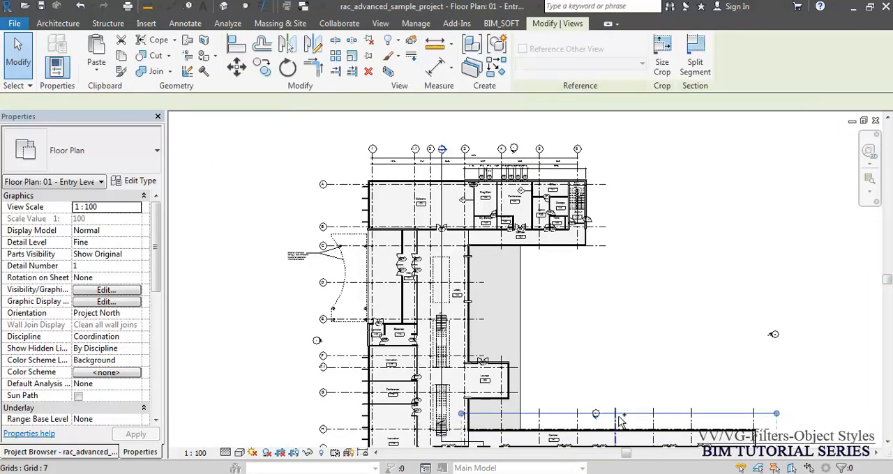
{"action": "left_click", "coordinate": [615, 417], "text": "ctrl"}
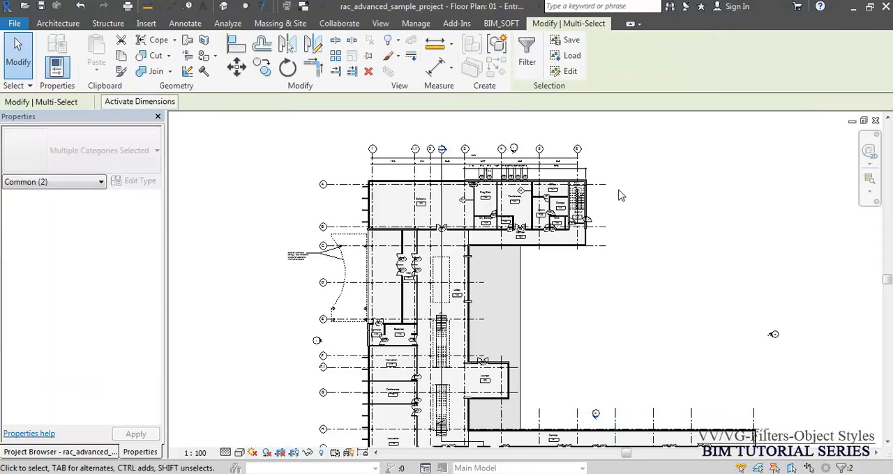
{"action": "left_click", "coordinate": [571, 55]}
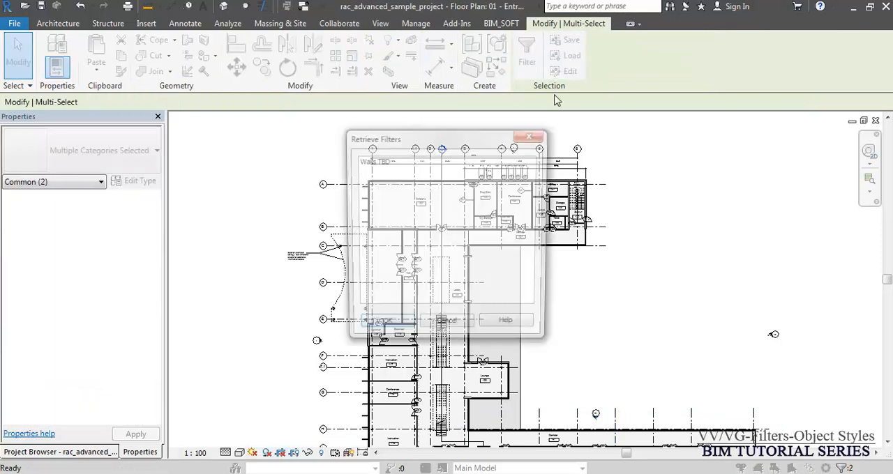
{"action": "left_click", "coordinate": [374, 162]}
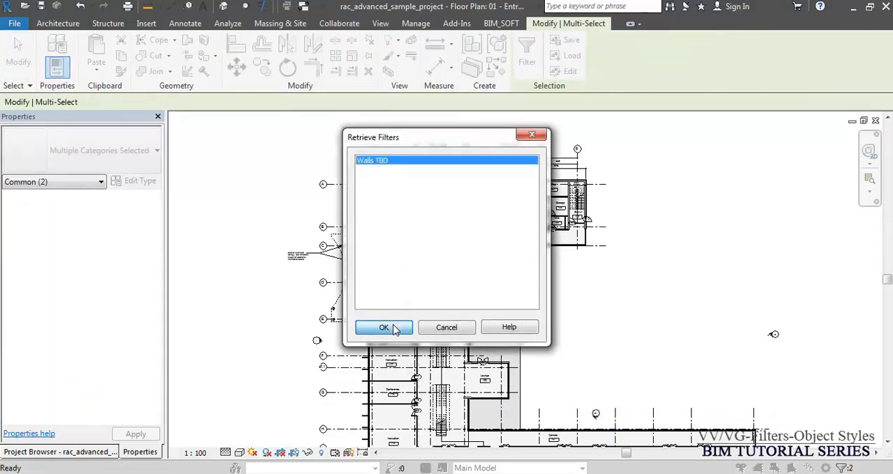
{"action": "left_click", "coordinate": [392, 327]}
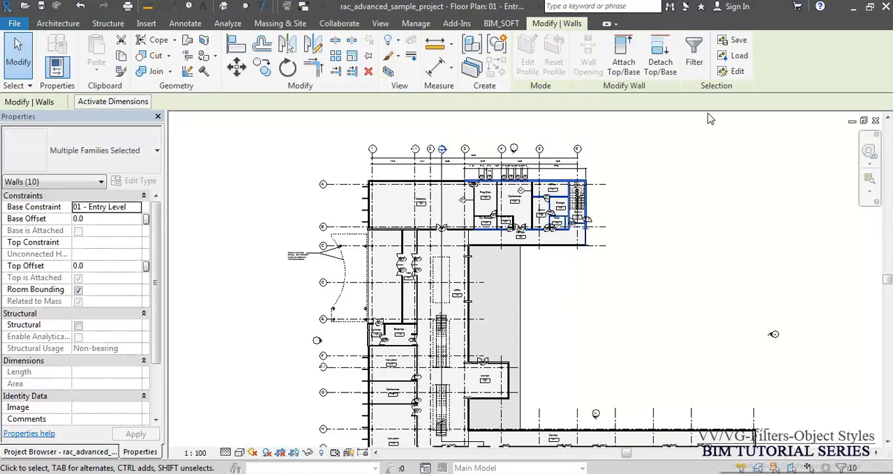
- Open the "Walls TBD" selection filter for editing and remove the exterior wall on the east side of Stair 130 from it
{"action": "left_click", "coordinate": [736, 71]}
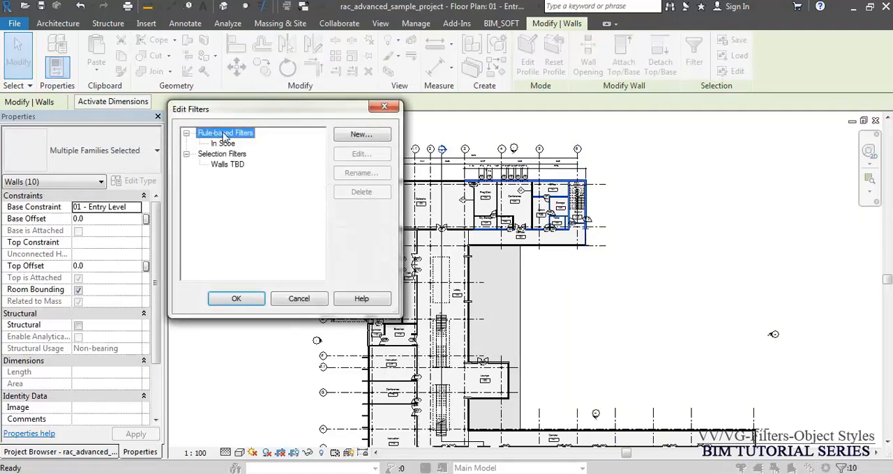
{"action": "left_click", "coordinate": [228, 165]}
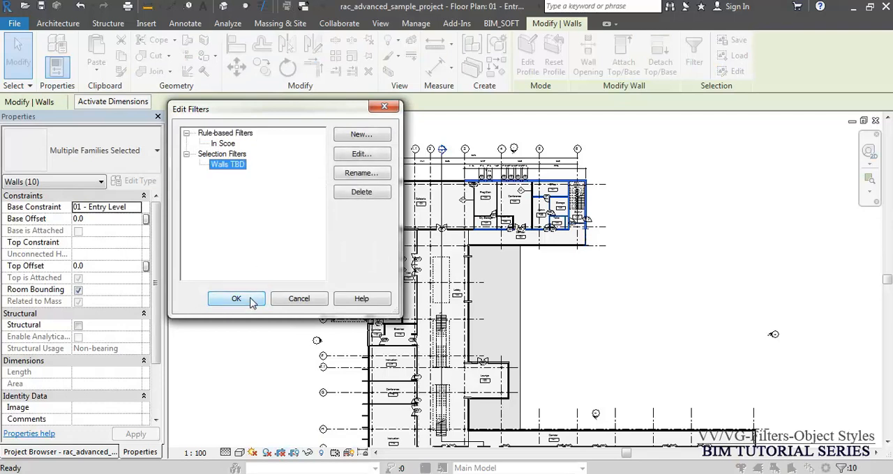
{"action": "left_click", "coordinate": [362, 153]}
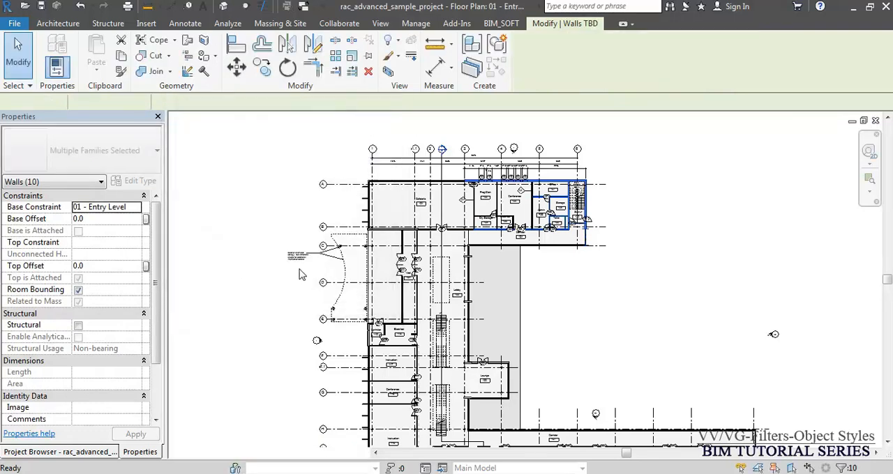
{"action": "scroll", "coordinate": [607, 157], "scroll_direction": "up", "scroll_amount": 3}
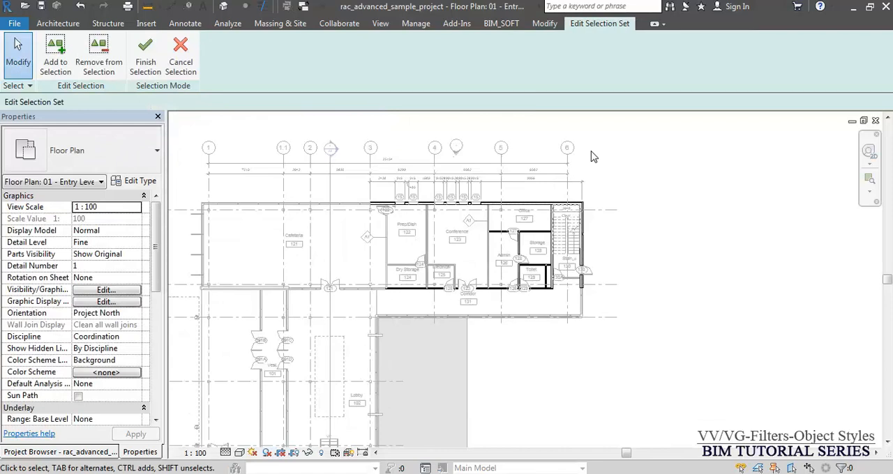
{"action": "left_click", "coordinate": [98, 57]}
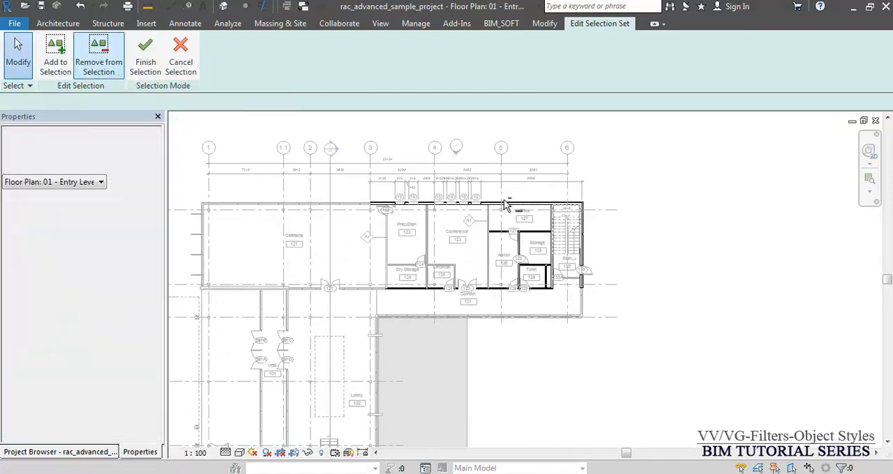
{"action": "left_click", "coordinate": [586, 242]}
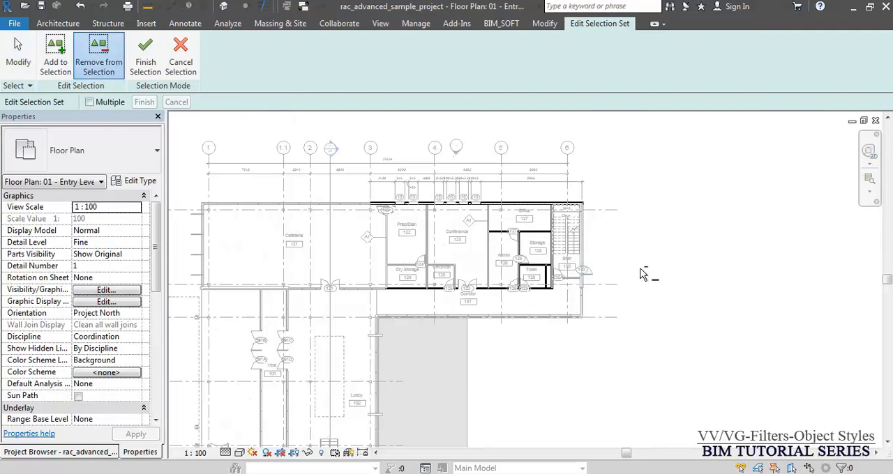
- Add the partition walls on both sides of Conference 123 to the "Walls TBD" set and finish editing the filter
{"action": "left_click", "coordinate": [57, 55]}
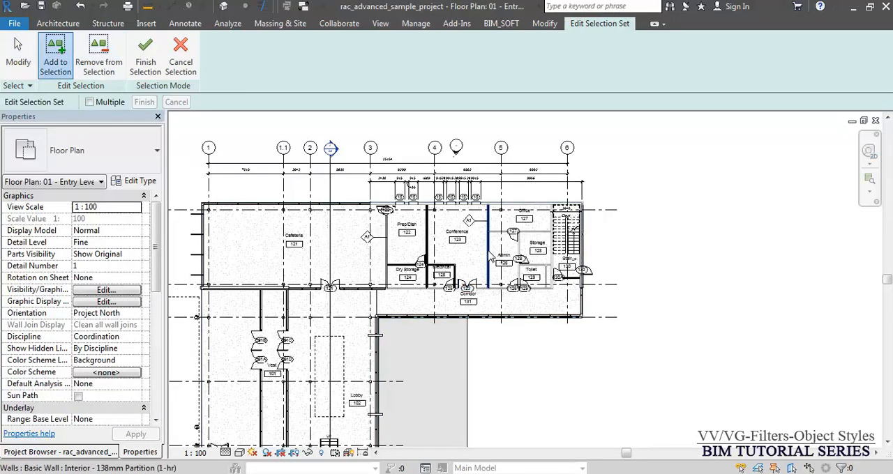
{"action": "left_click", "coordinate": [489, 251]}
{"action": "left_click", "coordinate": [428, 240]}
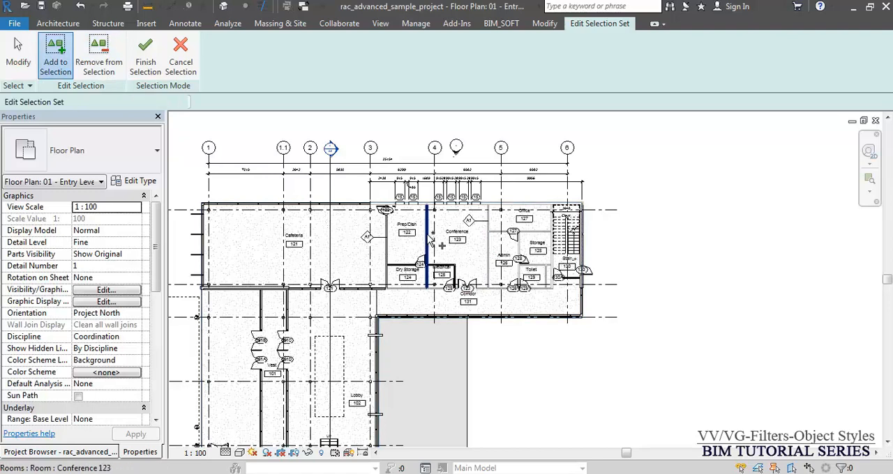
{"action": "left_click", "coordinate": [148, 61]}
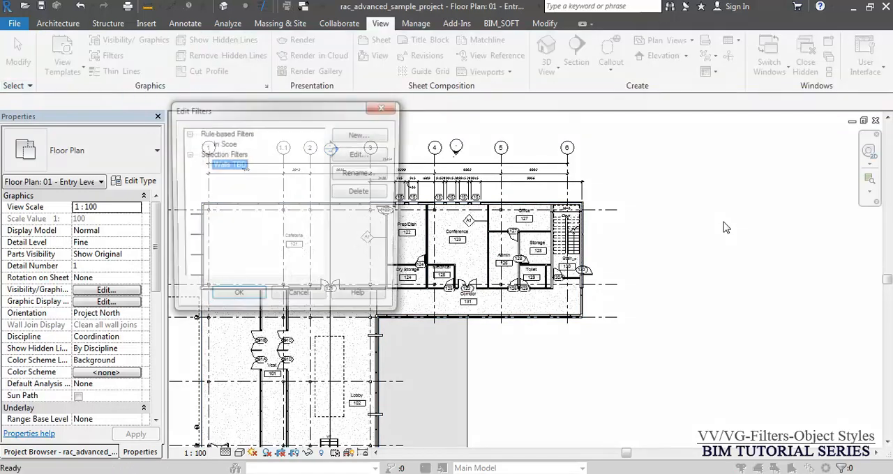
{"action": "left_click", "coordinate": [237, 299]}
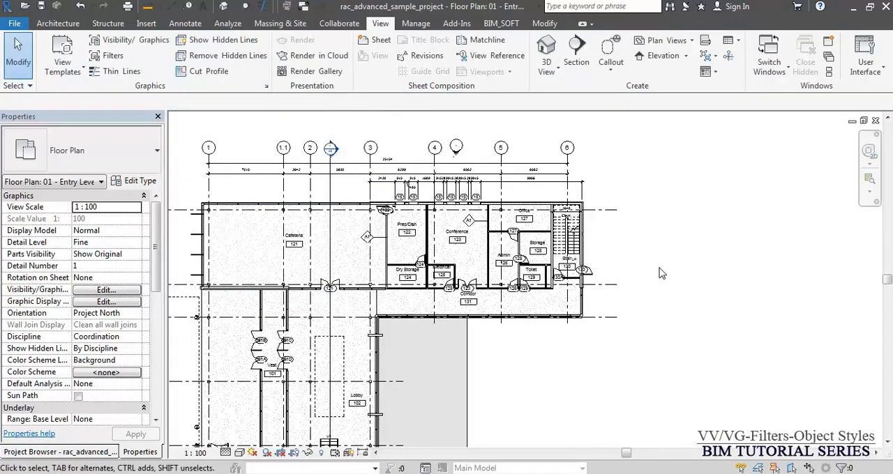
- Select grids A and B, load the edited "Walls TBD" selection, and deselect the grids so only its walls remain selected
{"action": "scroll", "coordinate": [683, 206], "scroll_direction": "down", "scroll_amount": 3}
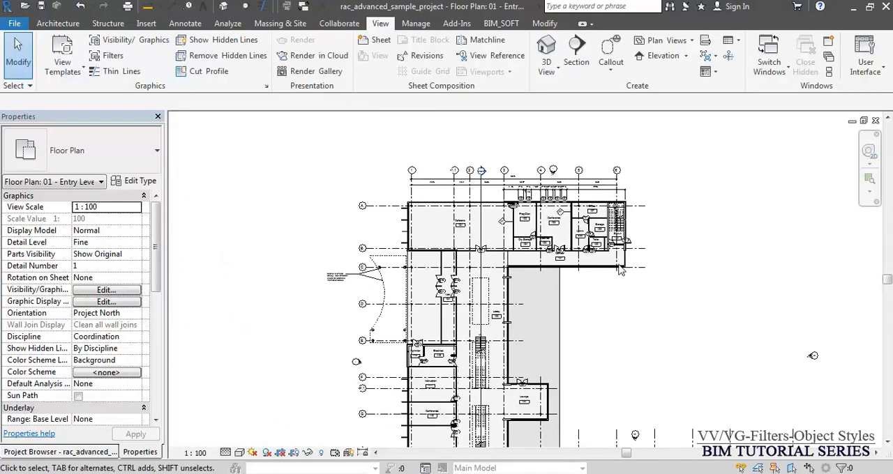
{"action": "left_click", "coordinate": [386, 249]}
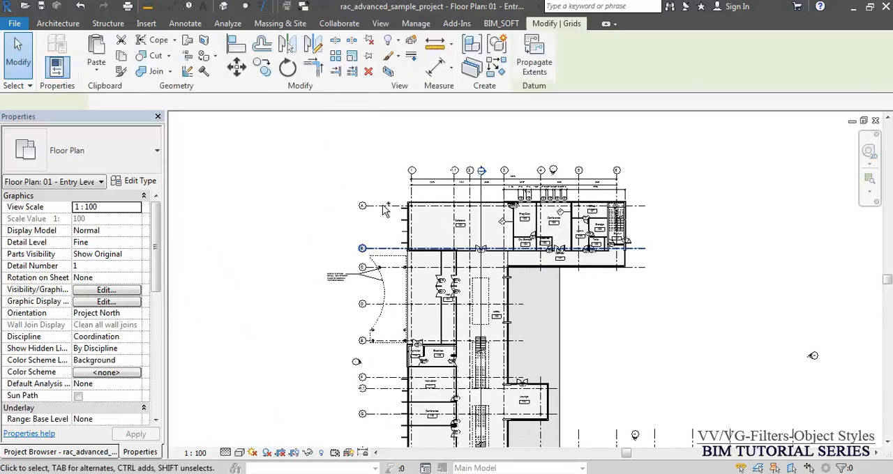
{"action": "left_click", "coordinate": [631, 206], "text": "ctrl"}
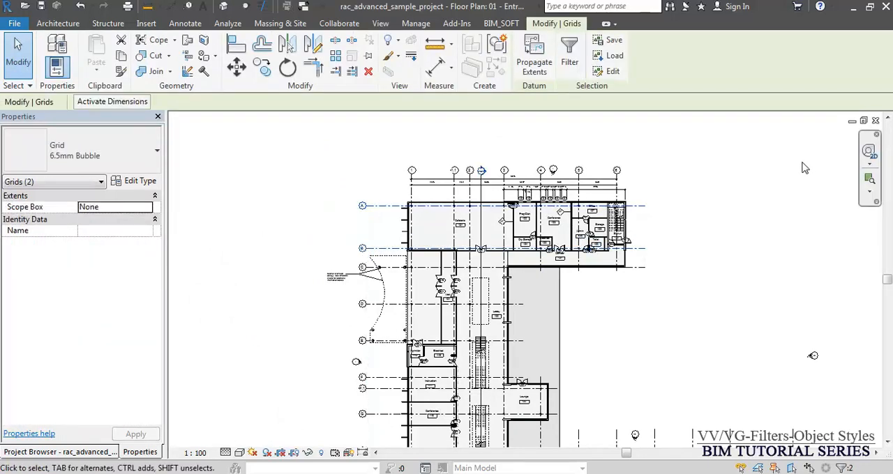
{"action": "left_click", "coordinate": [608, 59]}
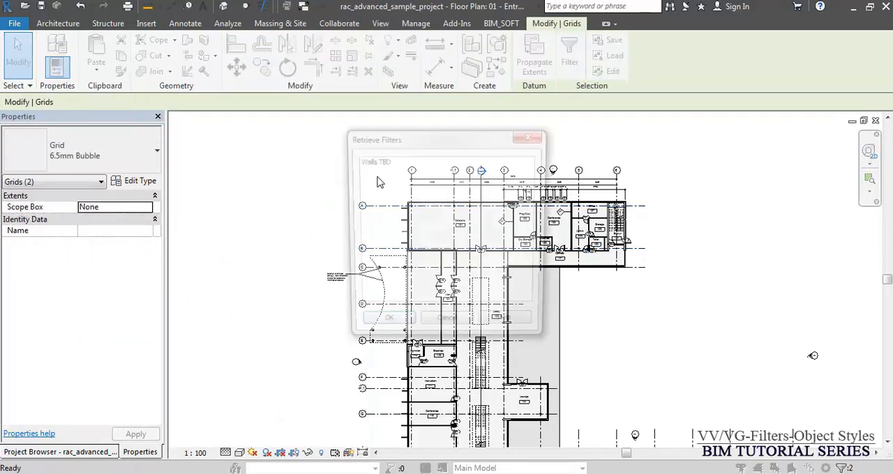
{"action": "left_click", "coordinate": [370, 166]}
{"action": "left_click", "coordinate": [402, 329]}
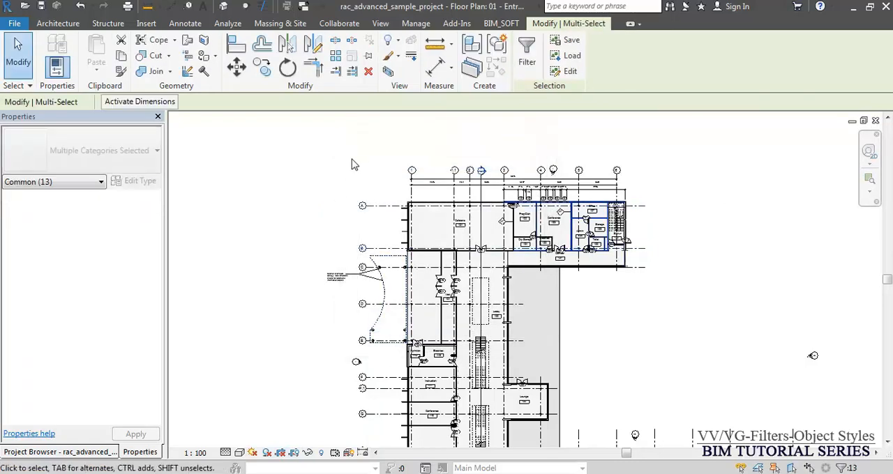
{"action": "left_click_drag", "start_coordinate": [388, 161], "coordinate": [315, 358], "text": "shift"}
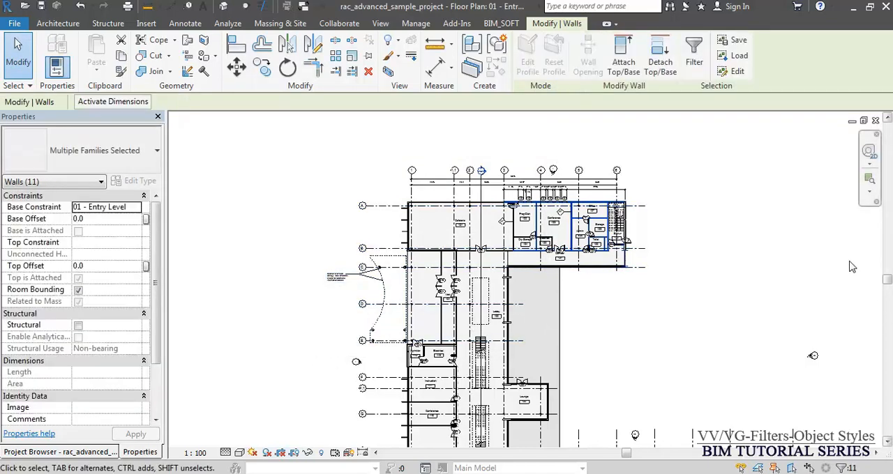
- Inspect the selected "Walls TBD" walls around the Conference, Prep/Dish and Stair rooms, and clear the selection
{"action": "scroll", "coordinate": [767, 261], "scroll_direction": "up", "scroll_amount": 3}
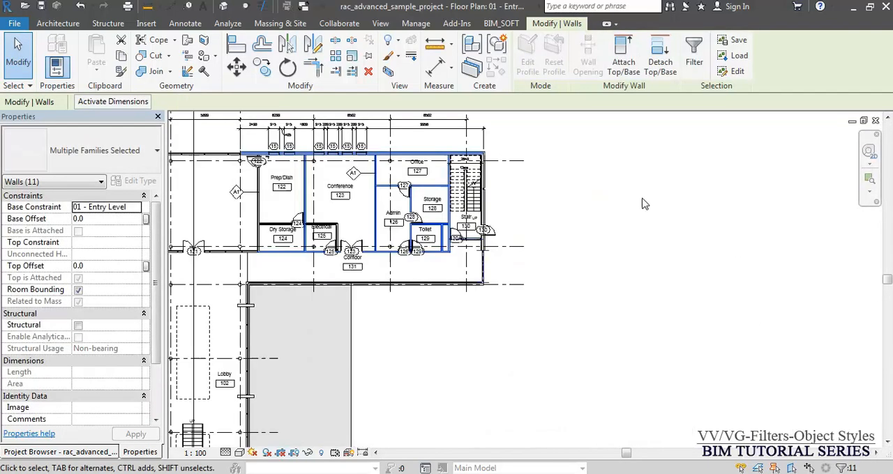
{"action": "scroll", "coordinate": [445, 175], "scroll_direction": "up", "scroll_amount": 2}
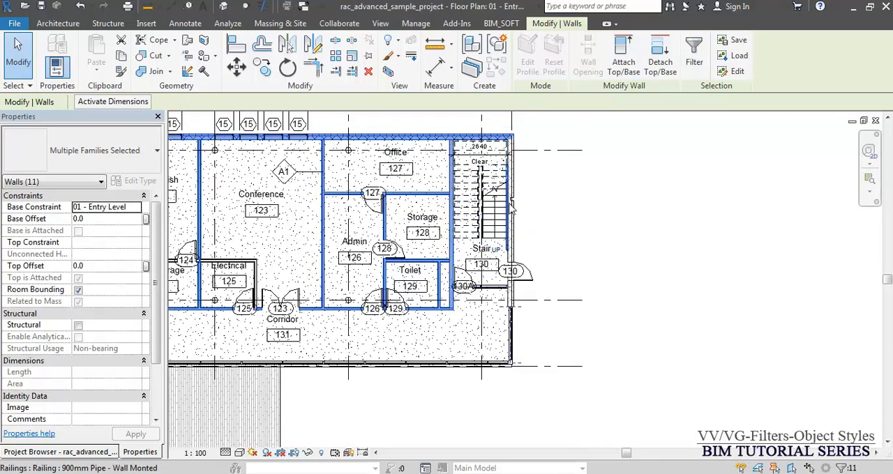
{"action": "middle_click_drag", "start_coordinate": [312, 165], "coordinate": [524, 172]}
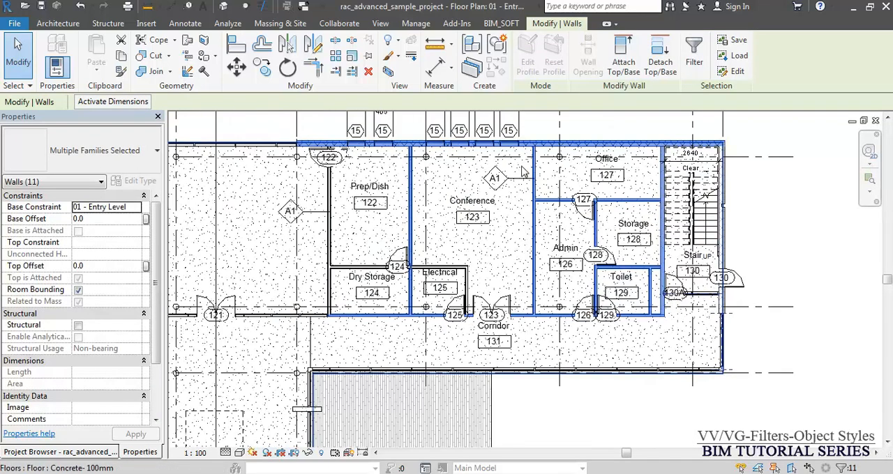
{"action": "scroll", "coordinate": [574, 283], "scroll_direction": "down", "scroll_amount": 2}
{"action": "left_click", "coordinate": [730, 208]}
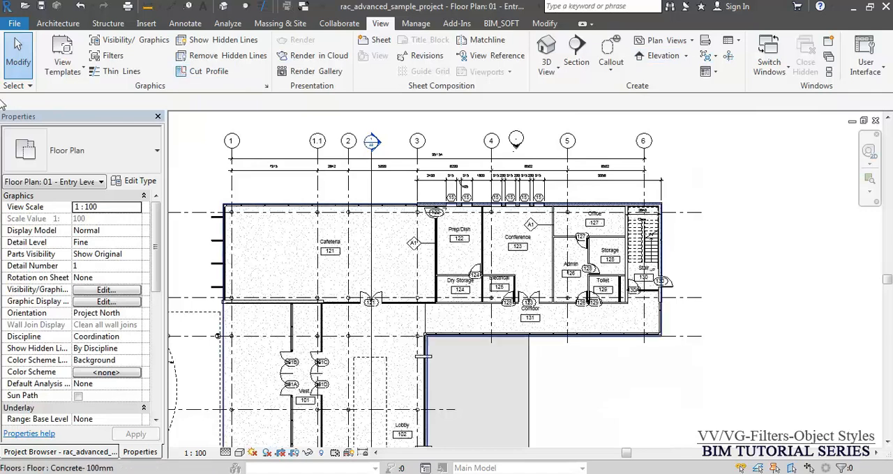
- Open the view filter definitions and select "Walls TBD" under the selection filters to examine its available settings
{"action": "left_click", "coordinate": [108, 56]}
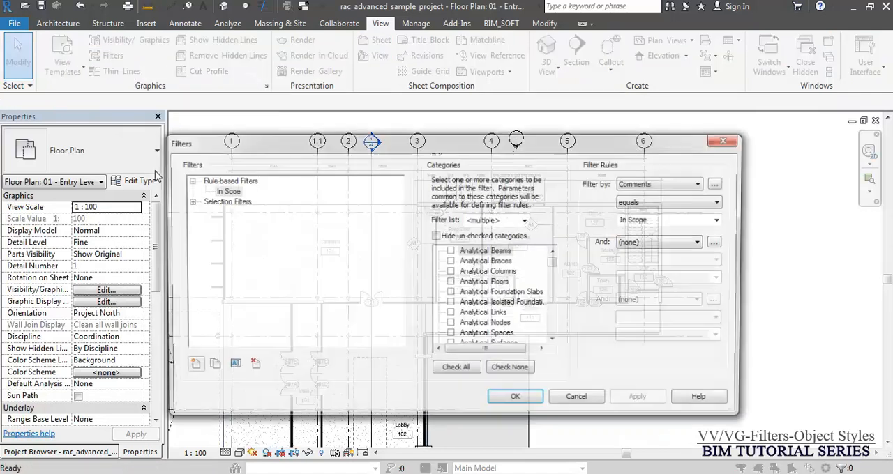
{"action": "left_click", "coordinate": [189, 202]}
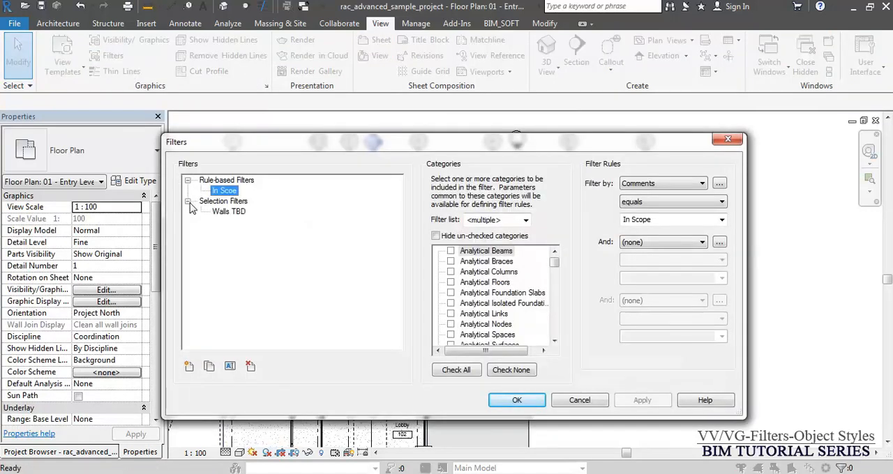
{"action": "left_click", "coordinate": [225, 213]}
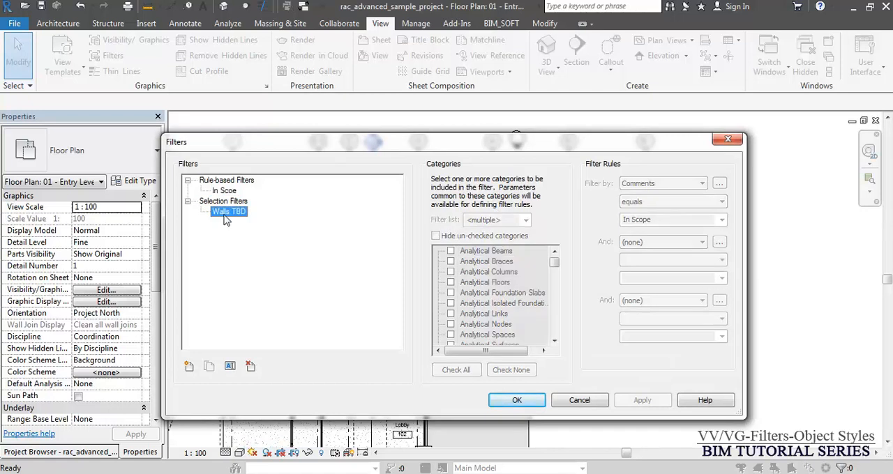
- Try to delete the "Walls TBD" selection filter from the filter definitions
{"action": "left_click", "coordinate": [252, 367]}
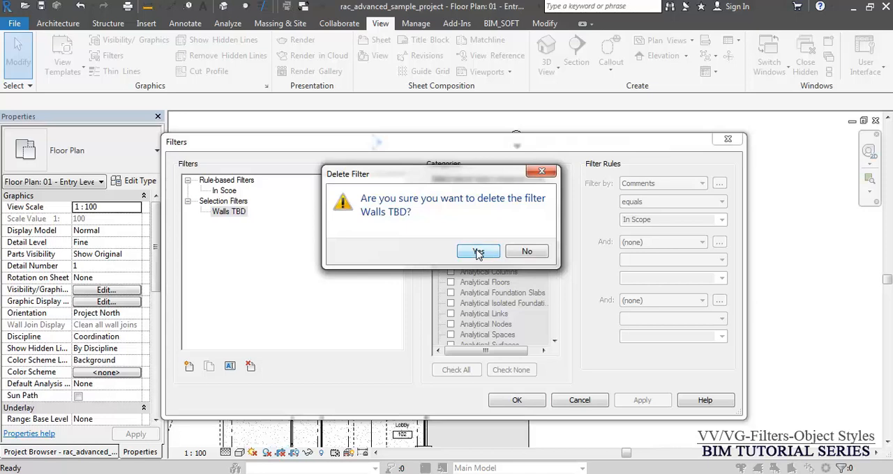
{"action": "left_click", "coordinate": [478, 252]}
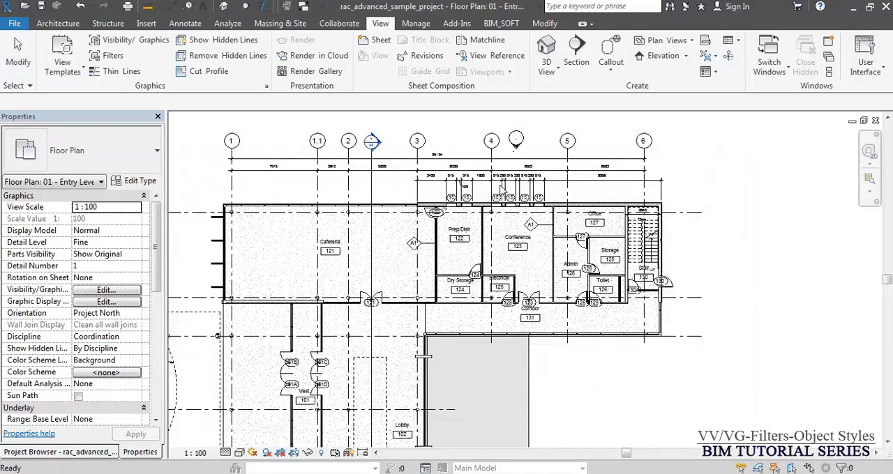
- Review the floor plan's Visibility/Graphics overrides for annotation, analytical model and imported categories, plus the filters applied to the view
{"action": "middle_click", "coordinate": [500, 187]}
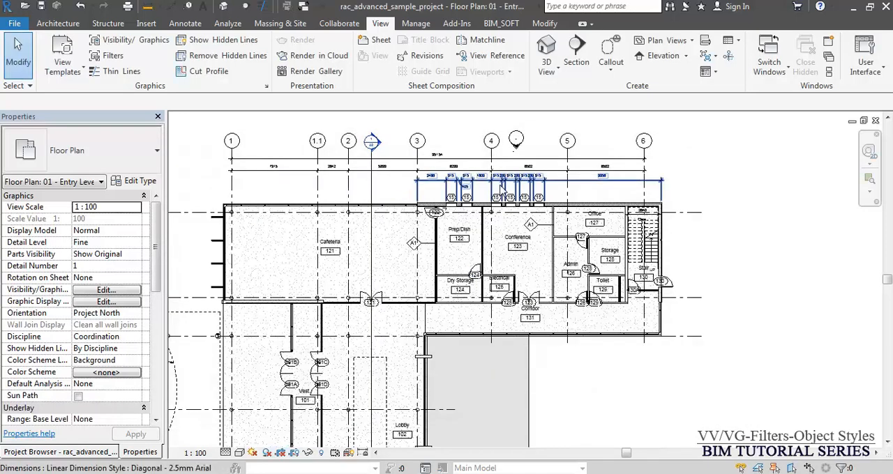
{"action": "middle_click", "coordinate": [500, 187]}
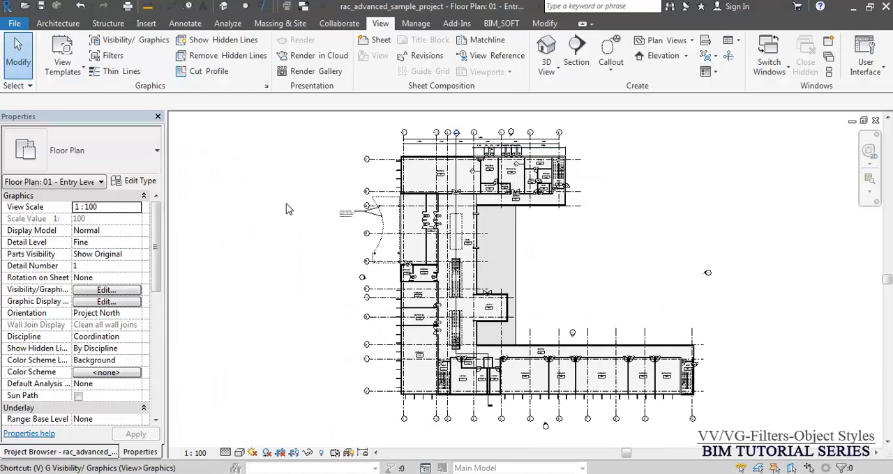
{"action": "key", "text": "v"}
{"action": "key", "text": "v"}
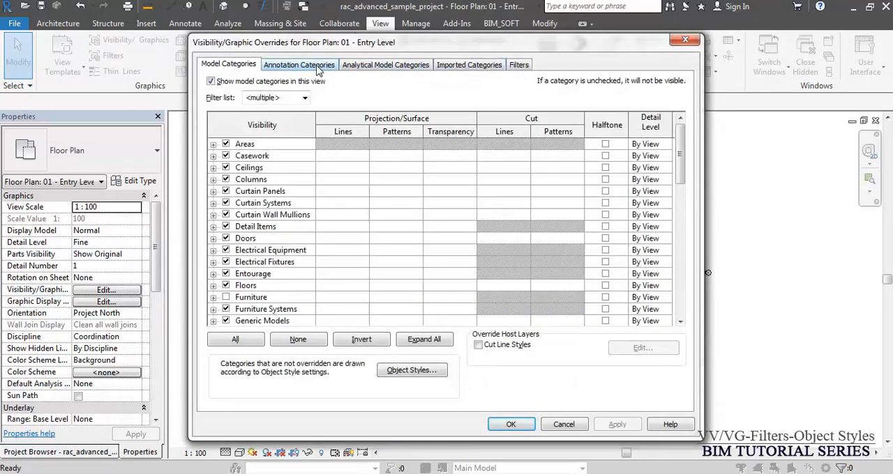
{"action": "left_click", "coordinate": [294, 65]}
{"action": "left_click", "coordinate": [396, 65]}
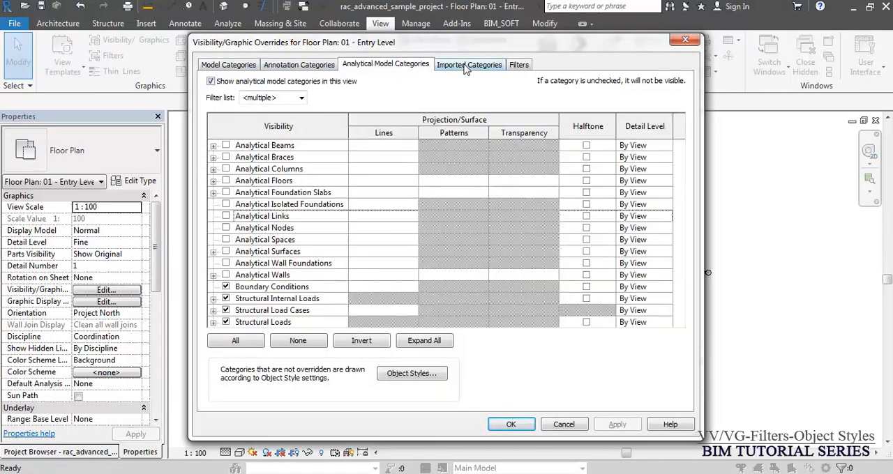
{"action": "left_click", "coordinate": [469, 64]}
{"action": "left_click", "coordinate": [519, 65]}
{"action": "left_click", "coordinate": [401, 361]}
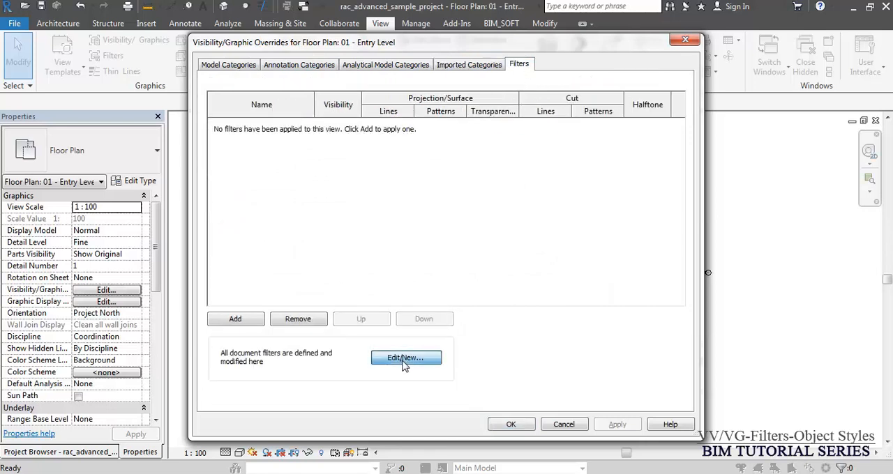
{"action": "key", "text": "Escape"}
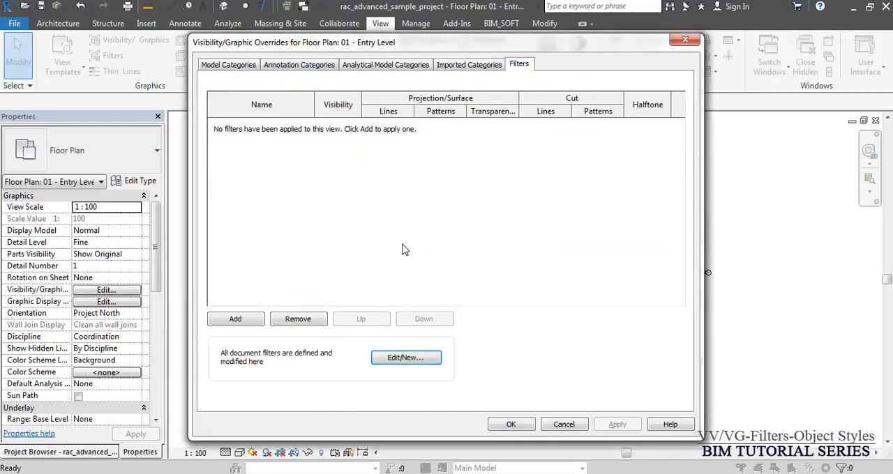
{"action": "key", "text": "Escape"}
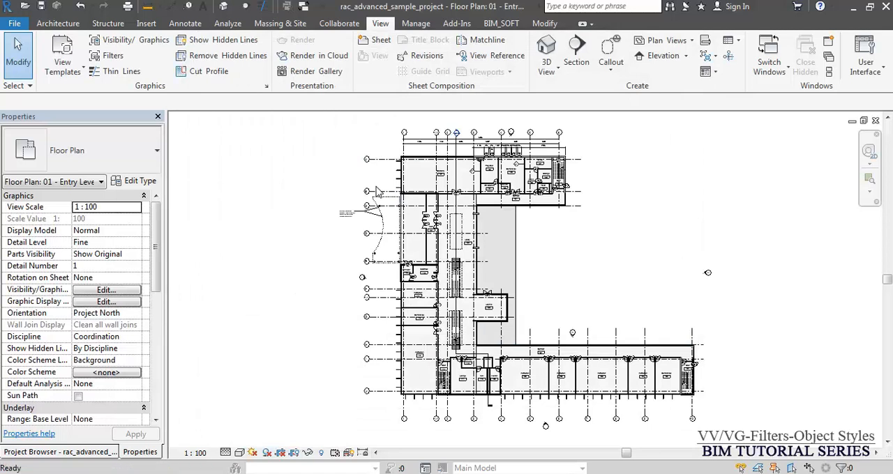
- Examine the project's object styles for model, annotation, analytical model and imported objects, starting from the view's Visibility/Graphics overrides
{"action": "key", "text": "v"}
{"action": "key", "text": "g"}
{"action": "left_click", "coordinate": [401, 370]}
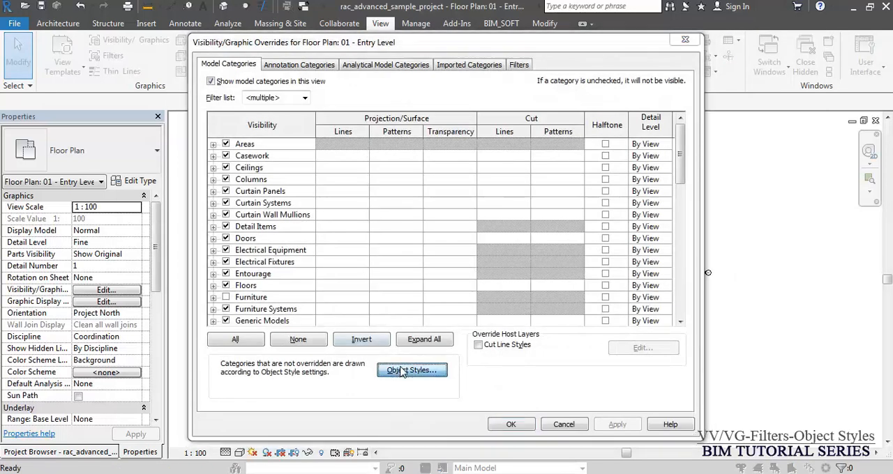
{"action": "left_click", "coordinate": [281, 85]}
{"action": "left_click", "coordinate": [362, 85]}
{"action": "left_click", "coordinate": [433, 85]}
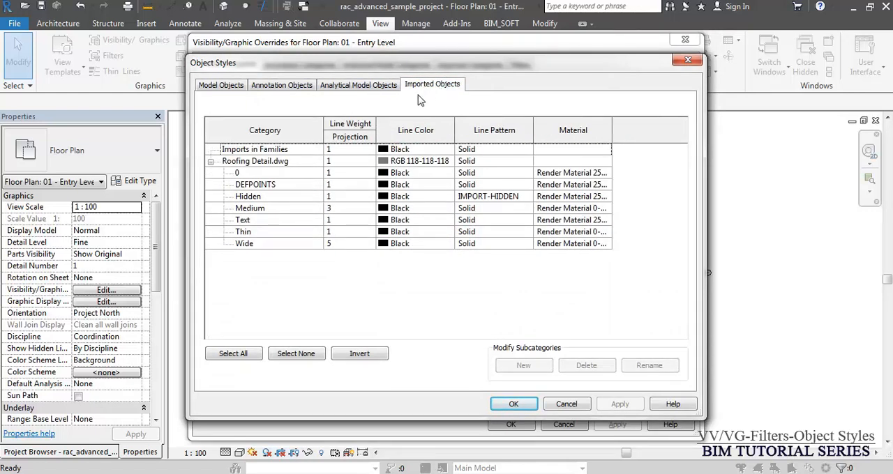
{"action": "key", "text": "Escape"}
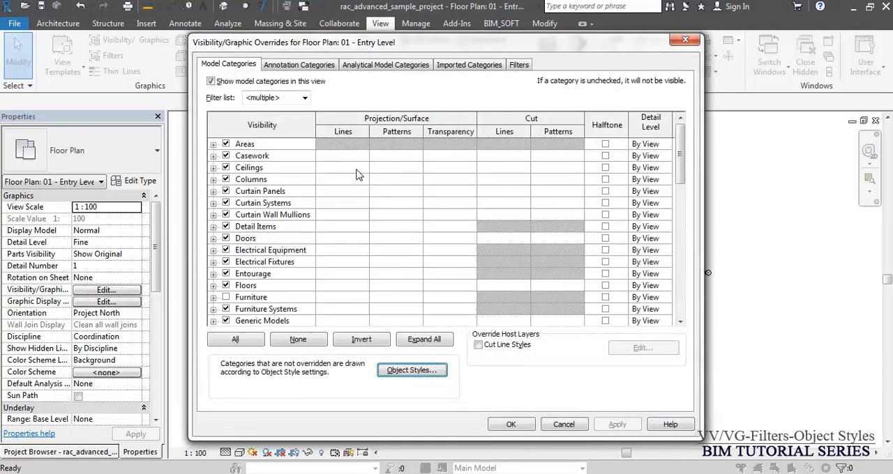
{"action": "key", "text": "Escape"}
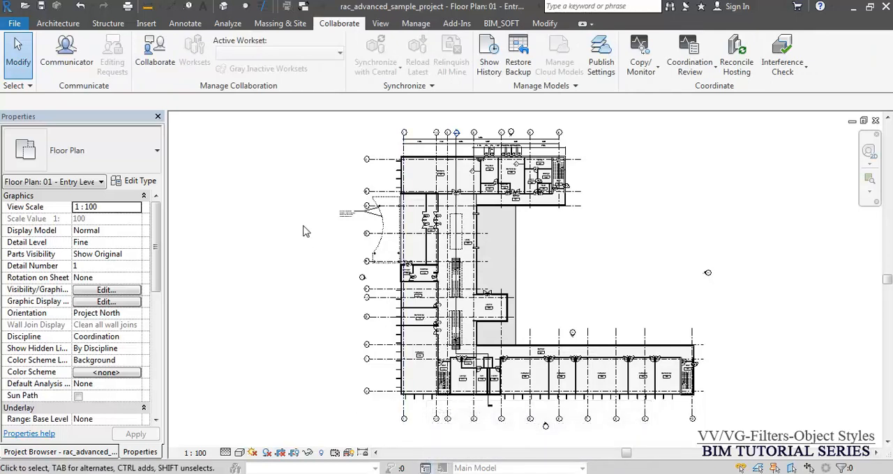
- Check the Visibility/Graphics override groups of the Entry Level plan again, along with the tools for linking and importing files
{"action": "key", "text": "v"}
{"action": "key", "text": "v"}
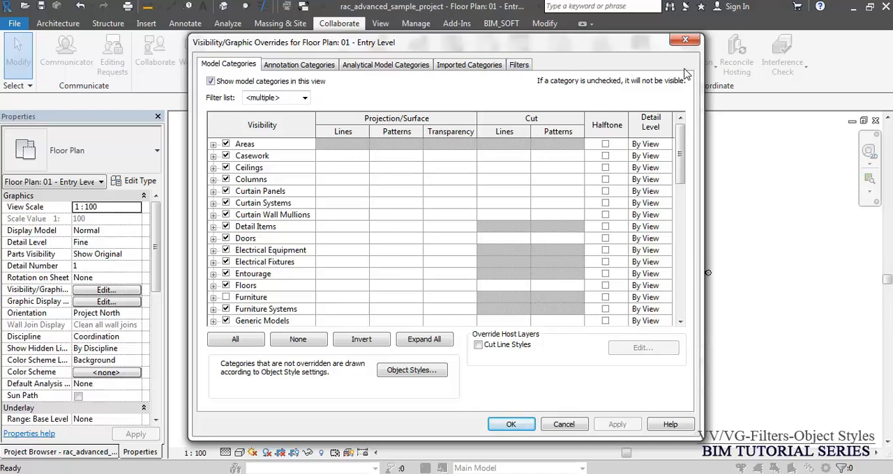
{"action": "left_click", "coordinate": [685, 39]}
{"action": "left_click", "coordinate": [147, 26]}
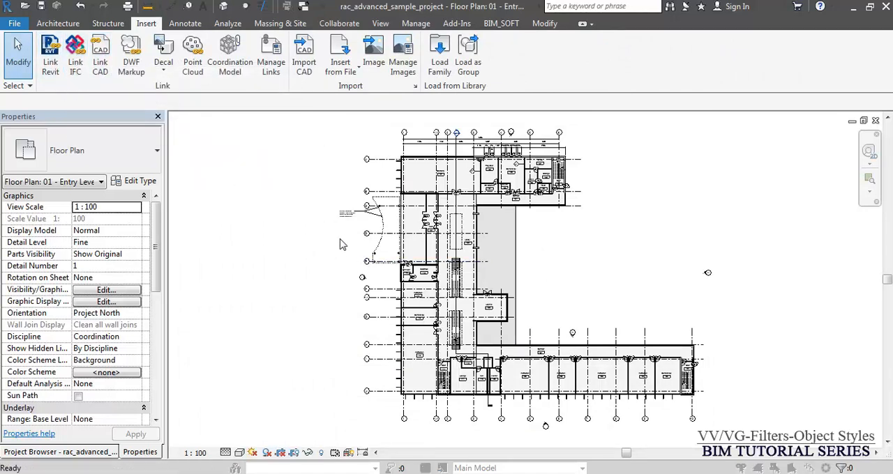
{"action": "key", "text": "v"}
{"action": "key", "text": "v"}
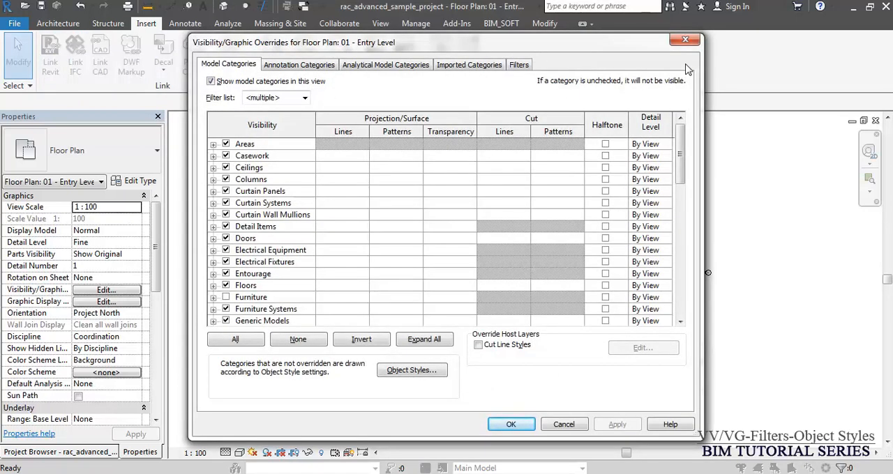
{"action": "left_click", "coordinate": [685, 39]}
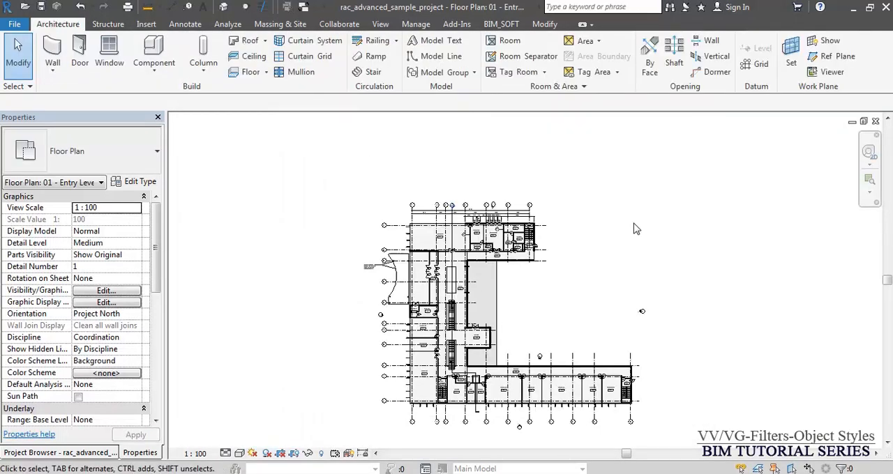
- Select the partition wall between the Sprinkler 119 and Electrical 118 rooms and the Instruction room, and open its view-specific element graphics
{"action": "scroll", "coordinate": [489, 287], "scroll_direction": "up", "scroll_amount": 9}
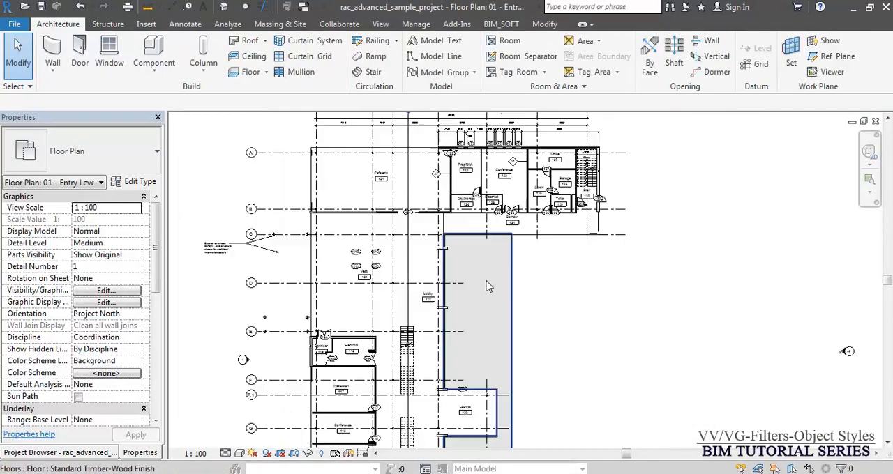
{"action": "mouse_move", "coordinate": [496, 194]}
{"action": "middle_mouse_down"}
{"action": "mouse_move", "coordinate": [478, 230]}
{"action": "mouse_move", "coordinate": [603, 155]}
{"action": "middle_mouse_up"}
{"action": "scroll", "coordinate": [613, 174], "scroll_direction": "down", "scroll_amount": 5}
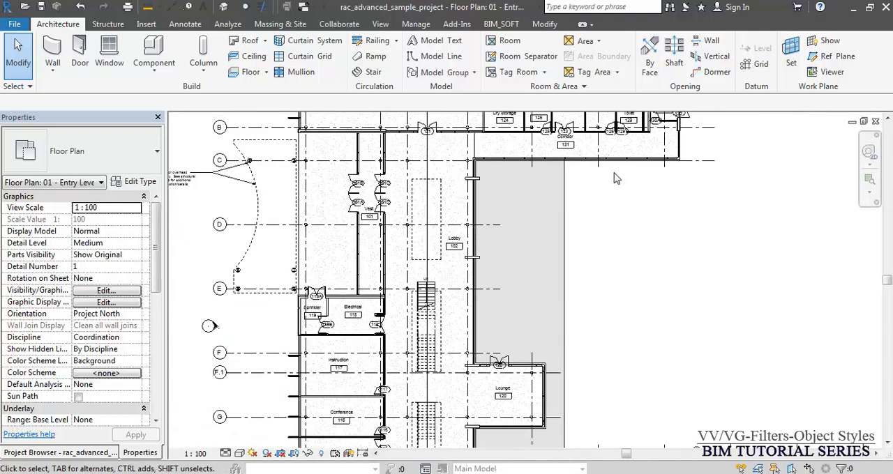
{"action": "scroll", "coordinate": [300, 321], "scroll_direction": "up", "scroll_amount": 6}
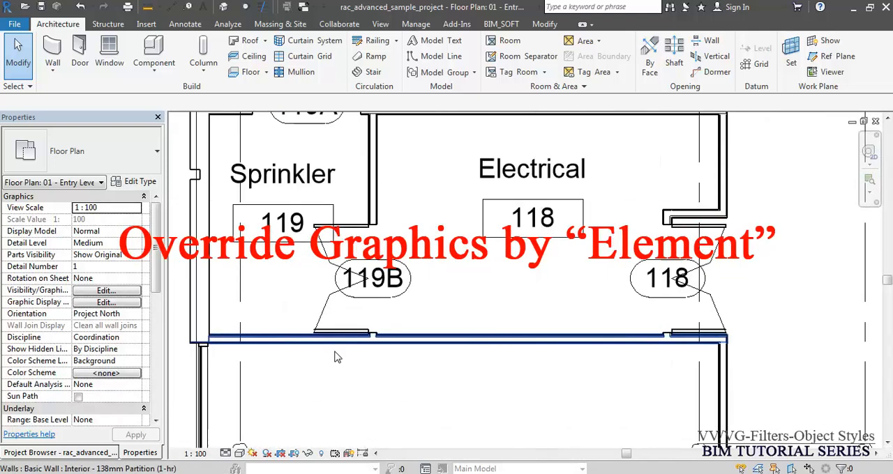
{"action": "left_click", "coordinate": [378, 341]}
{"action": "right_click", "coordinate": [377, 341]}
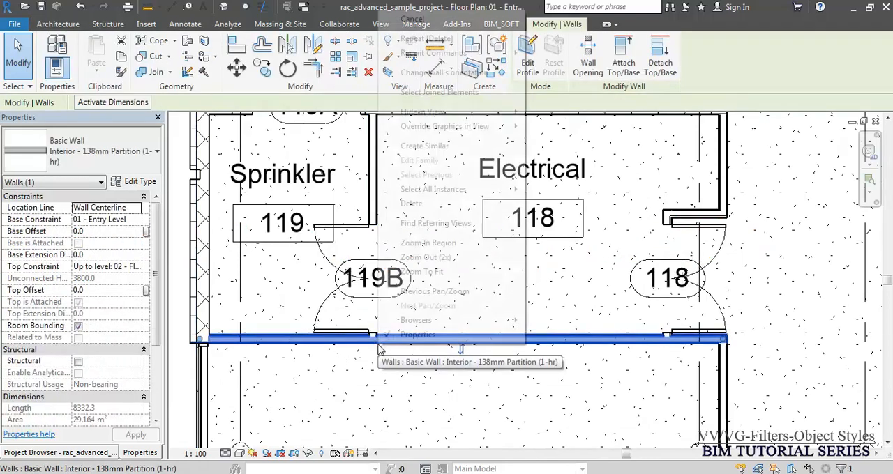
{"action": "mouse_move", "coordinate": [467, 134]}
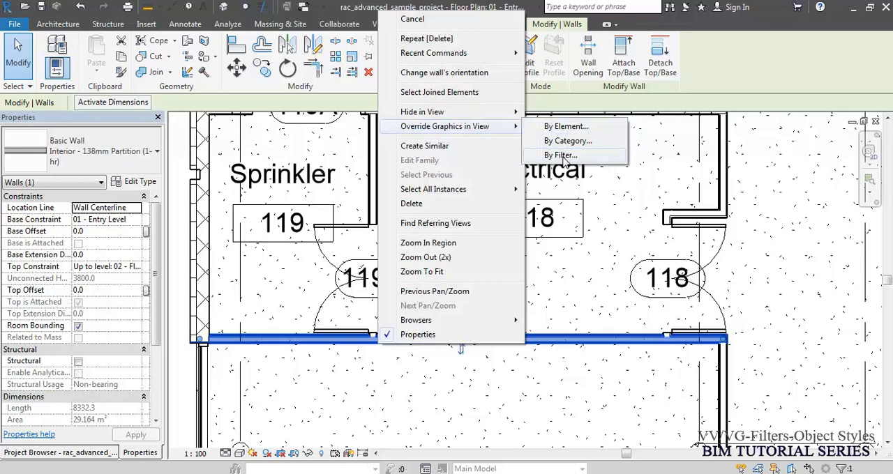
{"action": "left_click", "coordinate": [562, 128]}
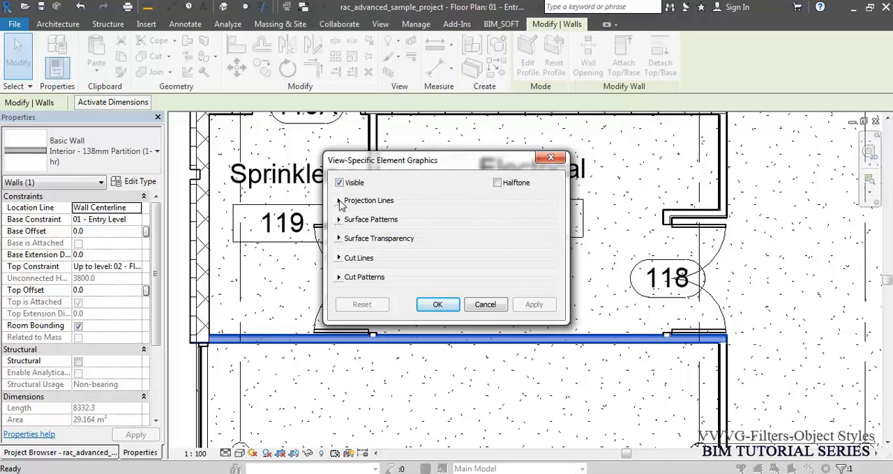
- Override the selected wall's cut line color to Blue by element, and clear the selection
{"action": "left_click", "coordinate": [340, 259]}
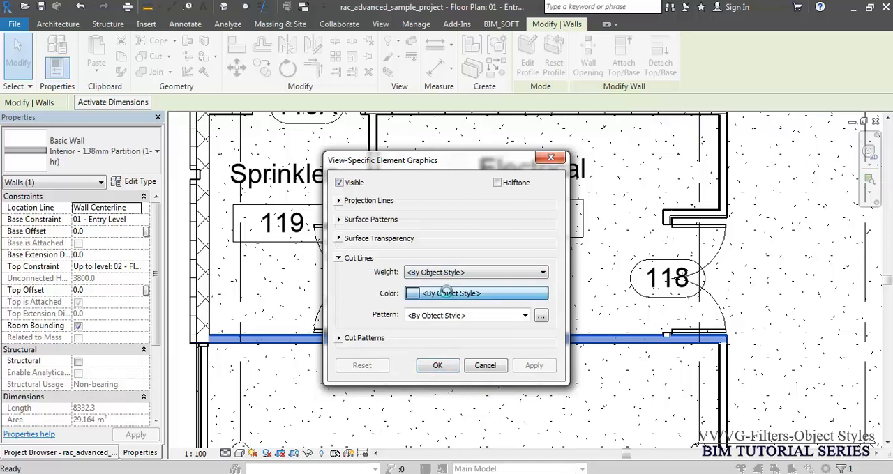
{"action": "left_click", "coordinate": [444, 293]}
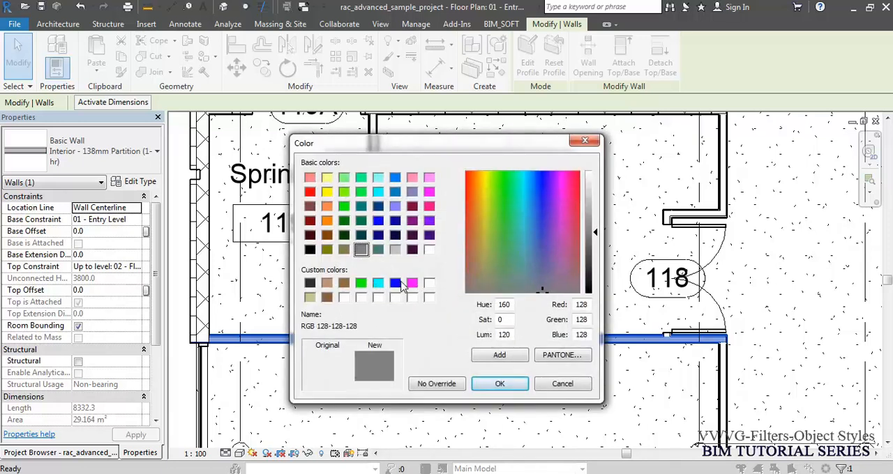
{"action": "left_click", "coordinate": [395, 283]}
{"action": "left_click", "coordinate": [496, 384]}
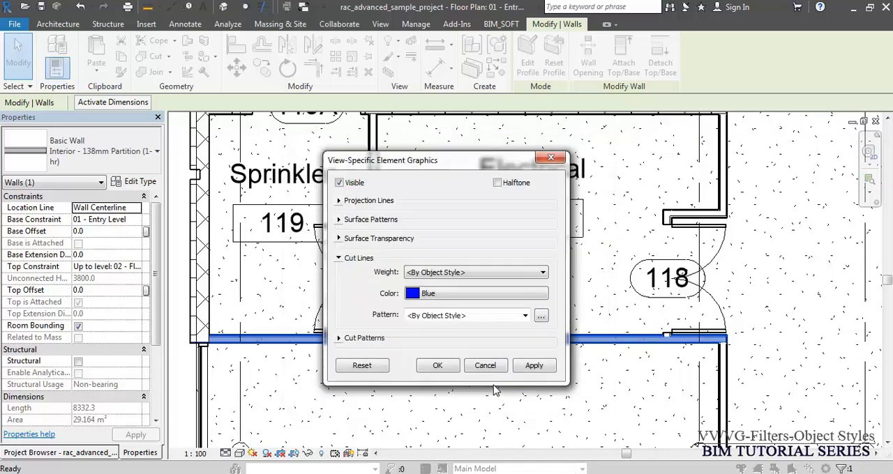
{"action": "left_click", "coordinate": [437, 366]}
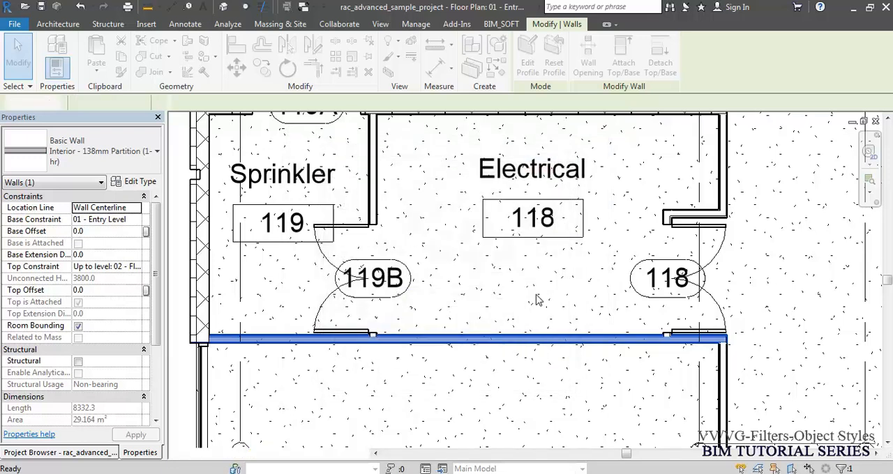
{"action": "left_click", "coordinate": [551, 298]}
{"action": "key", "text": "Escape"}
{"action": "scroll", "coordinate": [550, 295], "scroll_direction": "down", "scroll_amount": 3}
{"action": "scroll", "coordinate": [261, 310], "scroll_direction": "up", "scroll_amount": 3}
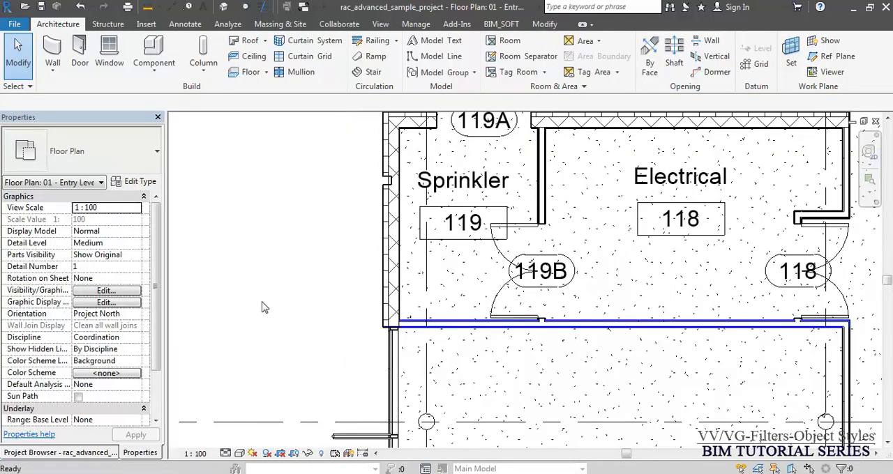
- Using the partition wall below Electrical 118, override the cut line color of the whole Walls category in this view to Blue
{"action": "scroll", "coordinate": [277, 312], "scroll_direction": "down", "scroll_amount": 2}
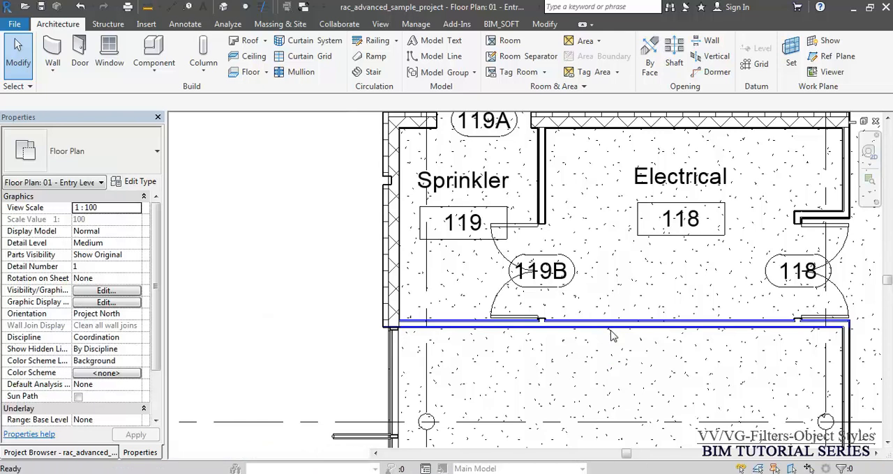
{"action": "scroll", "coordinate": [611, 334], "scroll_direction": "up", "scroll_amount": 3}
{"action": "left_click", "coordinate": [605, 340]}
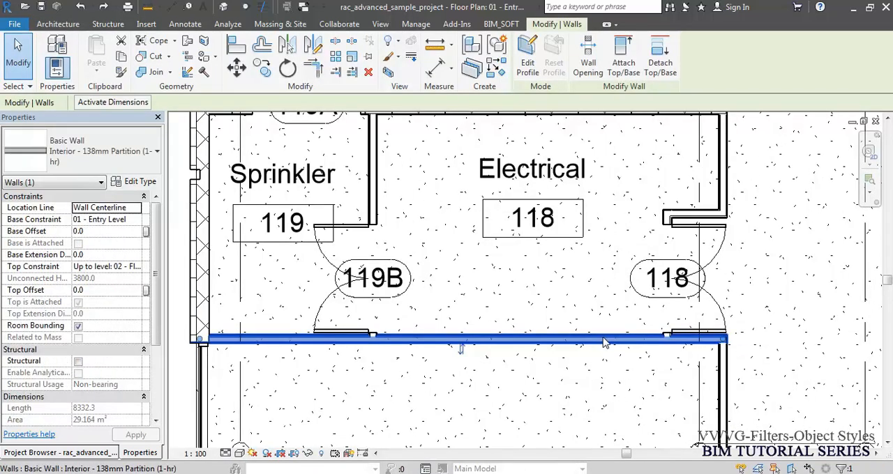
{"action": "right_click", "coordinate": [604, 341]}
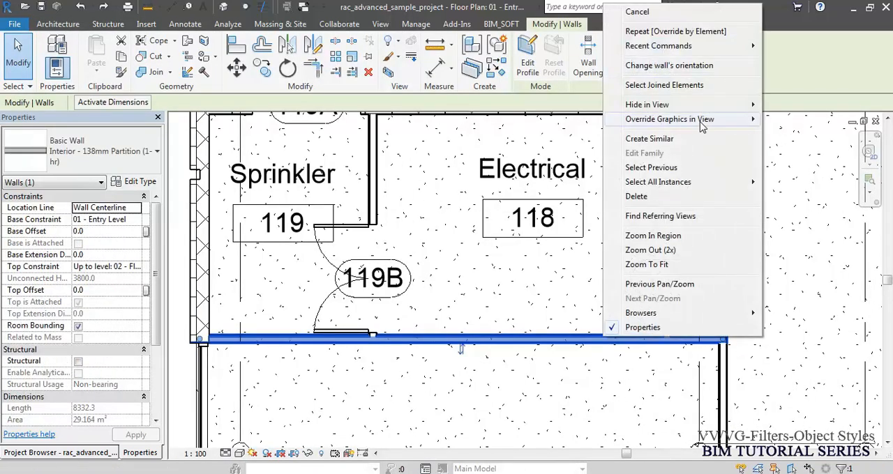
{"action": "mouse_move", "coordinate": [702, 124]}
{"action": "left_click", "coordinate": [802, 133]}
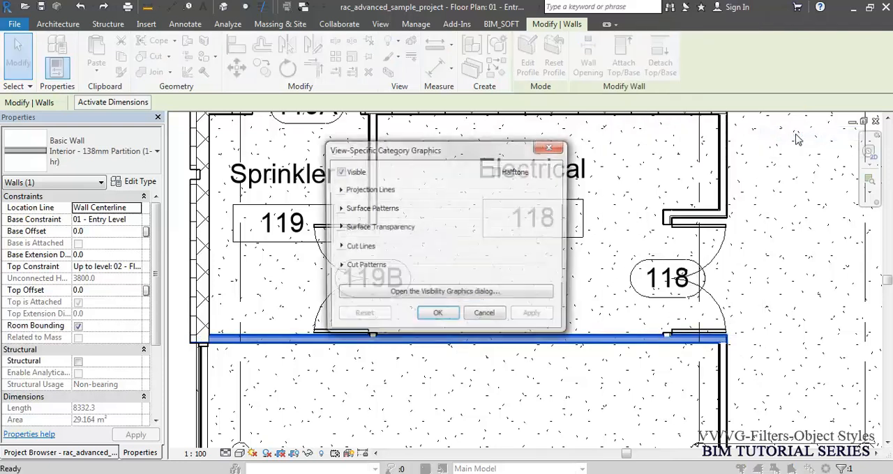
{"action": "left_click", "coordinate": [340, 249]}
{"action": "left_click", "coordinate": [441, 283]}
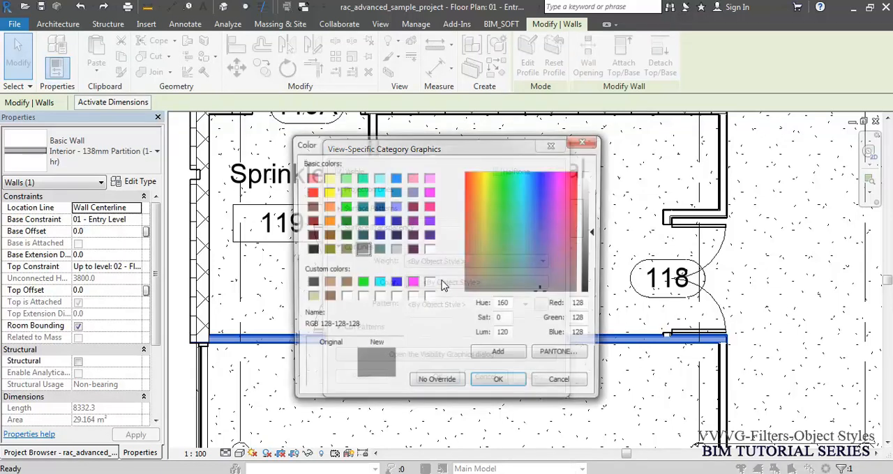
{"action": "left_click", "coordinate": [395, 283]}
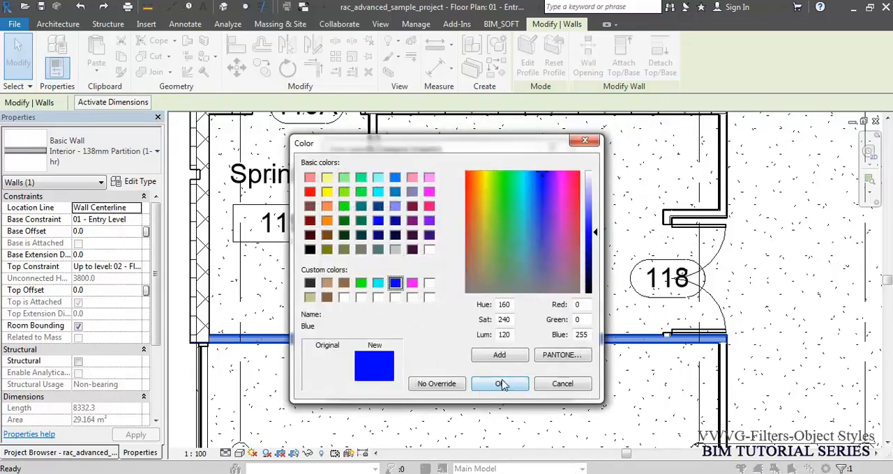
{"action": "left_click", "coordinate": [500, 384]}
{"action": "left_click", "coordinate": [450, 378]}
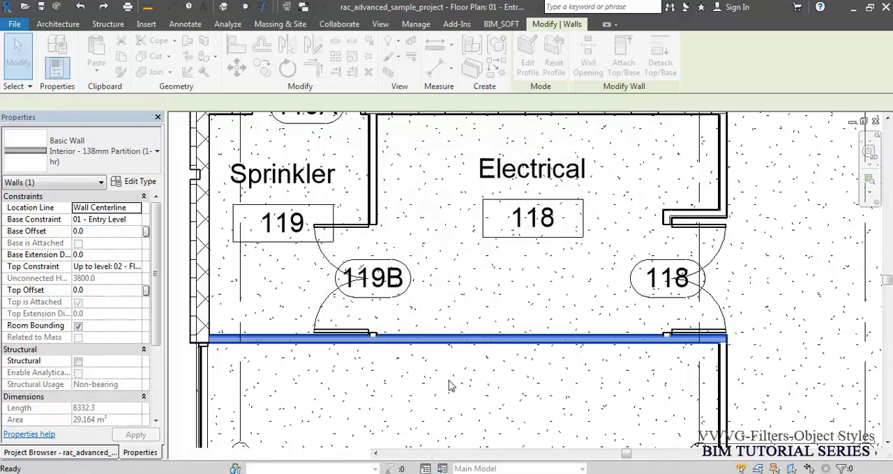
- Clear the wall selection and examine the wall cut lines around the Electrical, Vestibule, Lobby and Dry Storage rooms
{"action": "key", "text": "Escape"}
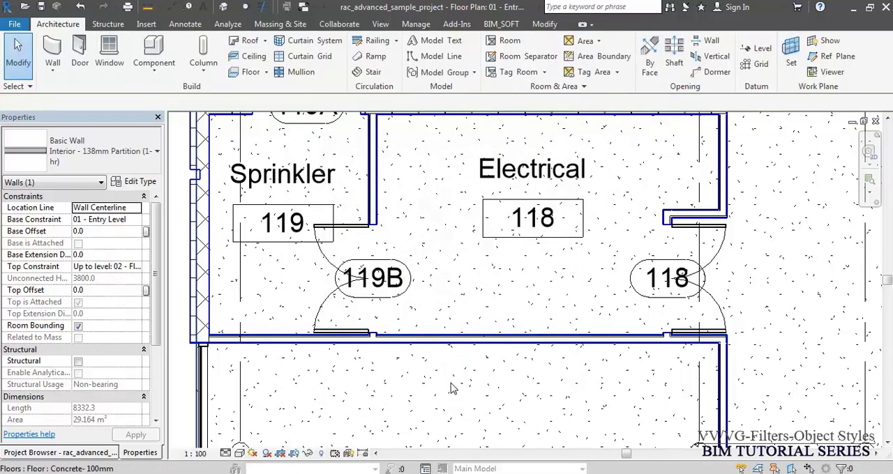
{"action": "scroll", "coordinate": [403, 244], "scroll_direction": "down", "scroll_amount": 3}
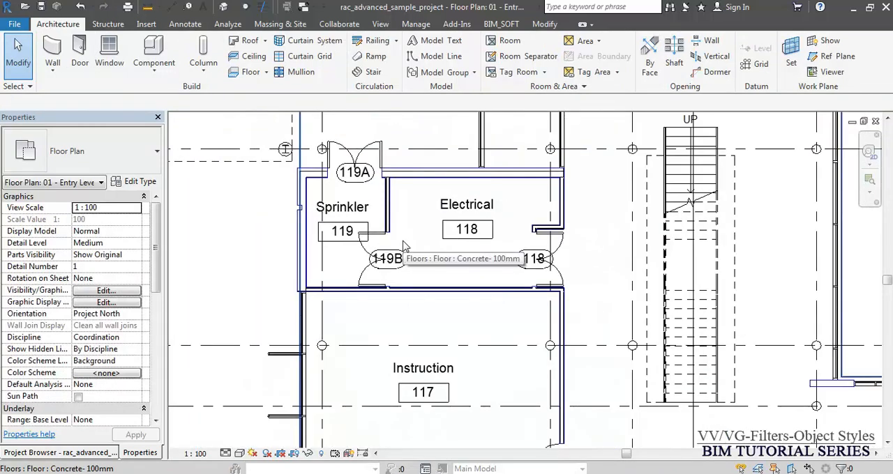
{"action": "middle_click_drag", "start_coordinate": [553, 205], "coordinate": [440, 399]}
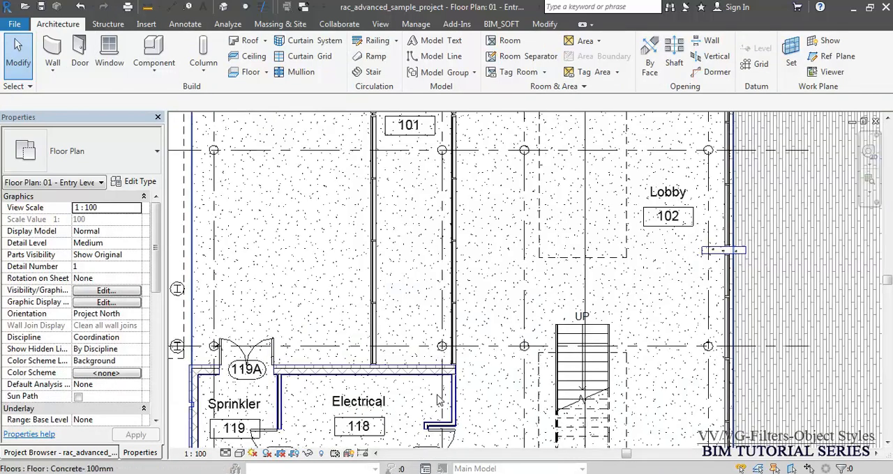
{"action": "scroll", "coordinate": [438, 347], "scroll_direction": "down", "scroll_amount": 3}
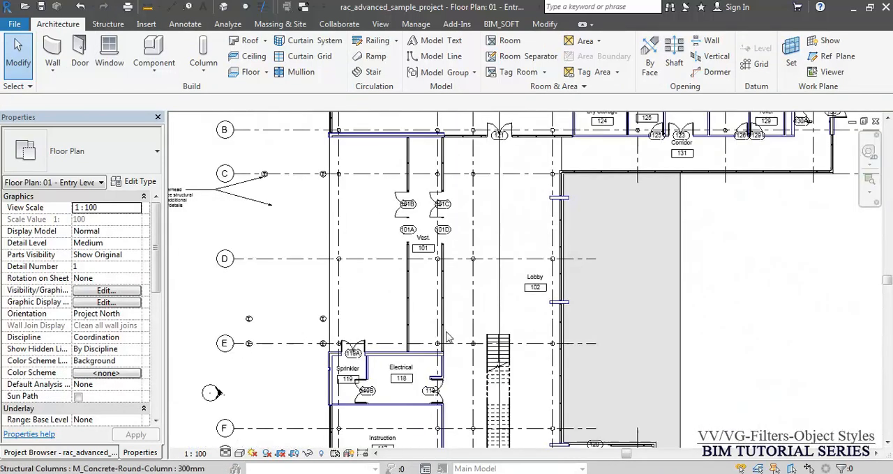
{"action": "scroll", "coordinate": [574, 115], "scroll_direction": "up", "scroll_amount": 5}
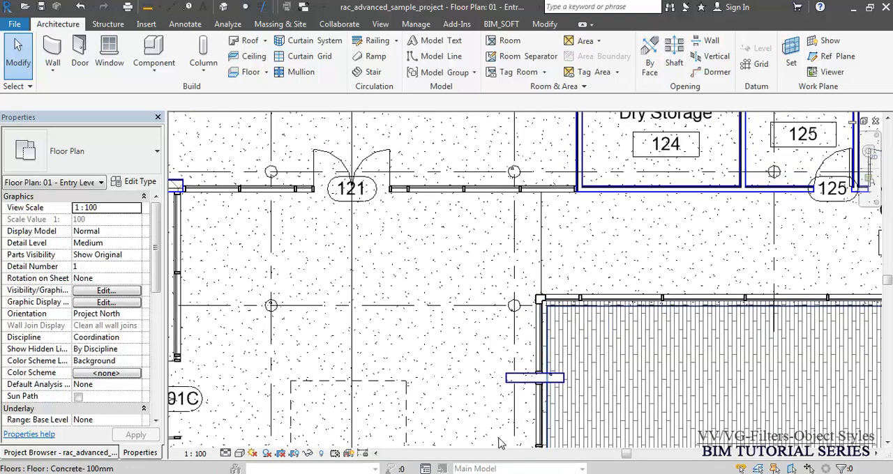
- Check the cut line override of the Walls category in the Entry Level plan's Visibility/Graphic Overrides, and examine the walls across the whole plan
{"action": "key", "text": "v"}
{"action": "key", "text": "g"}
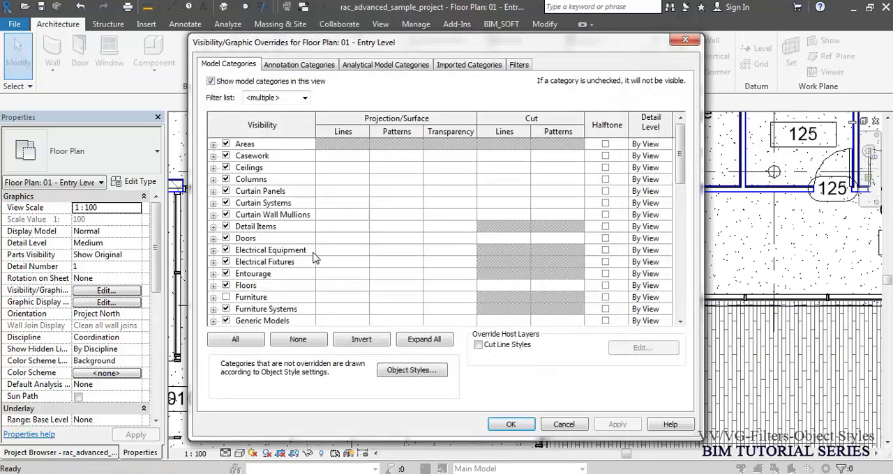
{"action": "left_click", "coordinate": [314, 253]}
{"action": "key", "text": "w"}
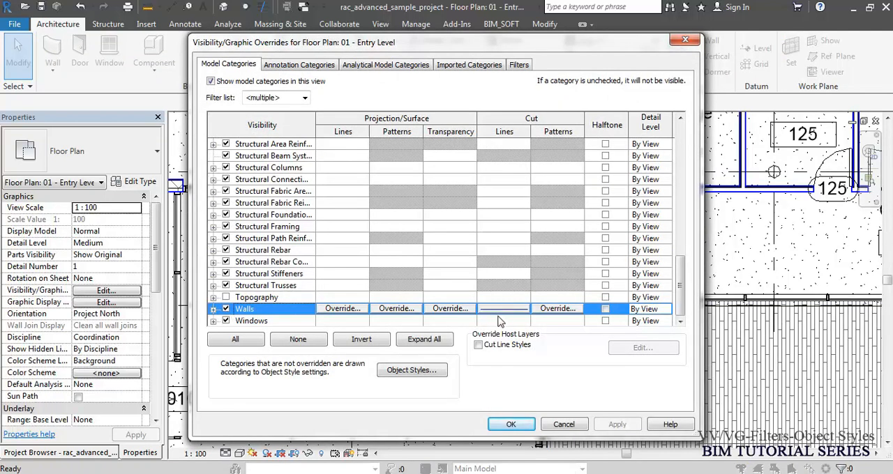
{"action": "key", "text": "Return"}
{"action": "middle_click", "coordinate": [468, 253]}
{"action": "middle_click", "coordinate": [468, 254]}
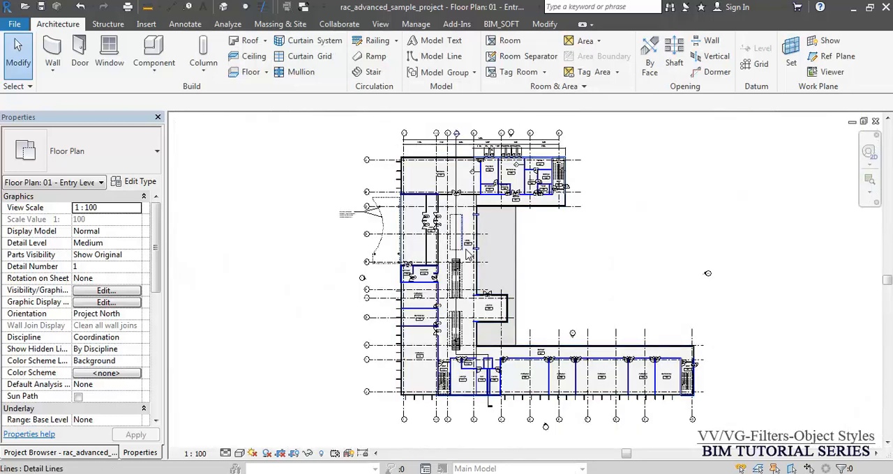